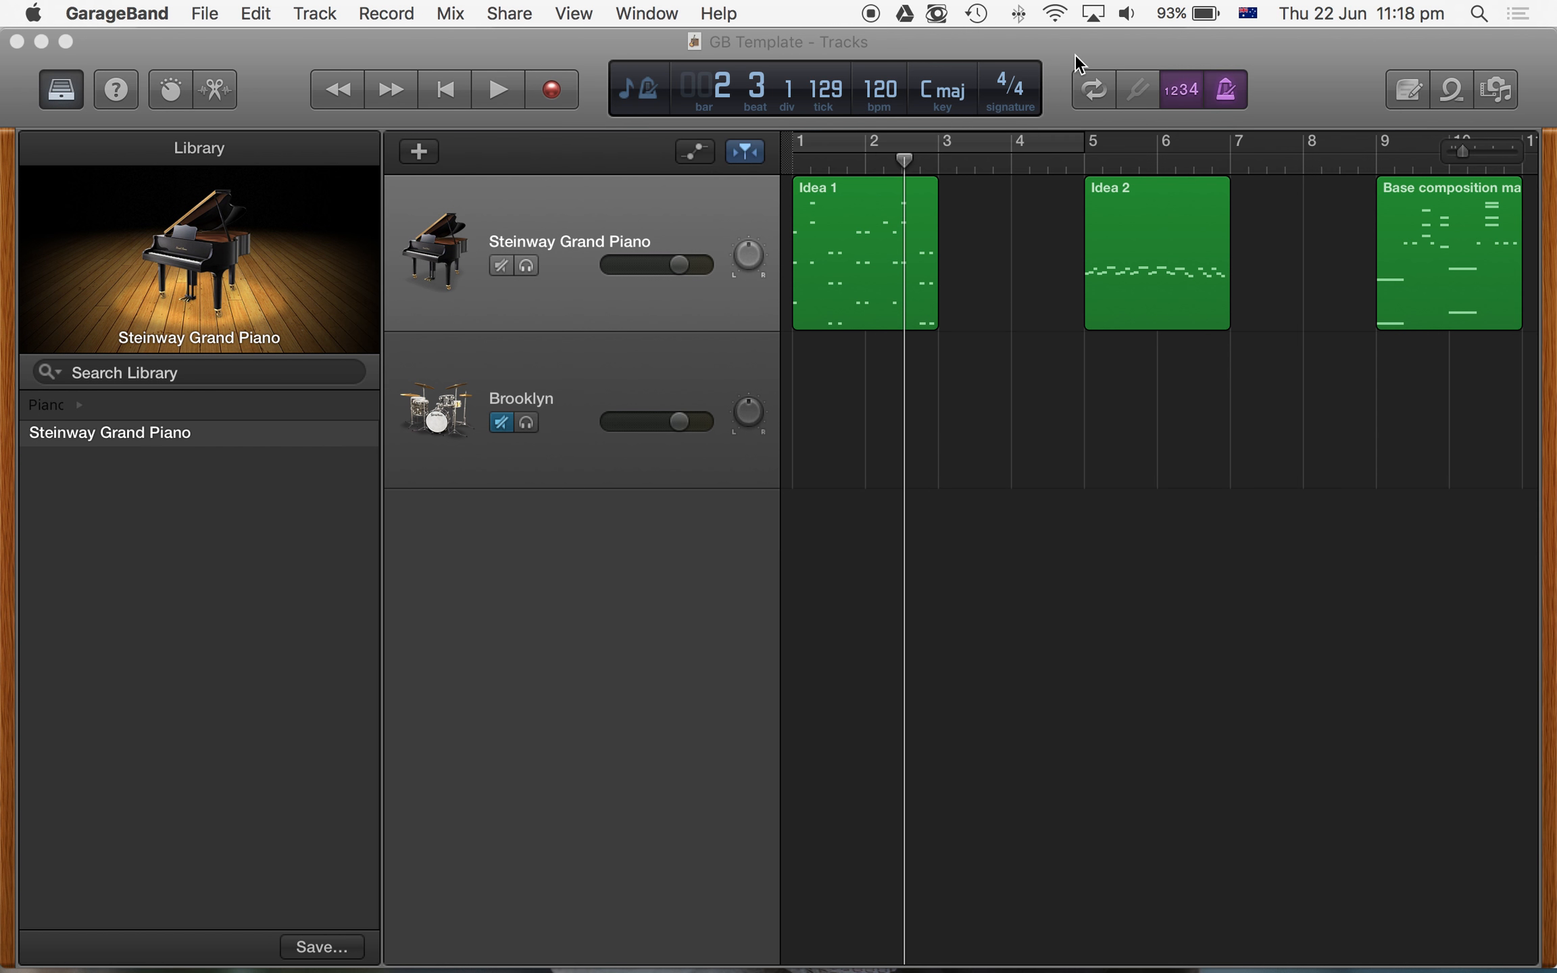
# - Open Musical Typing for the Steinway Grand Piano, play a few test notes, and close the on-screen keyboard
pyautogui.press('super+k')
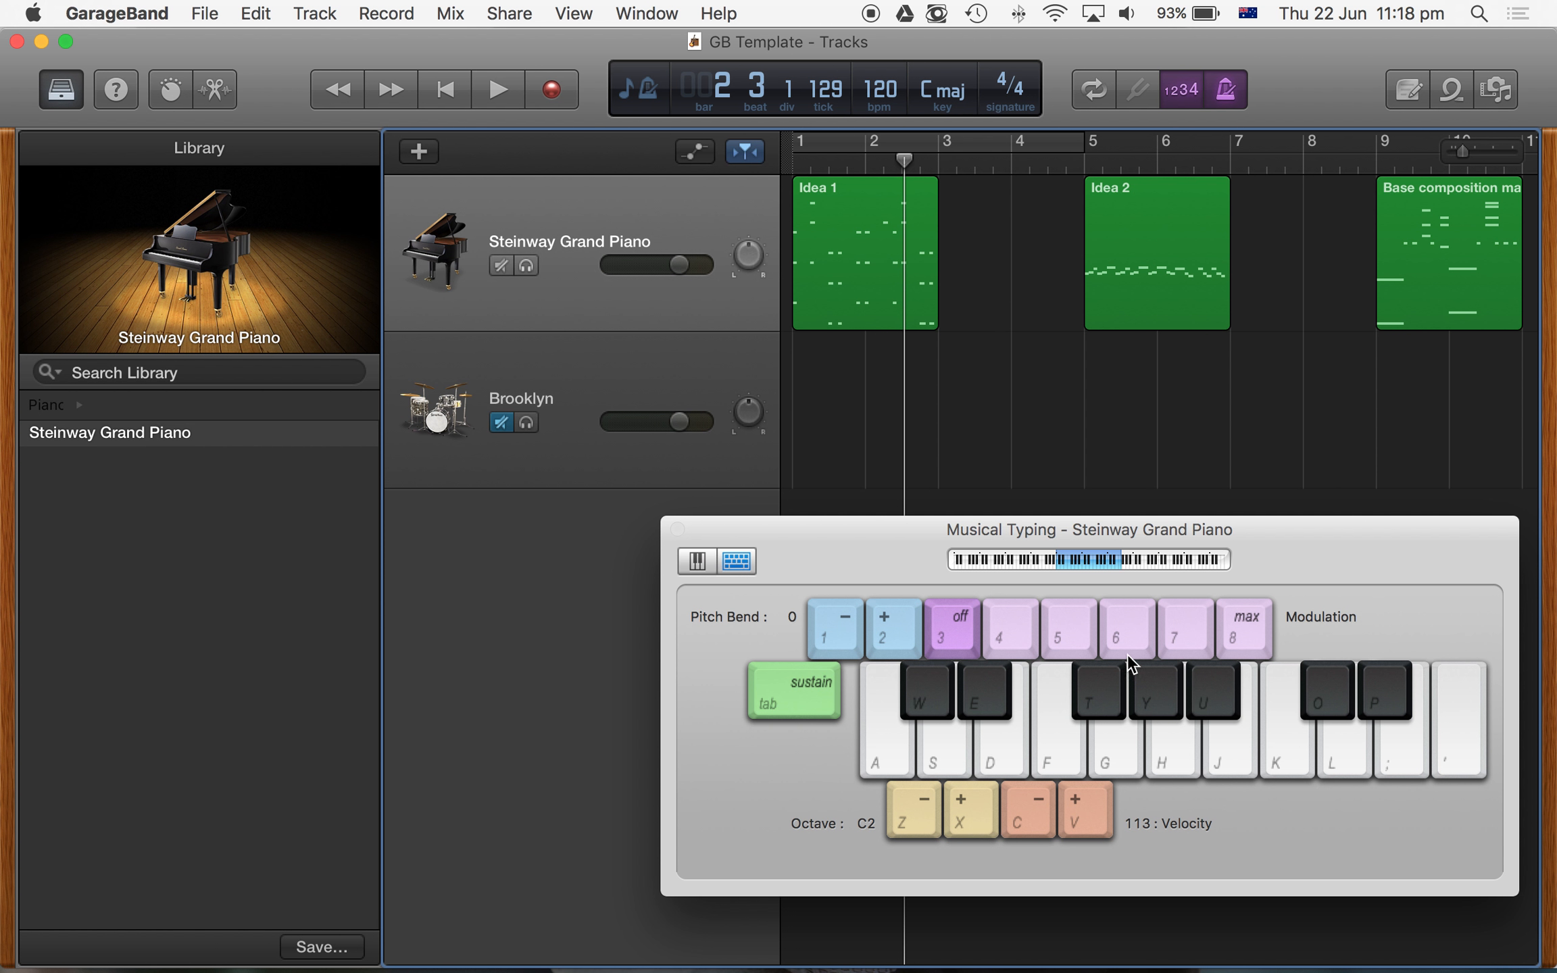
pyautogui.press('a')
pyautogui.press('d')
pyautogui.press('f')
pyautogui.press('super+k')
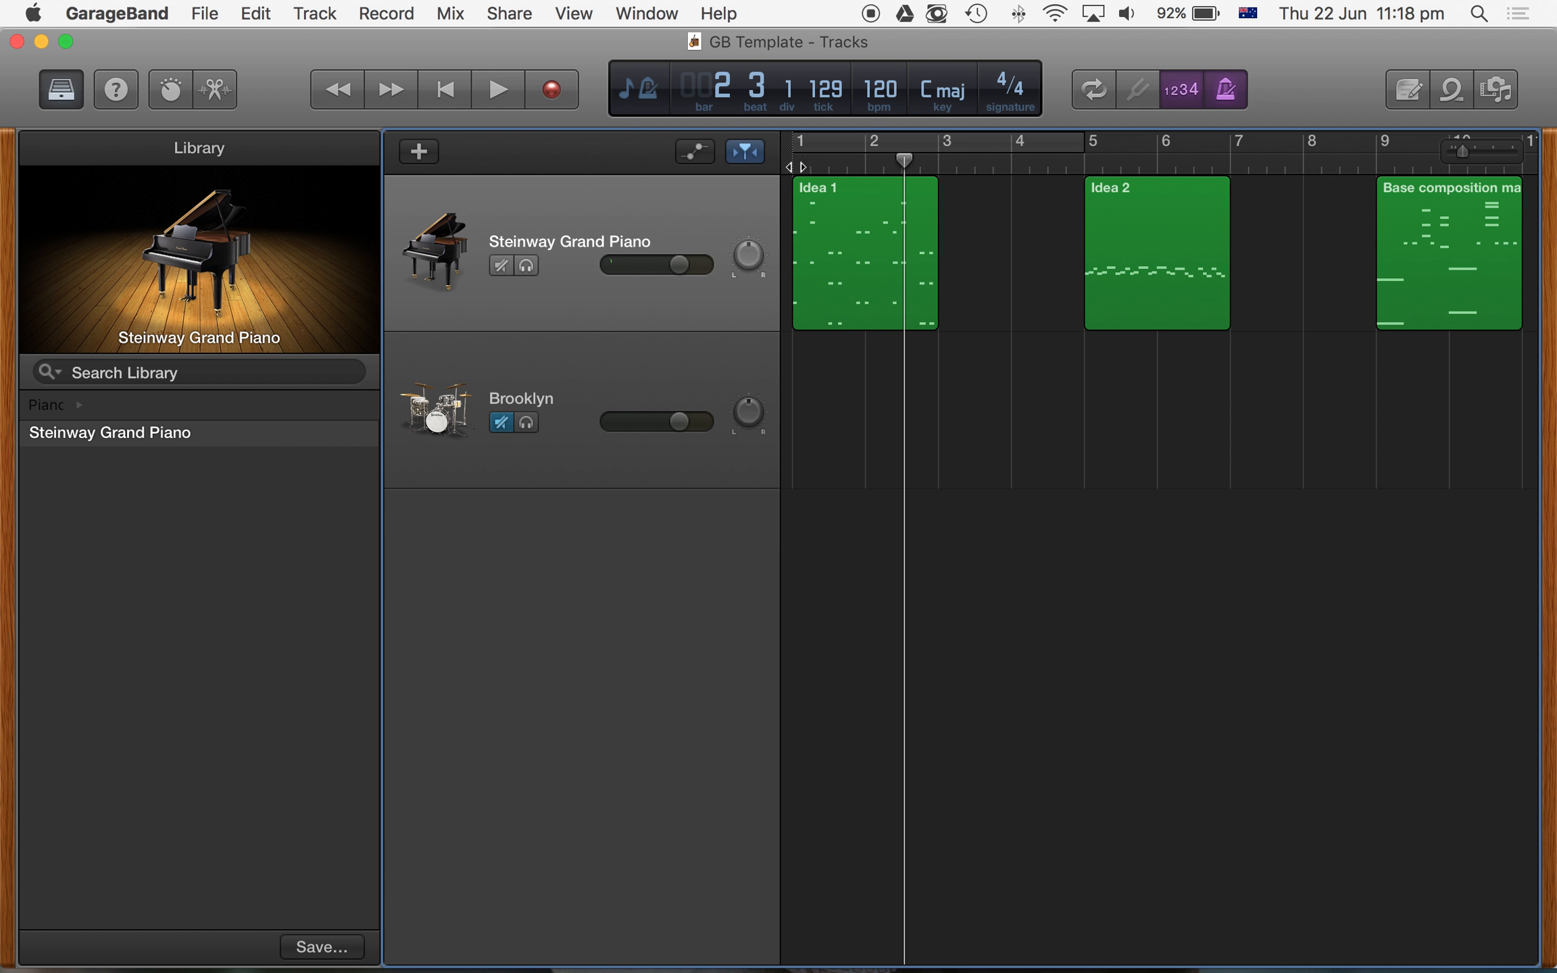
# - Play the Idea 1 region from the beginning of the project and stop playback when it ends
pyautogui.press('Return')
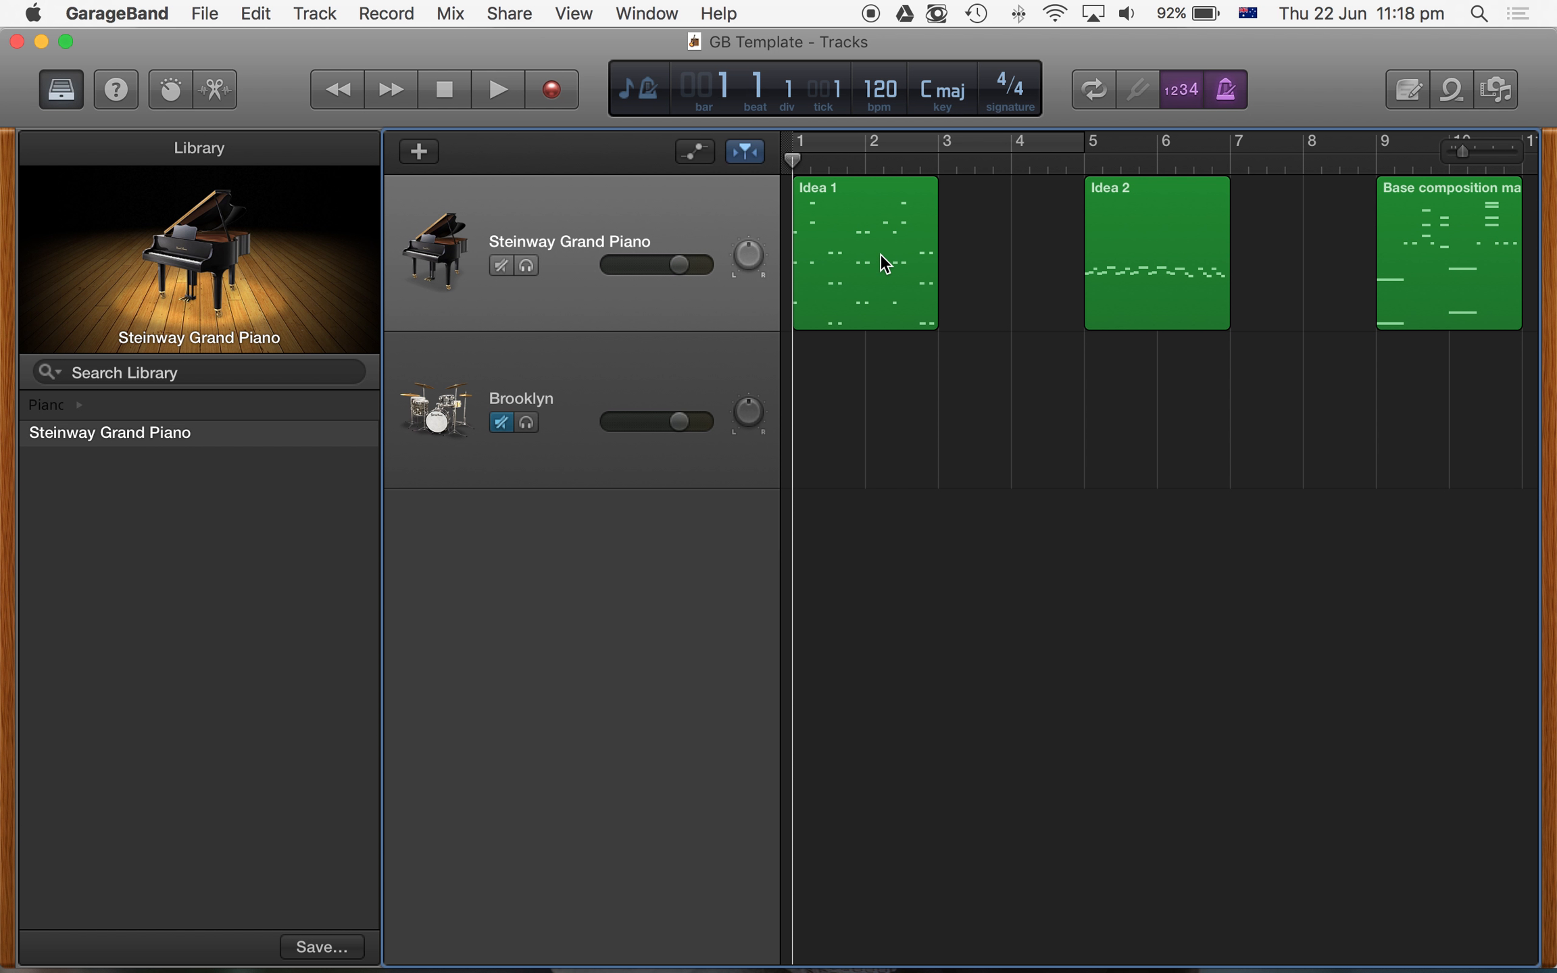
pyautogui.press('space')
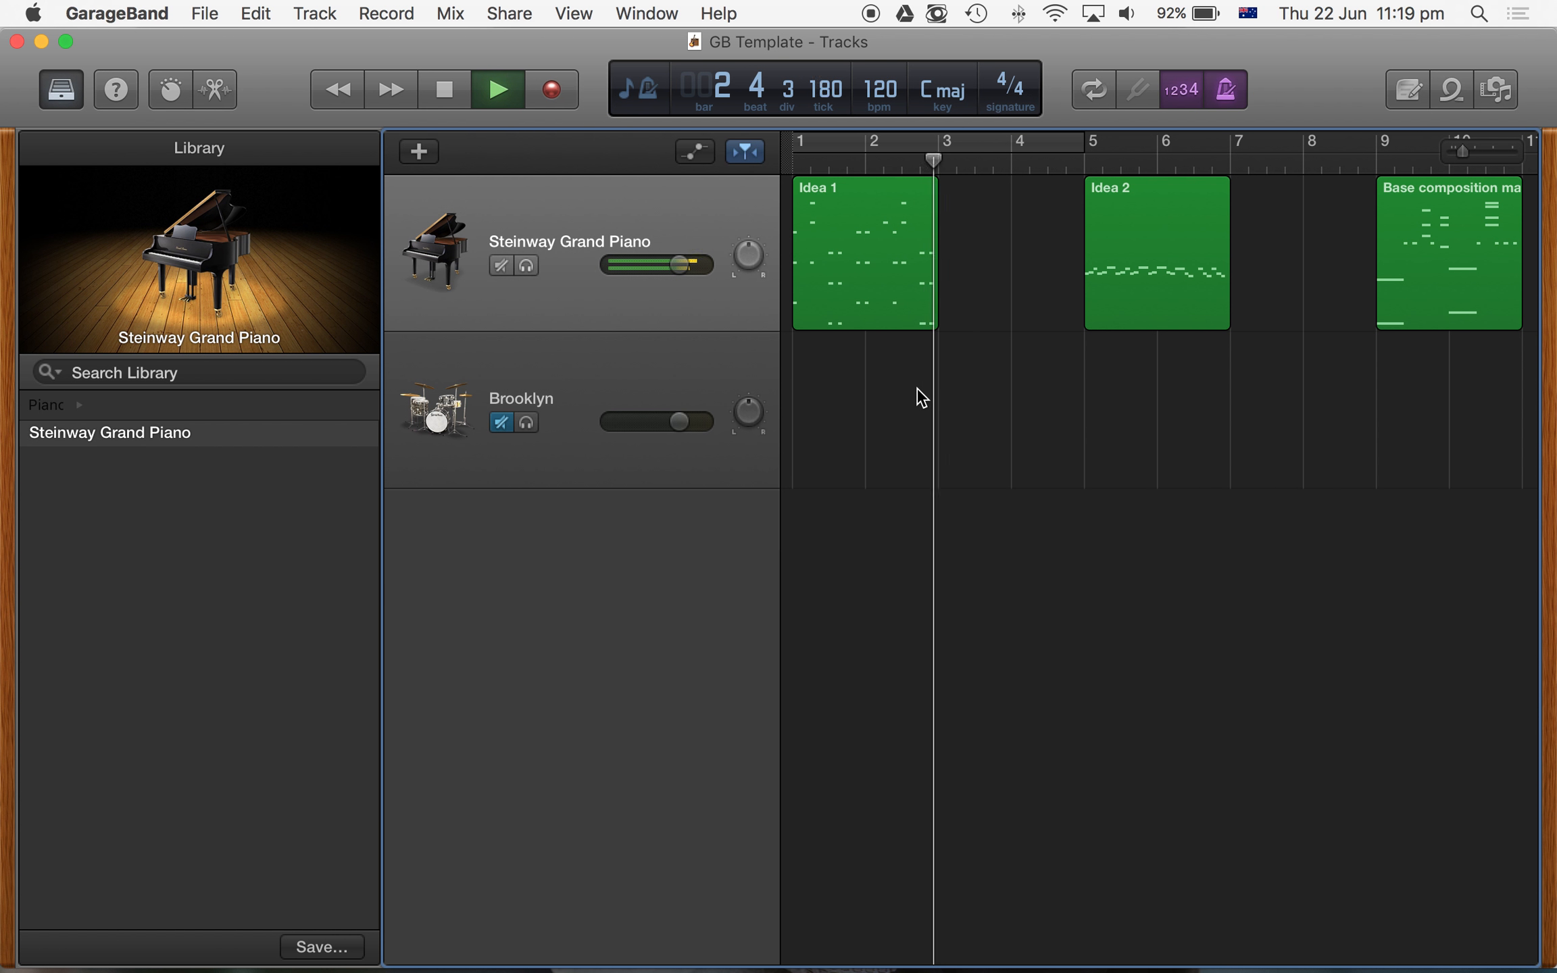
pyautogui.press('space')
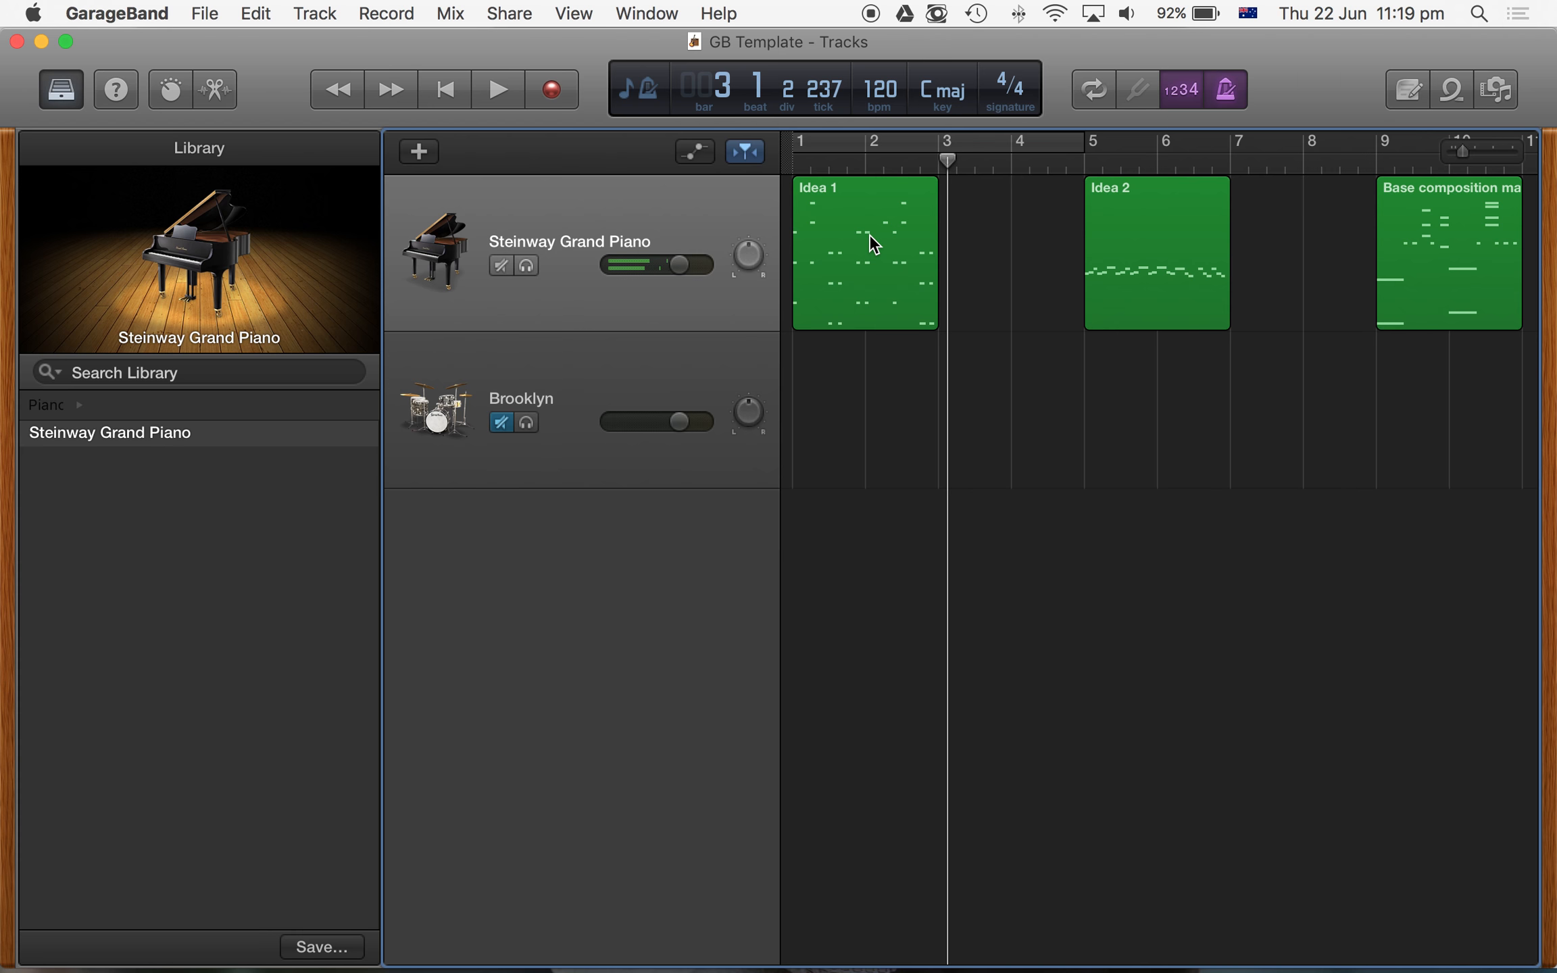
# - Open the Idea 1 region for editing in the Piano Roll and hide the Library for more room
pyautogui.doubleClick(868, 234)
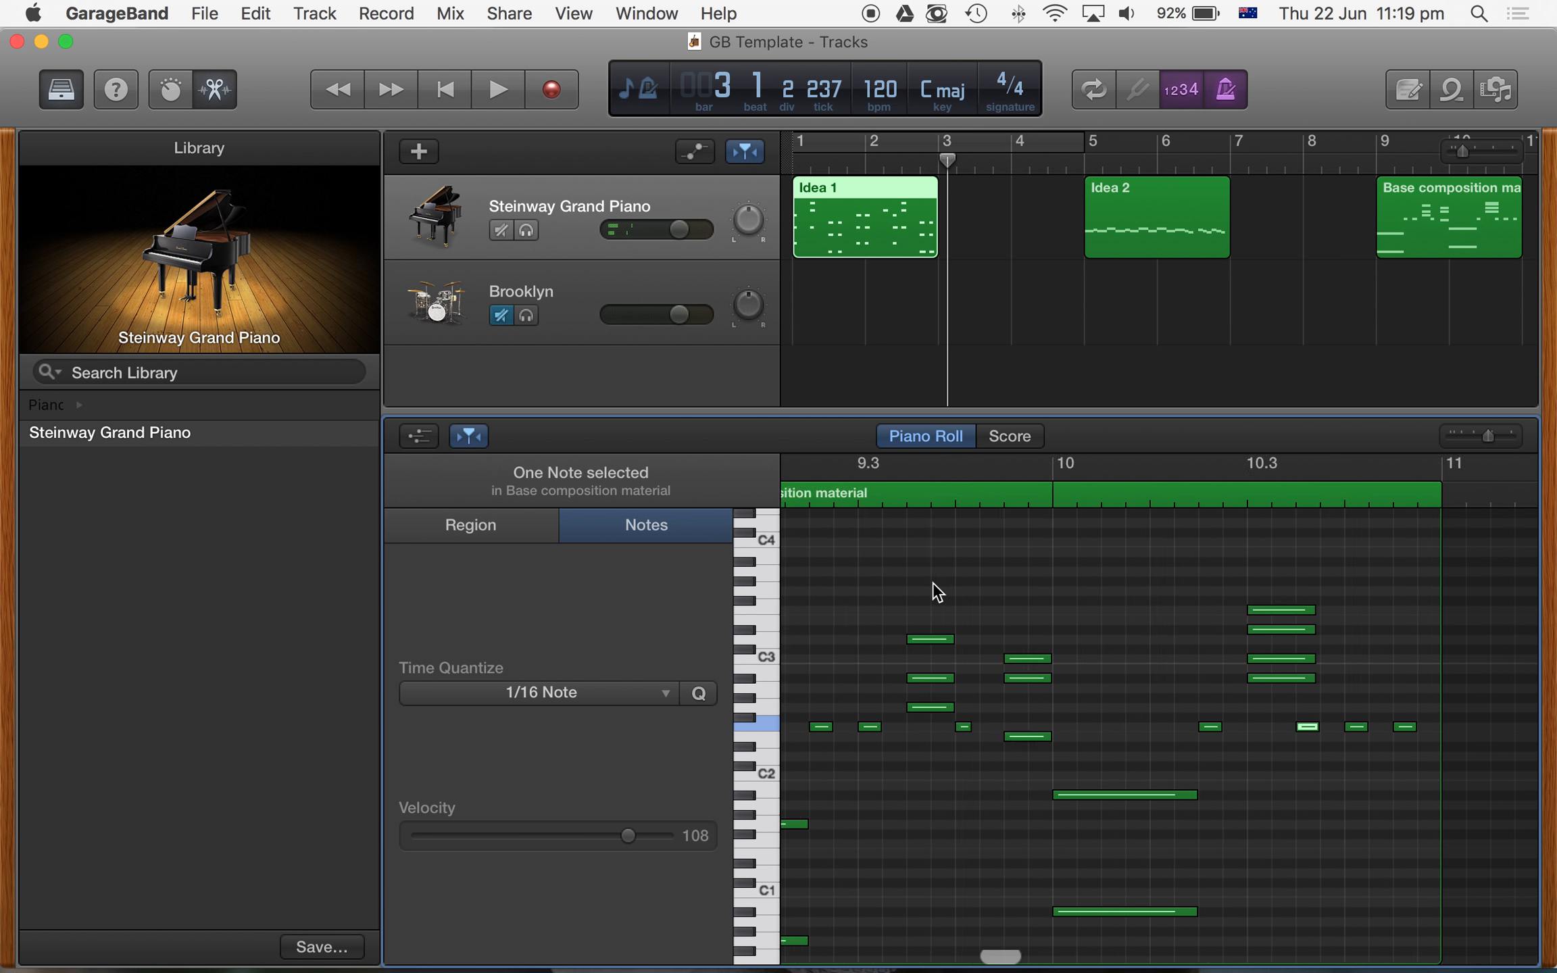
pyautogui.hscroll(-7, 933, 582)
pyautogui.hscroll(5, 932, 583)
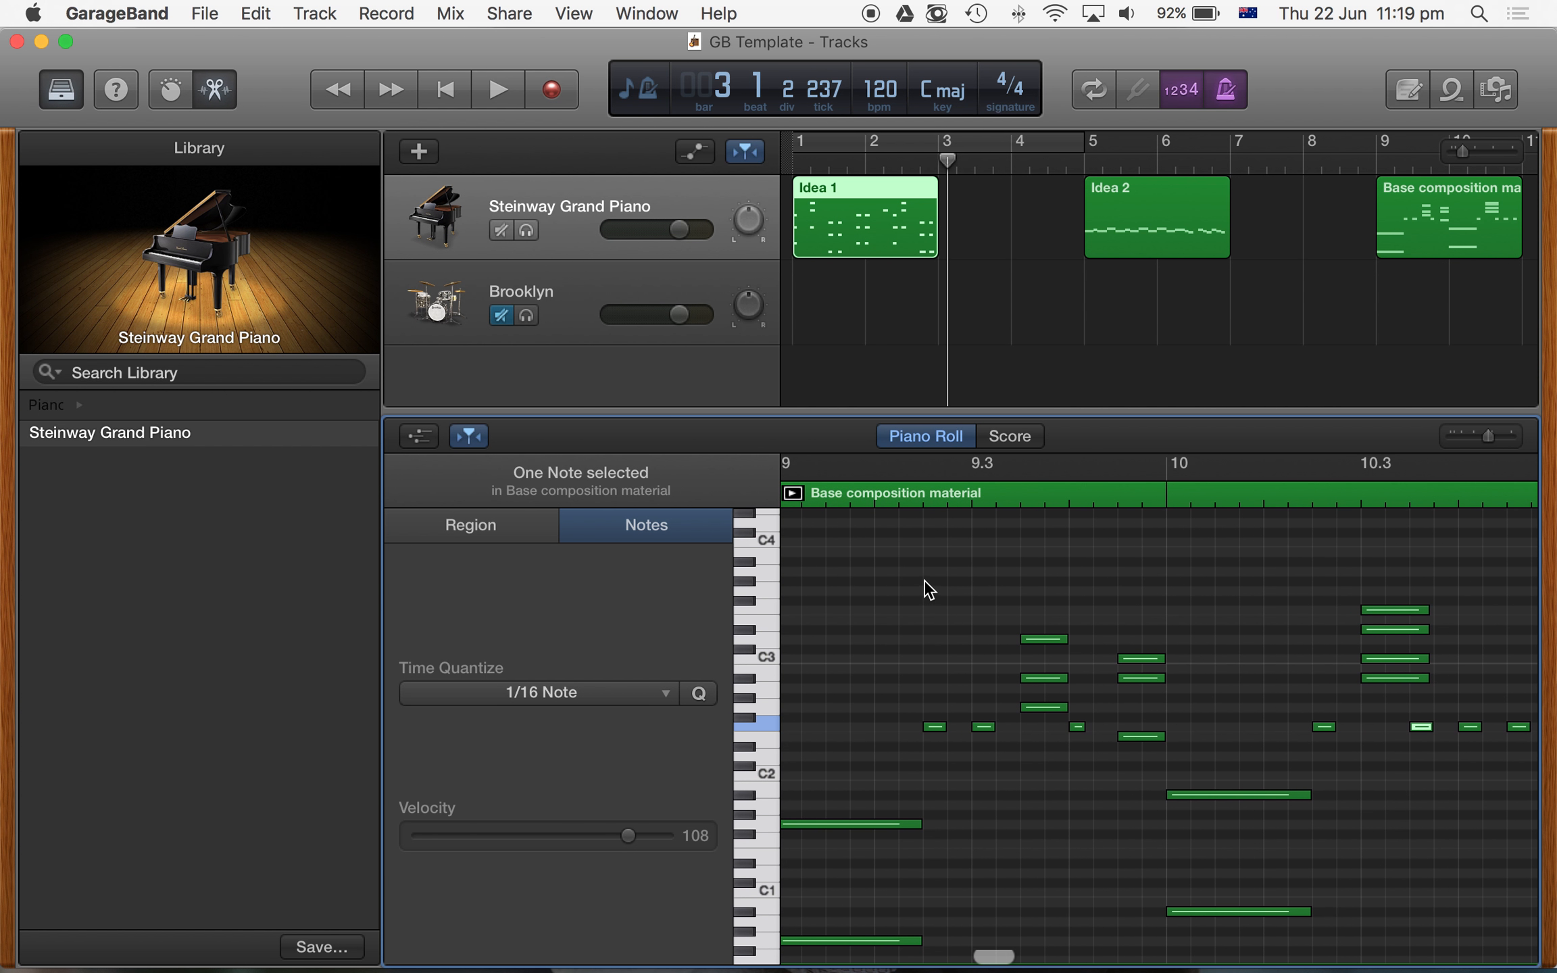
pyautogui.hscroll(-1, 930, 590)
pyautogui.hscroll(-7, 913, 588)
pyautogui.hscroll(-20, 913, 587)
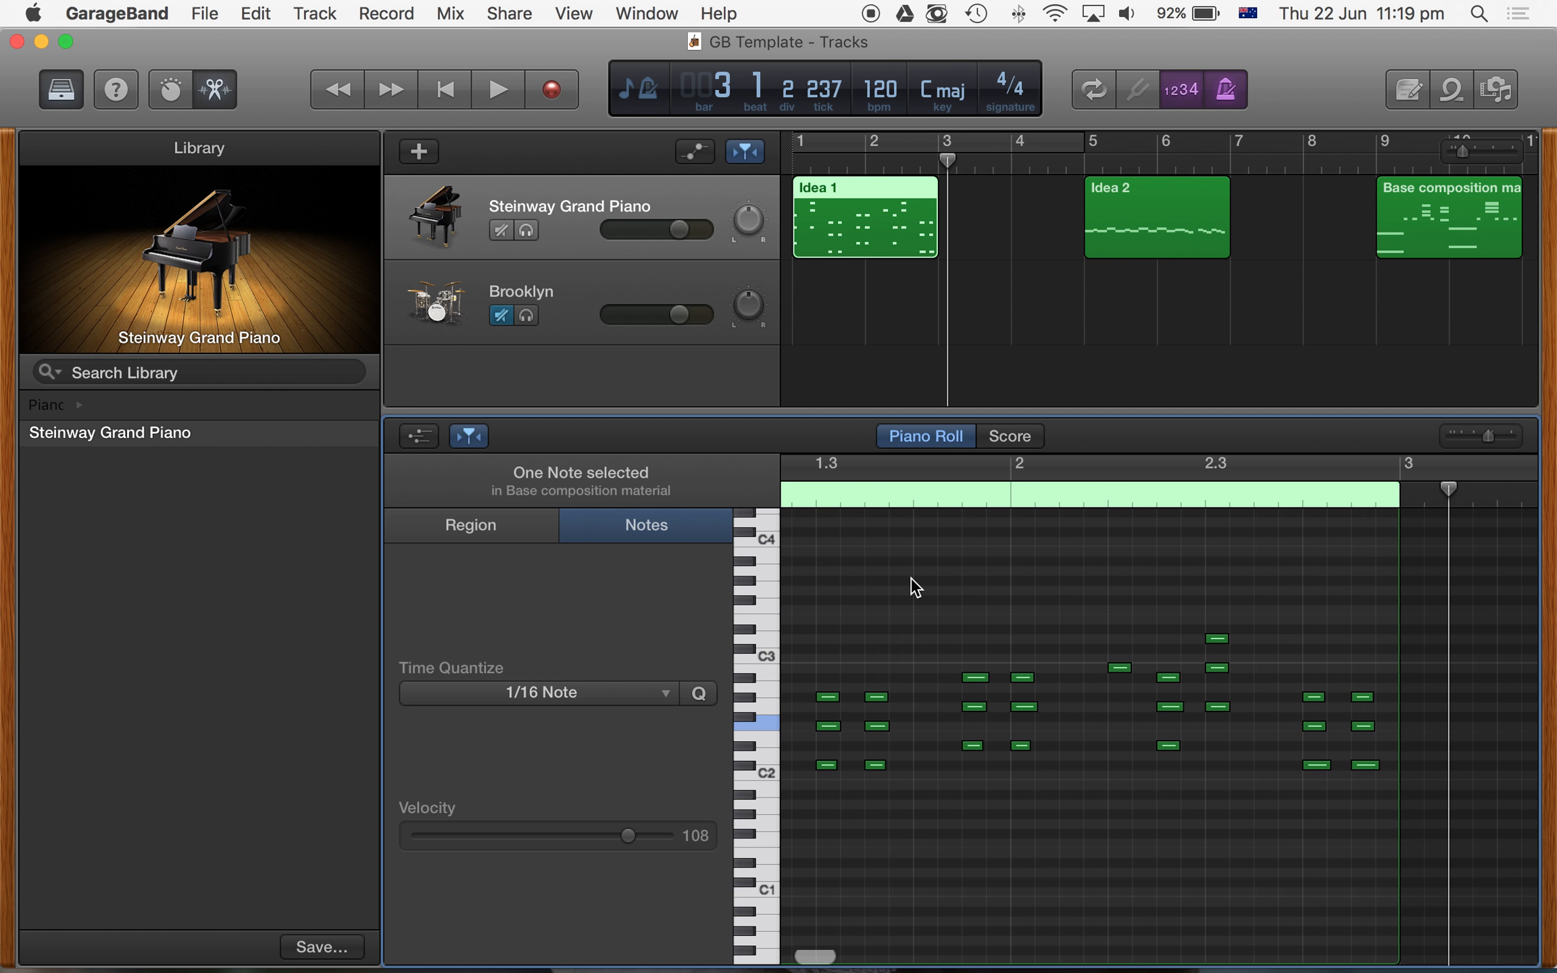
pyautogui.hscroll(-3, 914, 585)
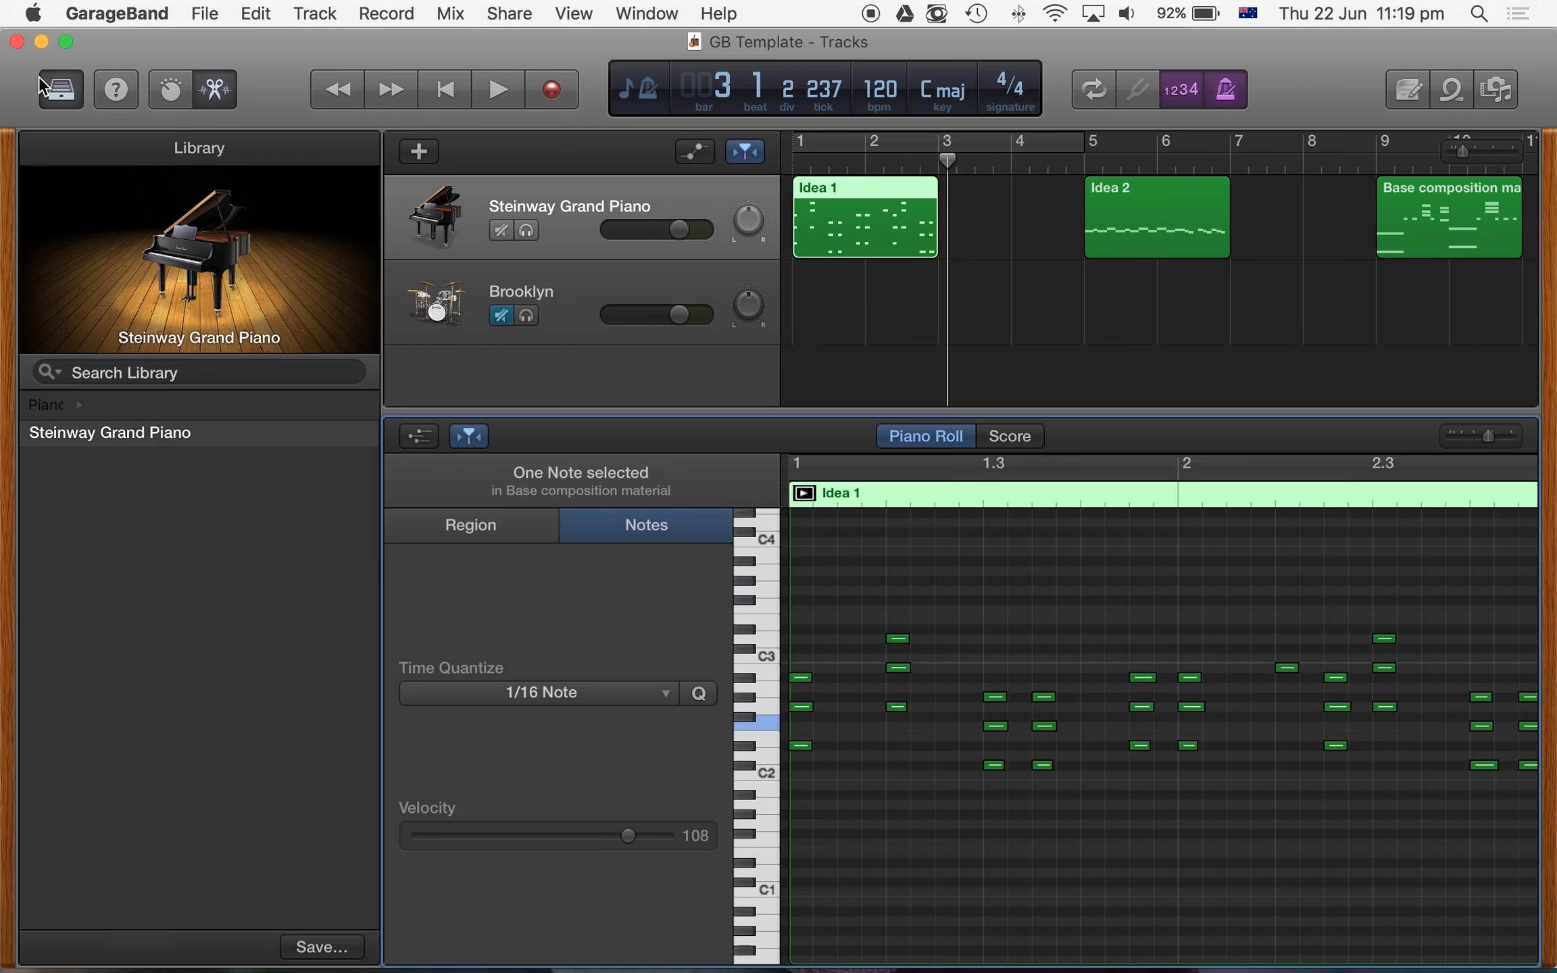
pyautogui.click(41, 78)
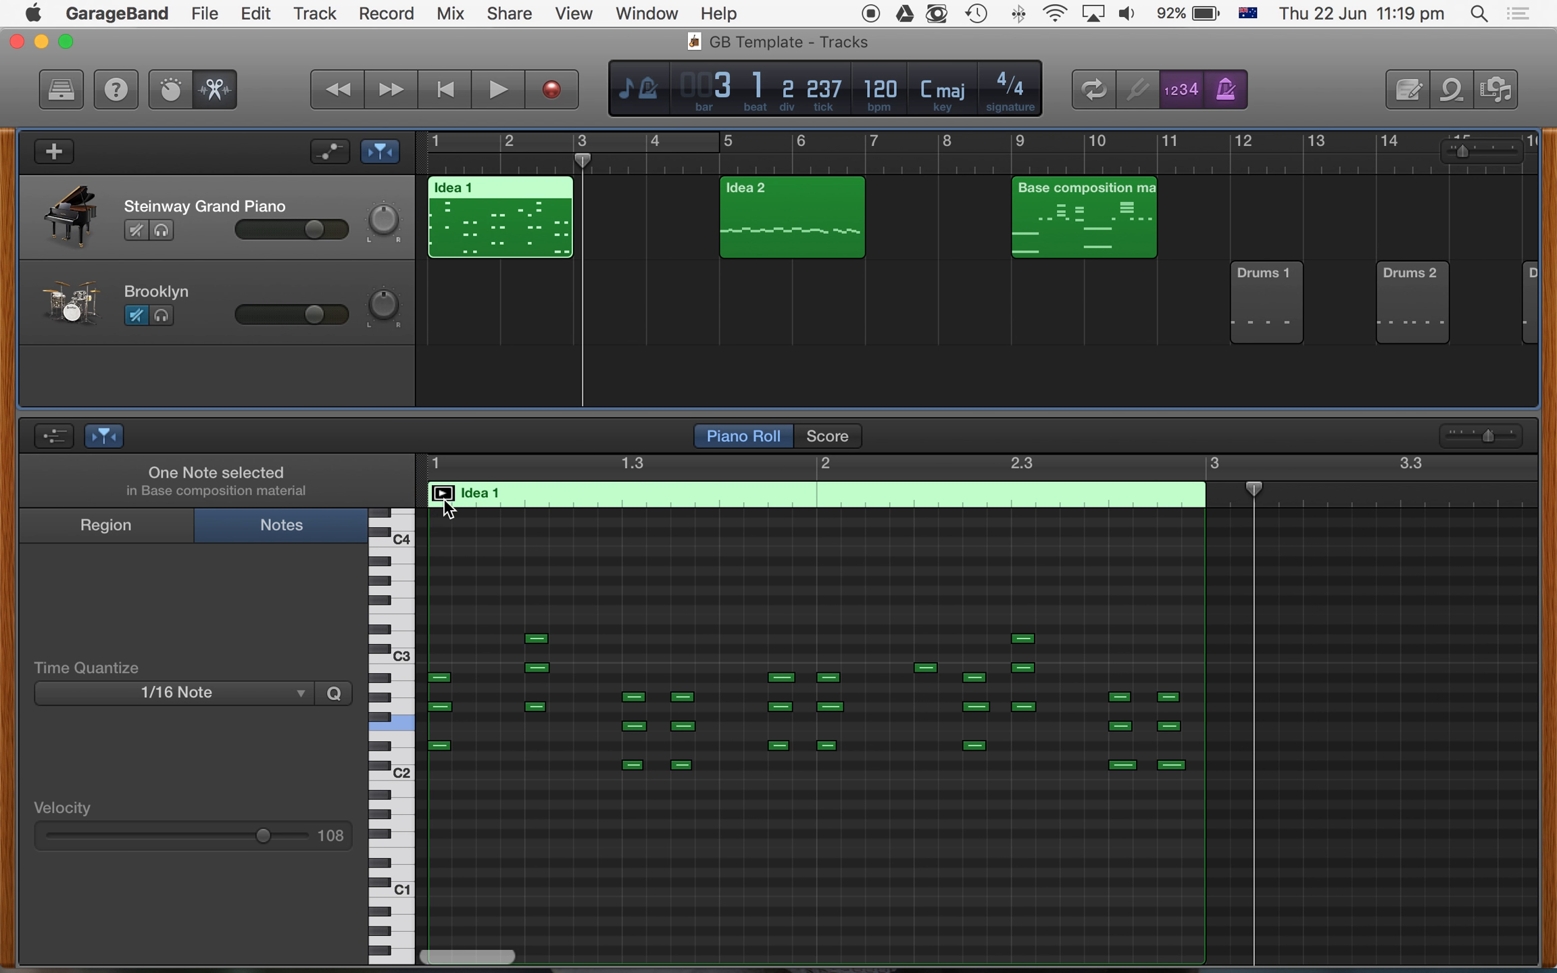
# - Play back Idea 1 from bar 1 while following its notes in the Piano Roll, stopping after the region
pyautogui.click(429, 162)
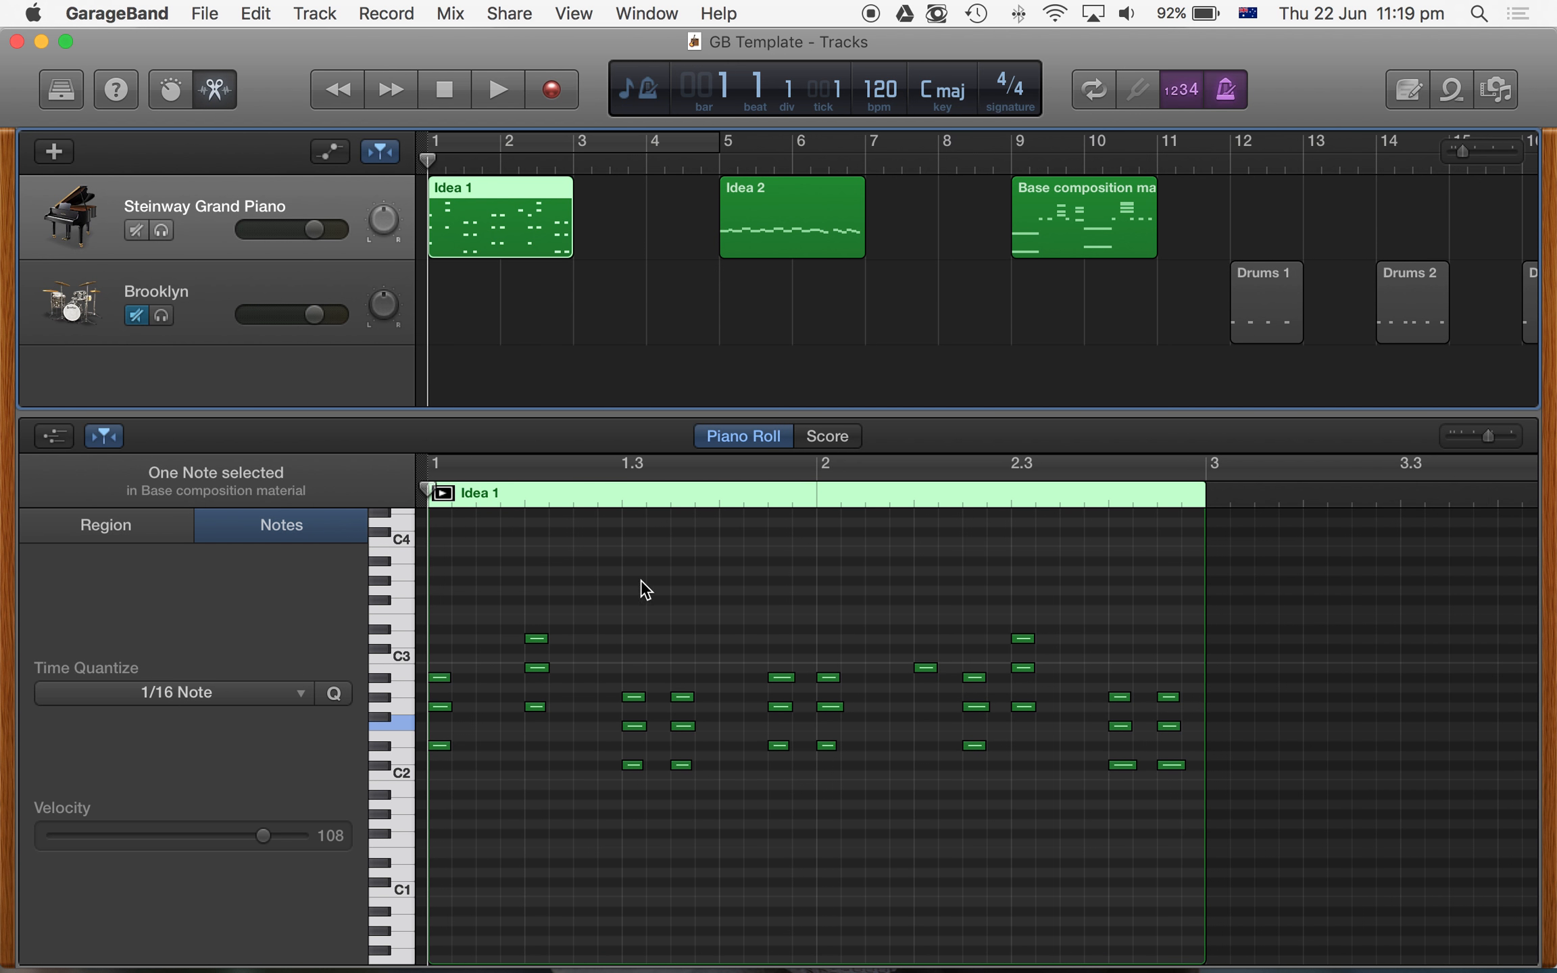
pyautogui.scroll(-1, 640, 580)
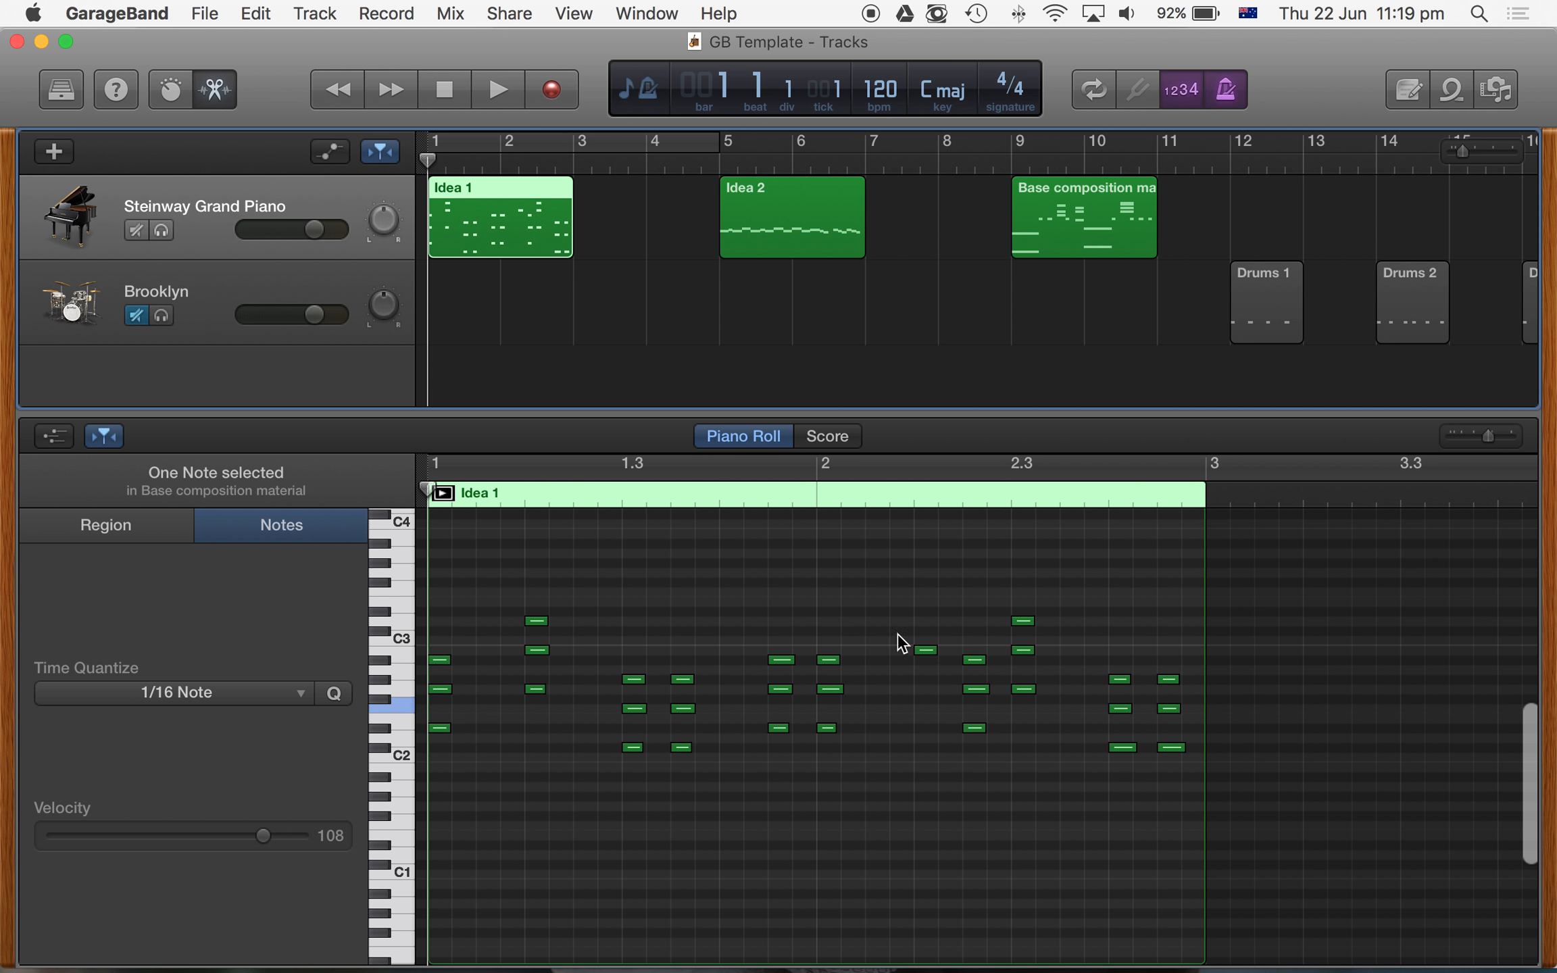
pyautogui.press('space')
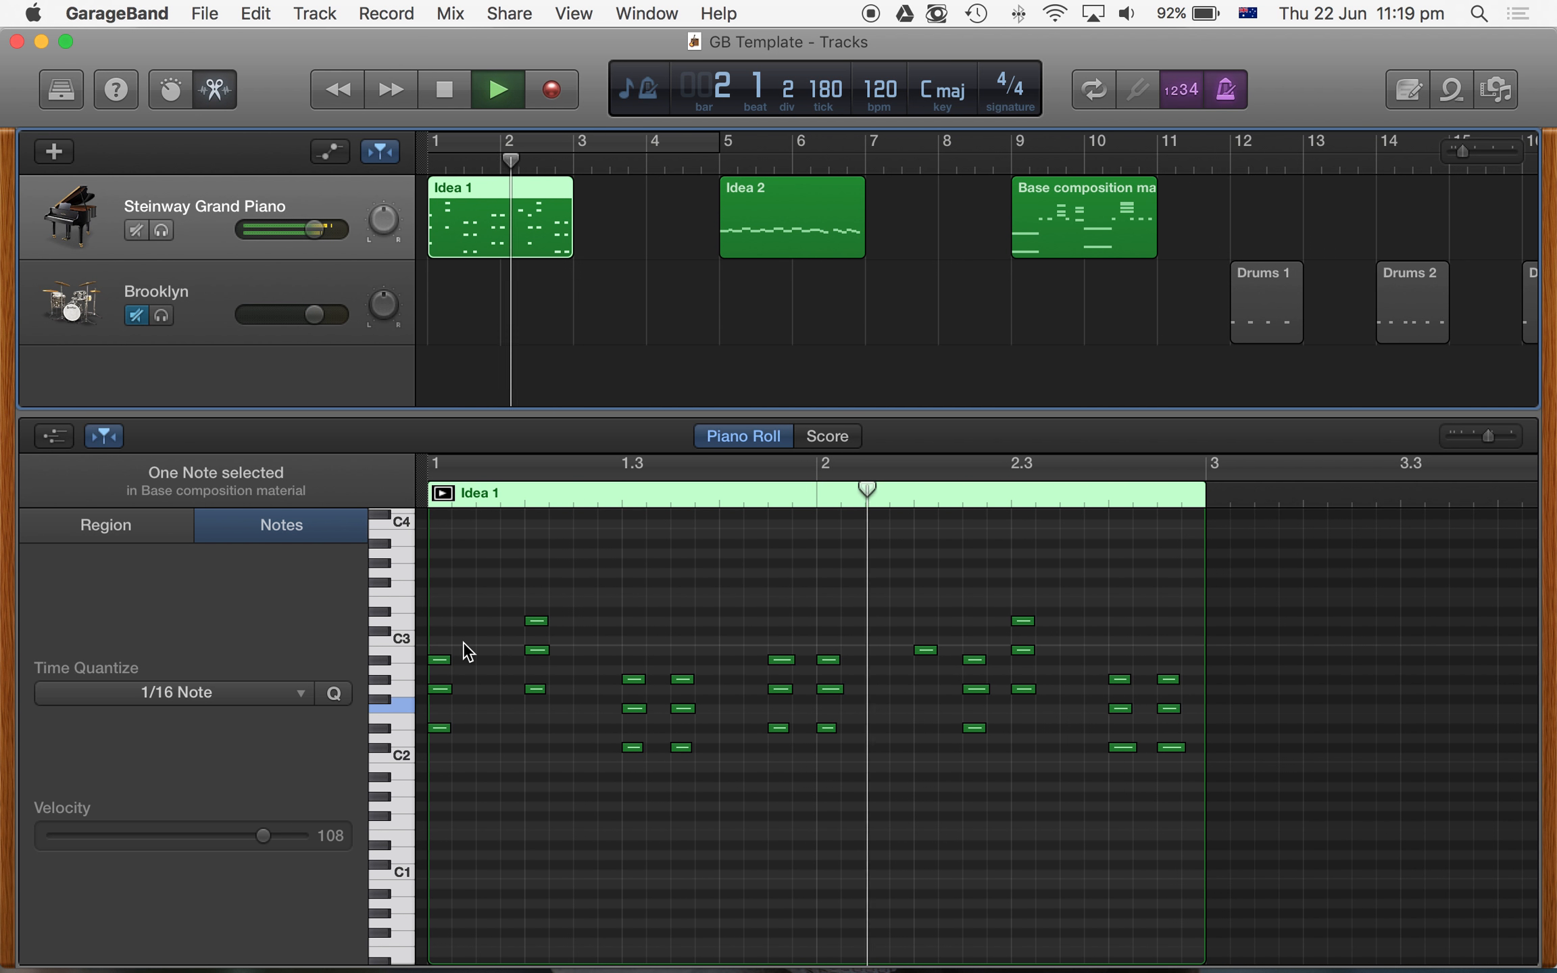
pyautogui.press('space')
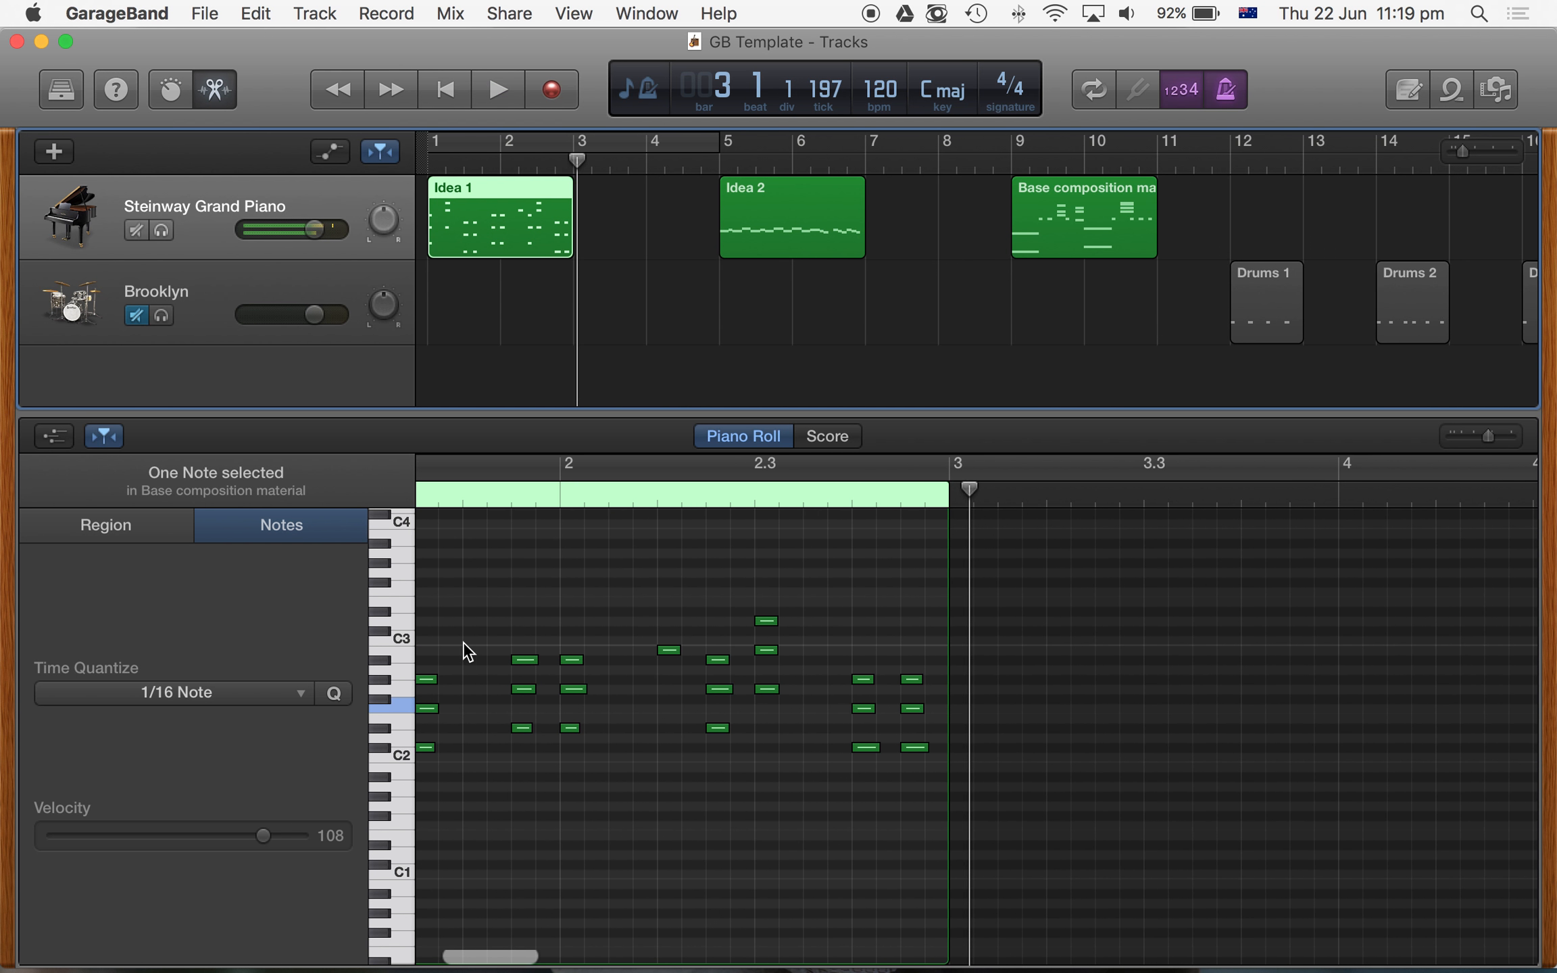
# - Examine the rhythm and spacing of the chords across bars 1 and 2 of Idea 1 in the Piano Roll
pyautogui.hscroll(-5, 620, 686)
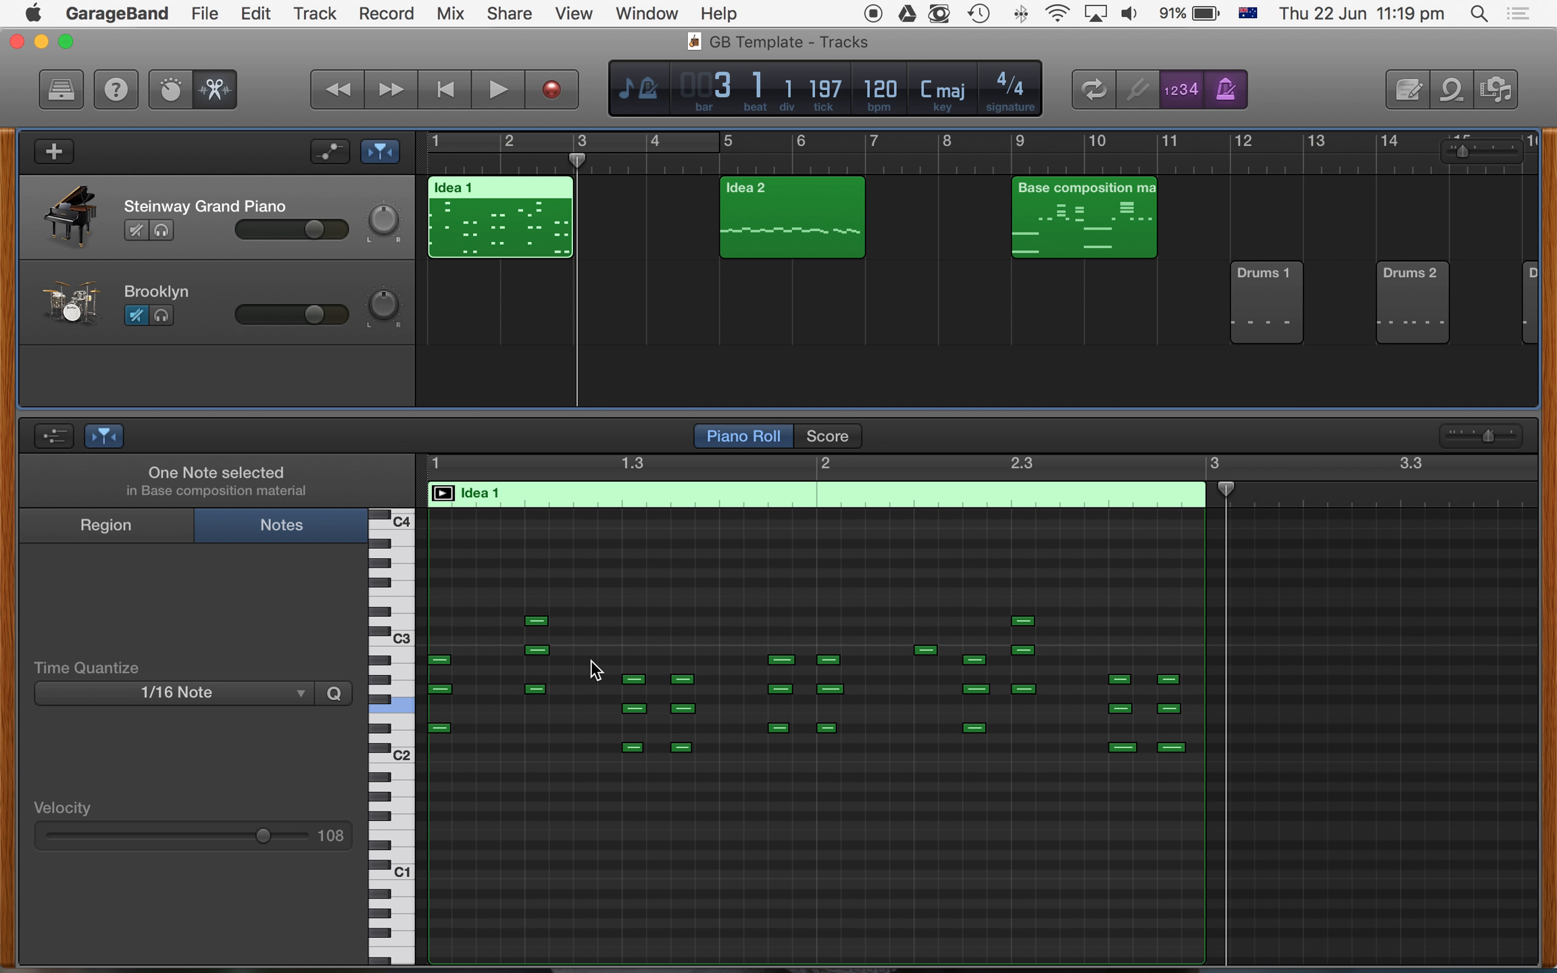
pyautogui.scroll(2, 591, 659)
pyautogui.scroll(3, 591, 659)
pyautogui.hscroll(-5, 556, 632)
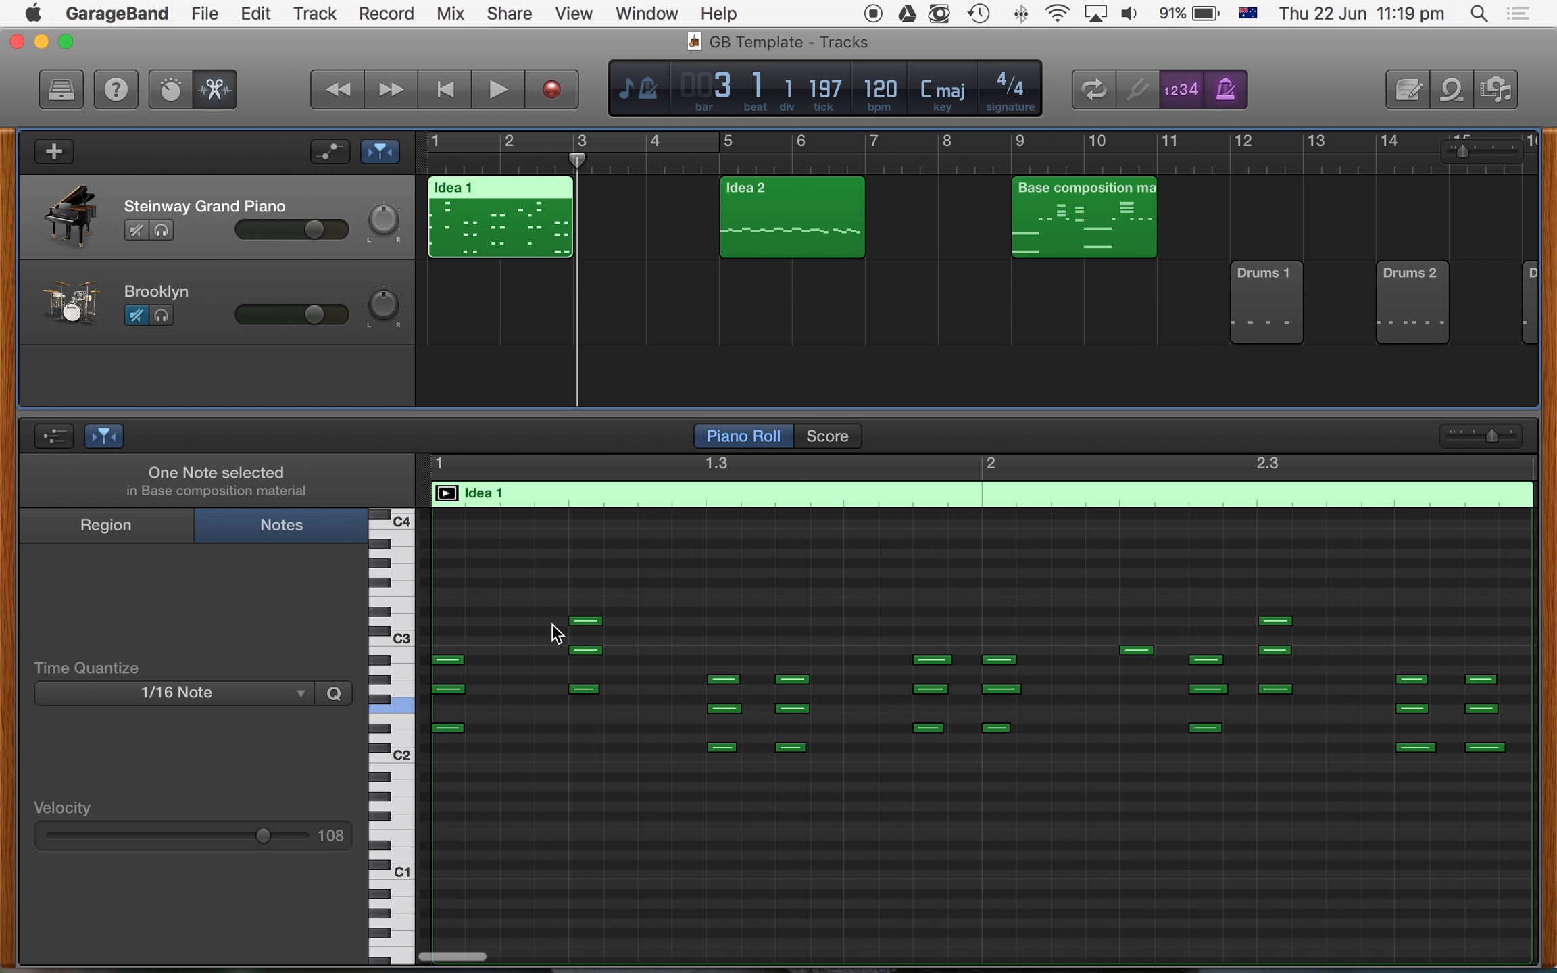
pyautogui.scroll(3, 565, 630)
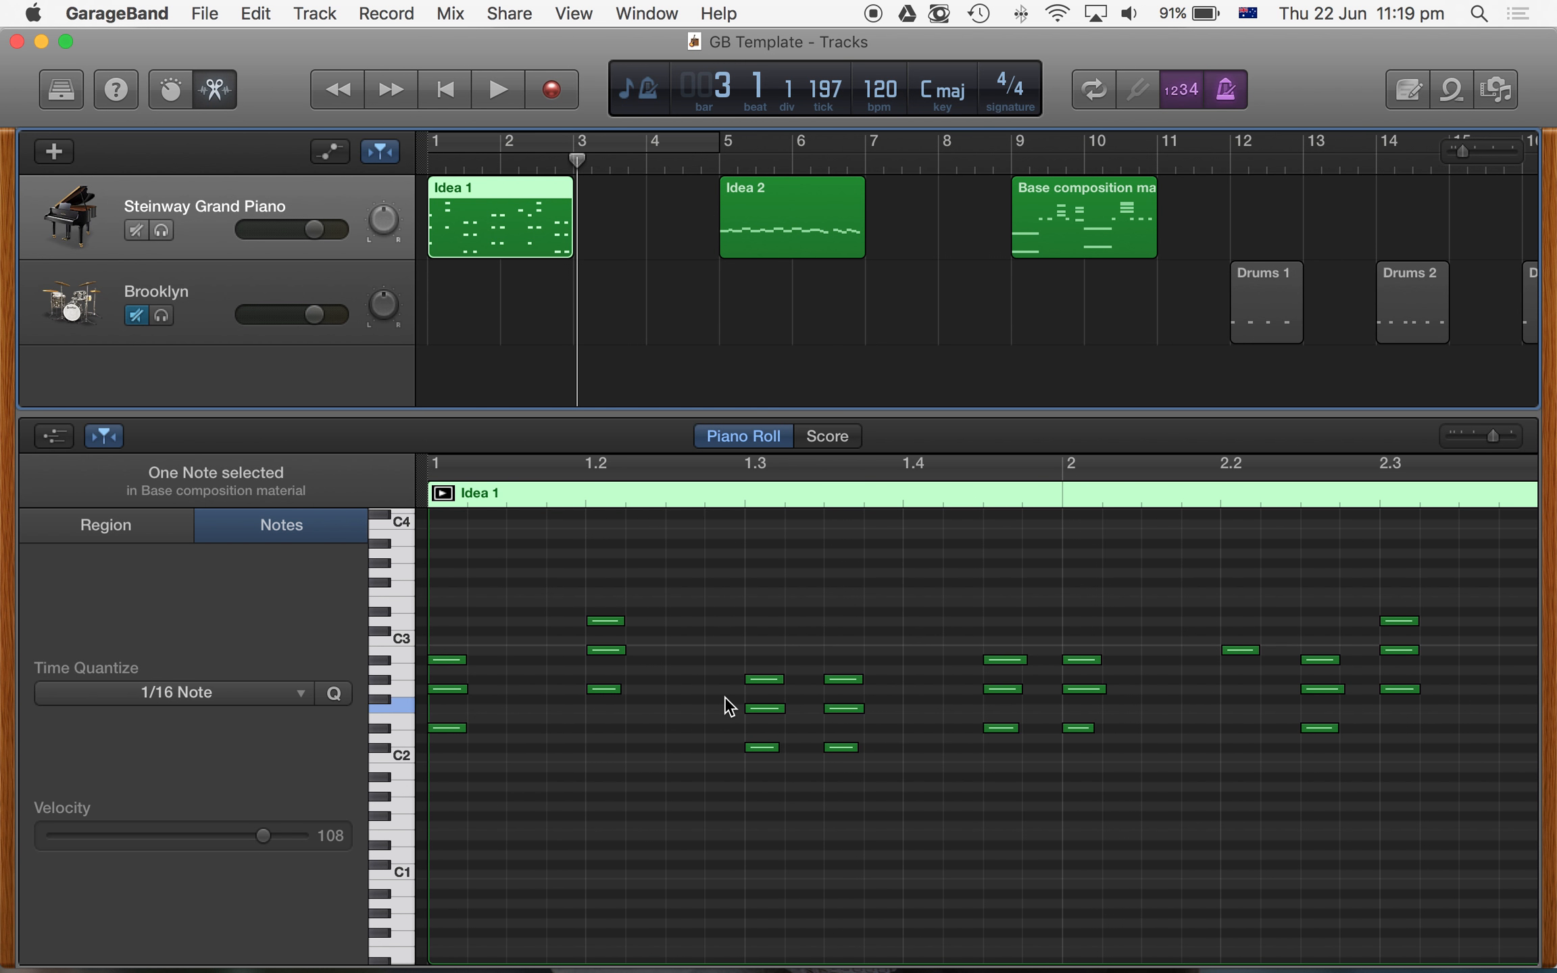
pyautogui.hscroll(2, 723, 702)
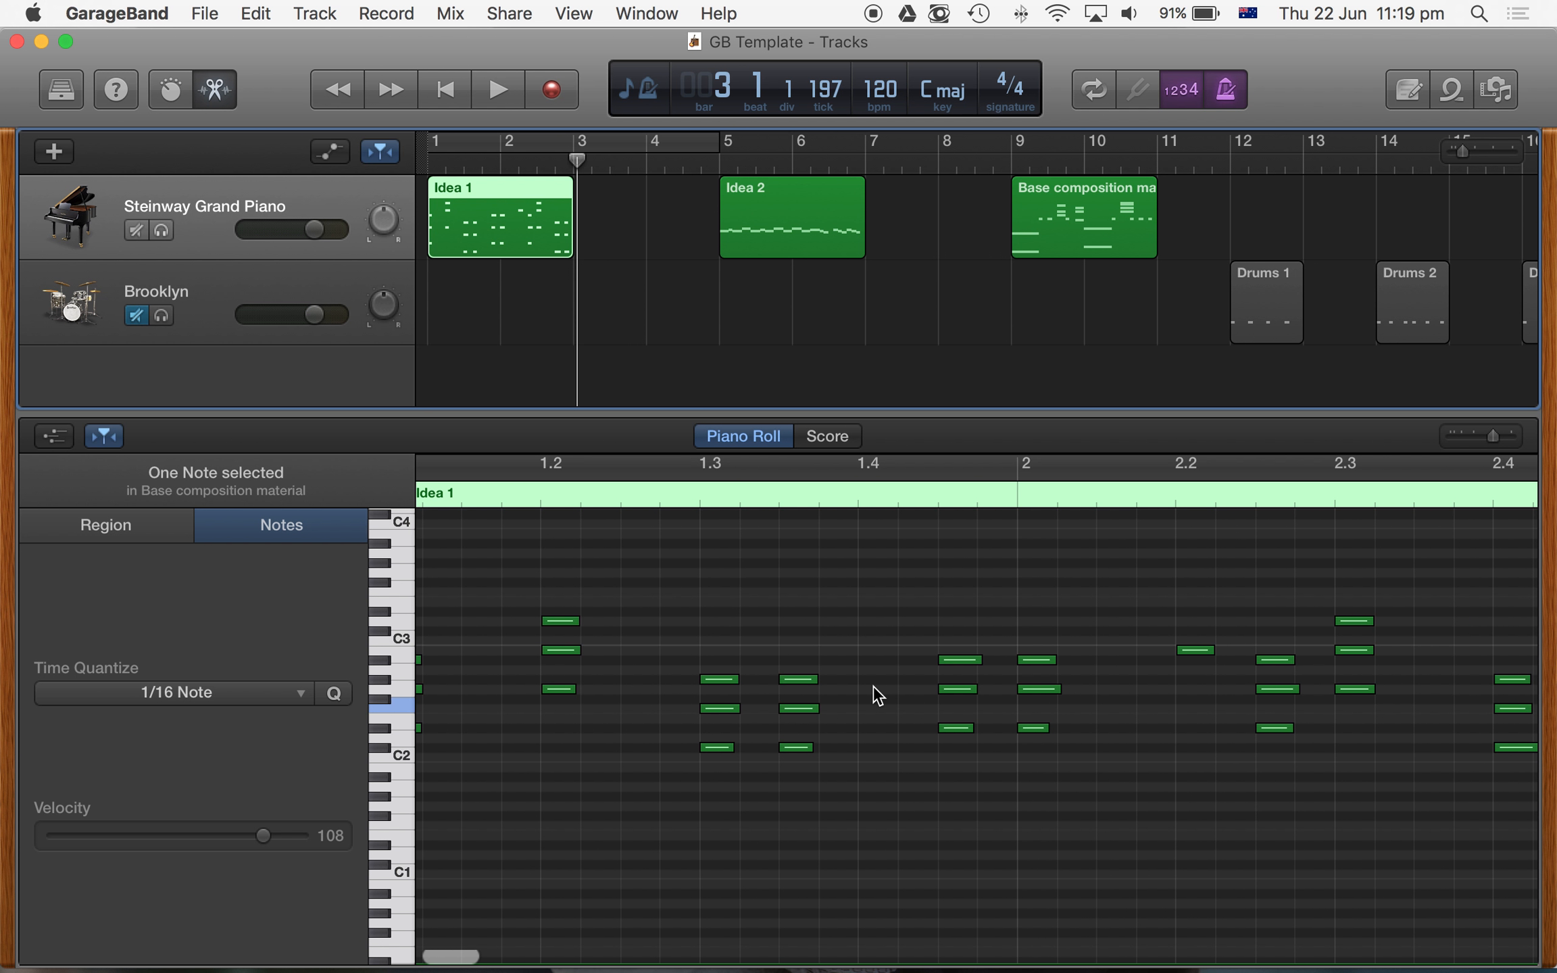
pyautogui.hscroll(5, 877, 695)
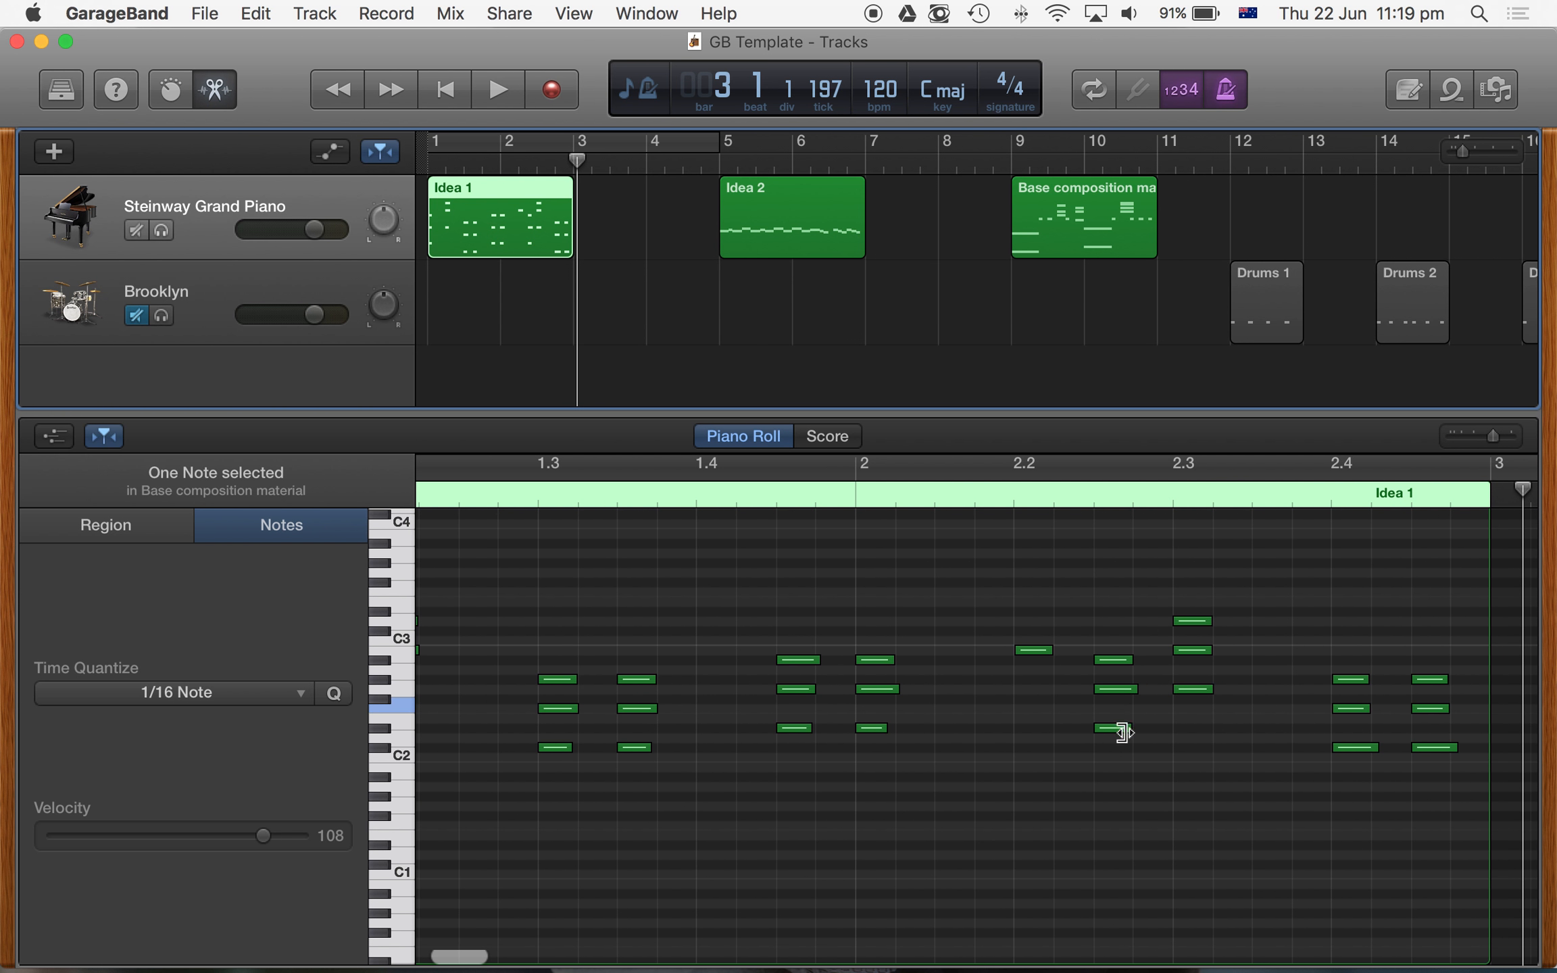
pyautogui.hscroll(-6, 1086, 706)
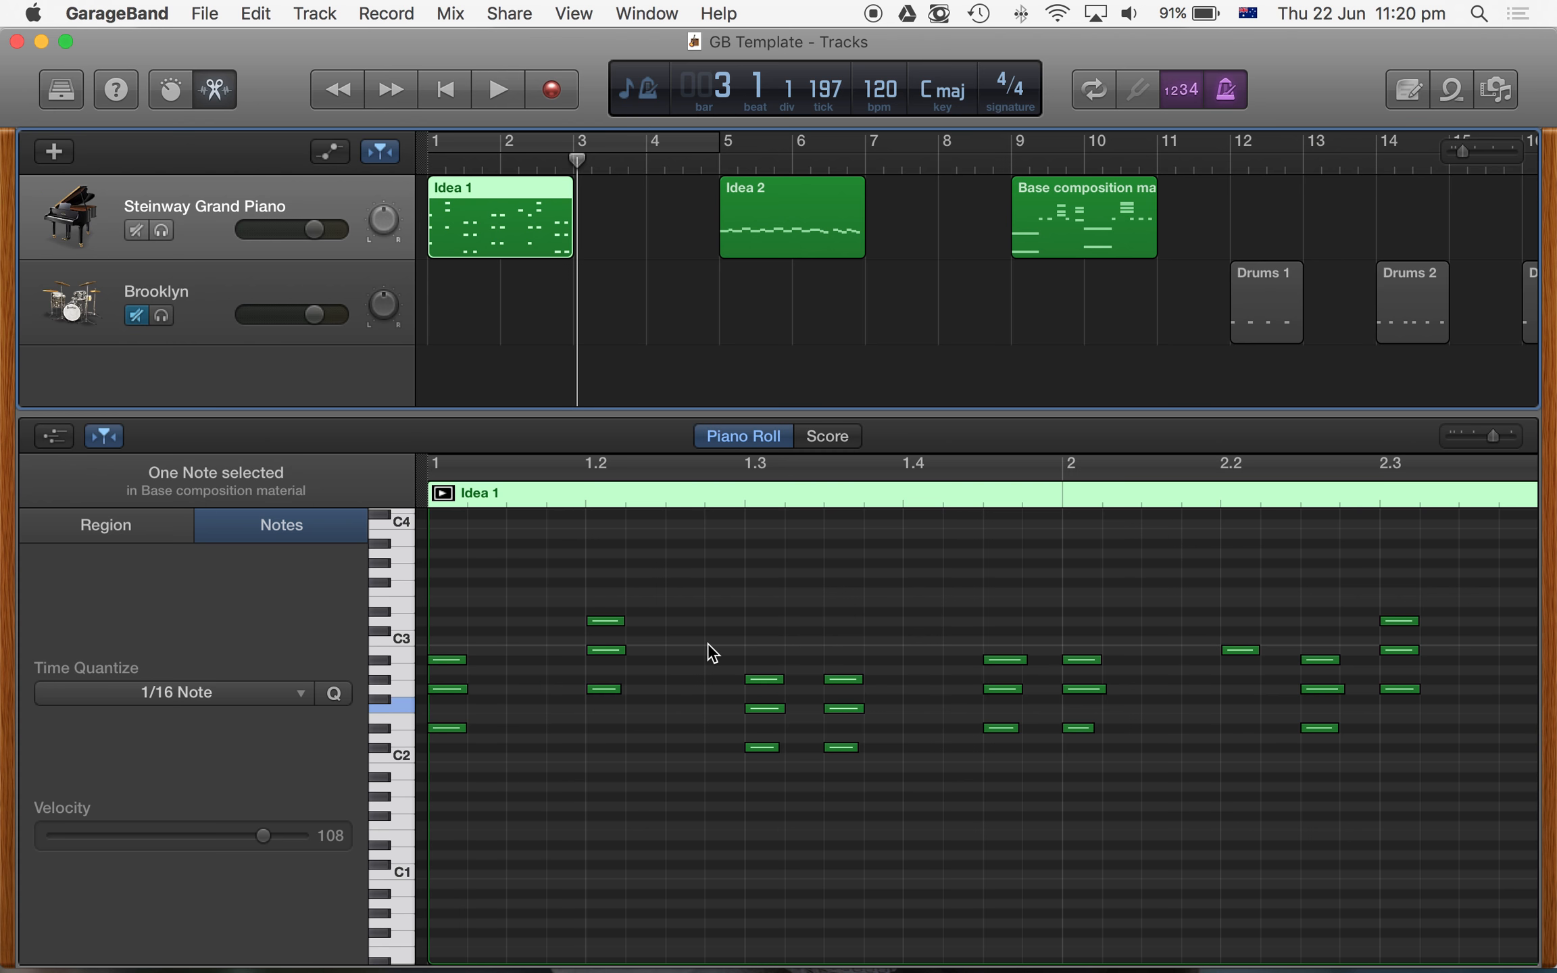
# - Duplicate the three-note chord at beat 1.3 of Idea 1, placing the copy one sixteenth note earlier
pyautogui.click(750, 647)
pyautogui.scroll(1, 750, 647)
pyautogui.moveTo(751, 654); pyautogui.dragTo(764, 694)
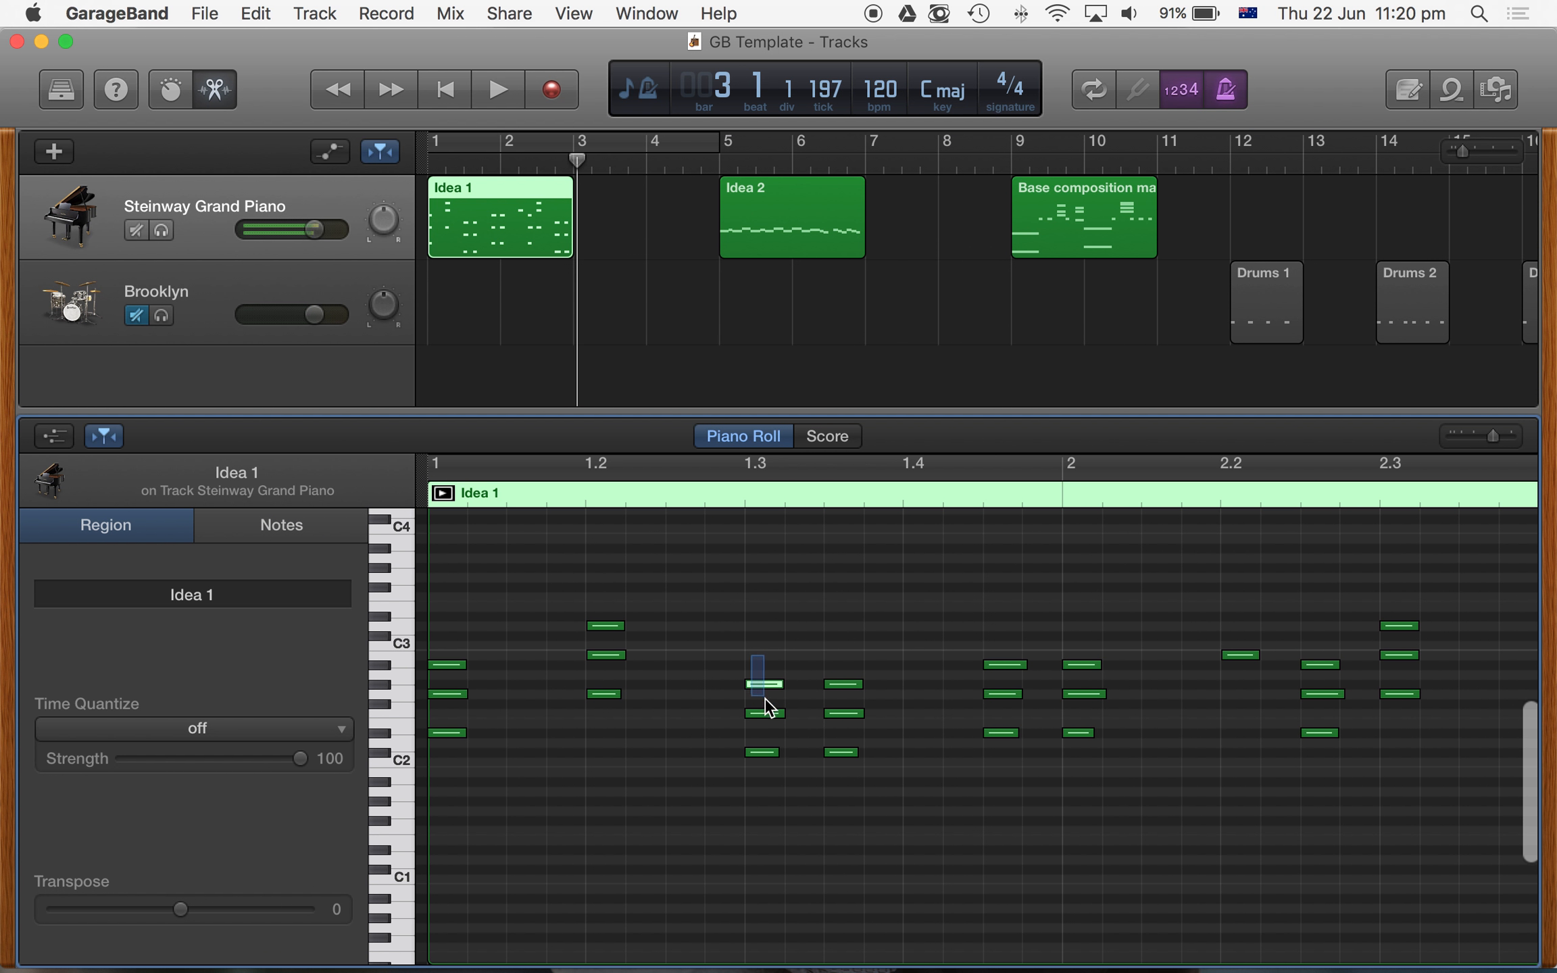
pyautogui.moveTo(767, 768); pyautogui.dragTo(768, 764)
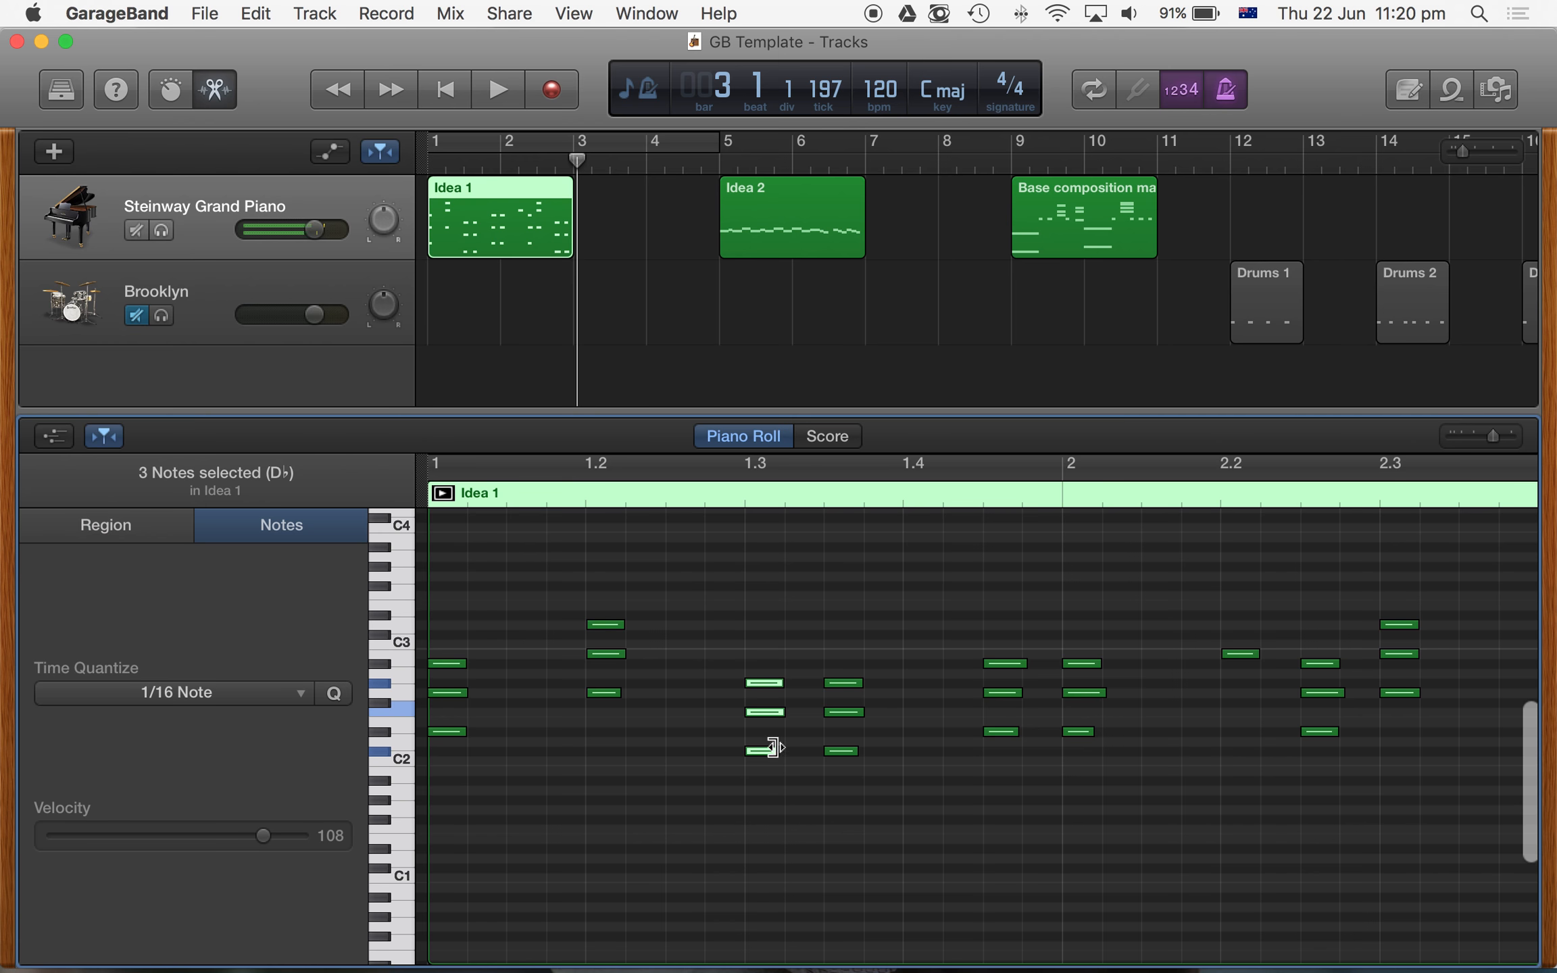
pyautogui.click(765, 711)
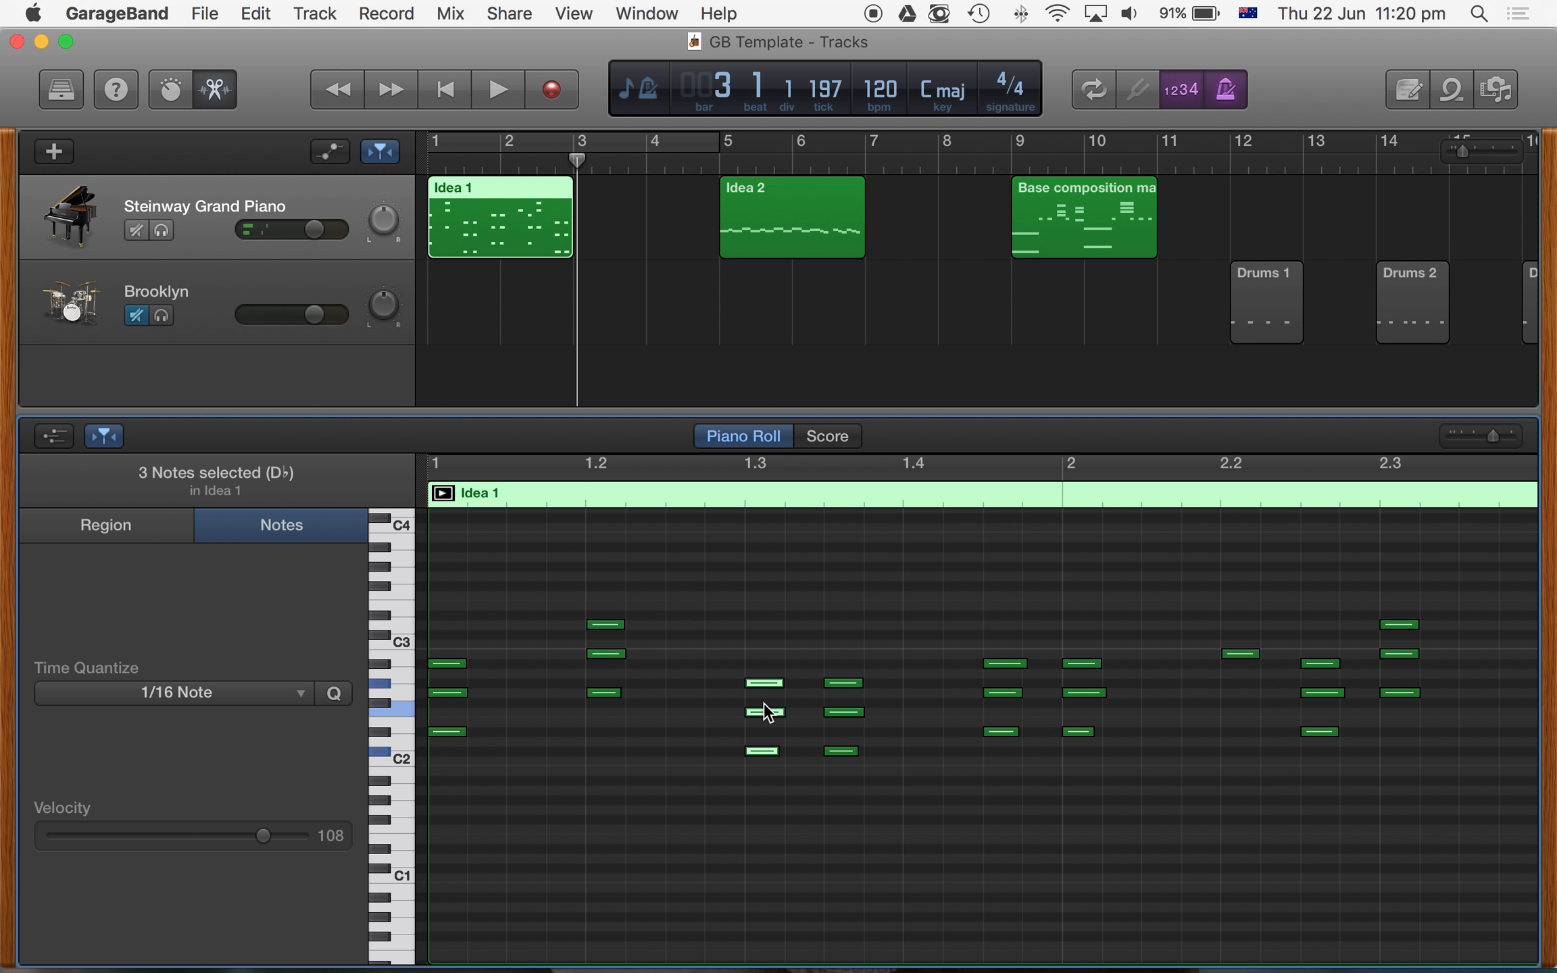
pyautogui.moveTo(770, 712); pyautogui.dragTo(726, 716)
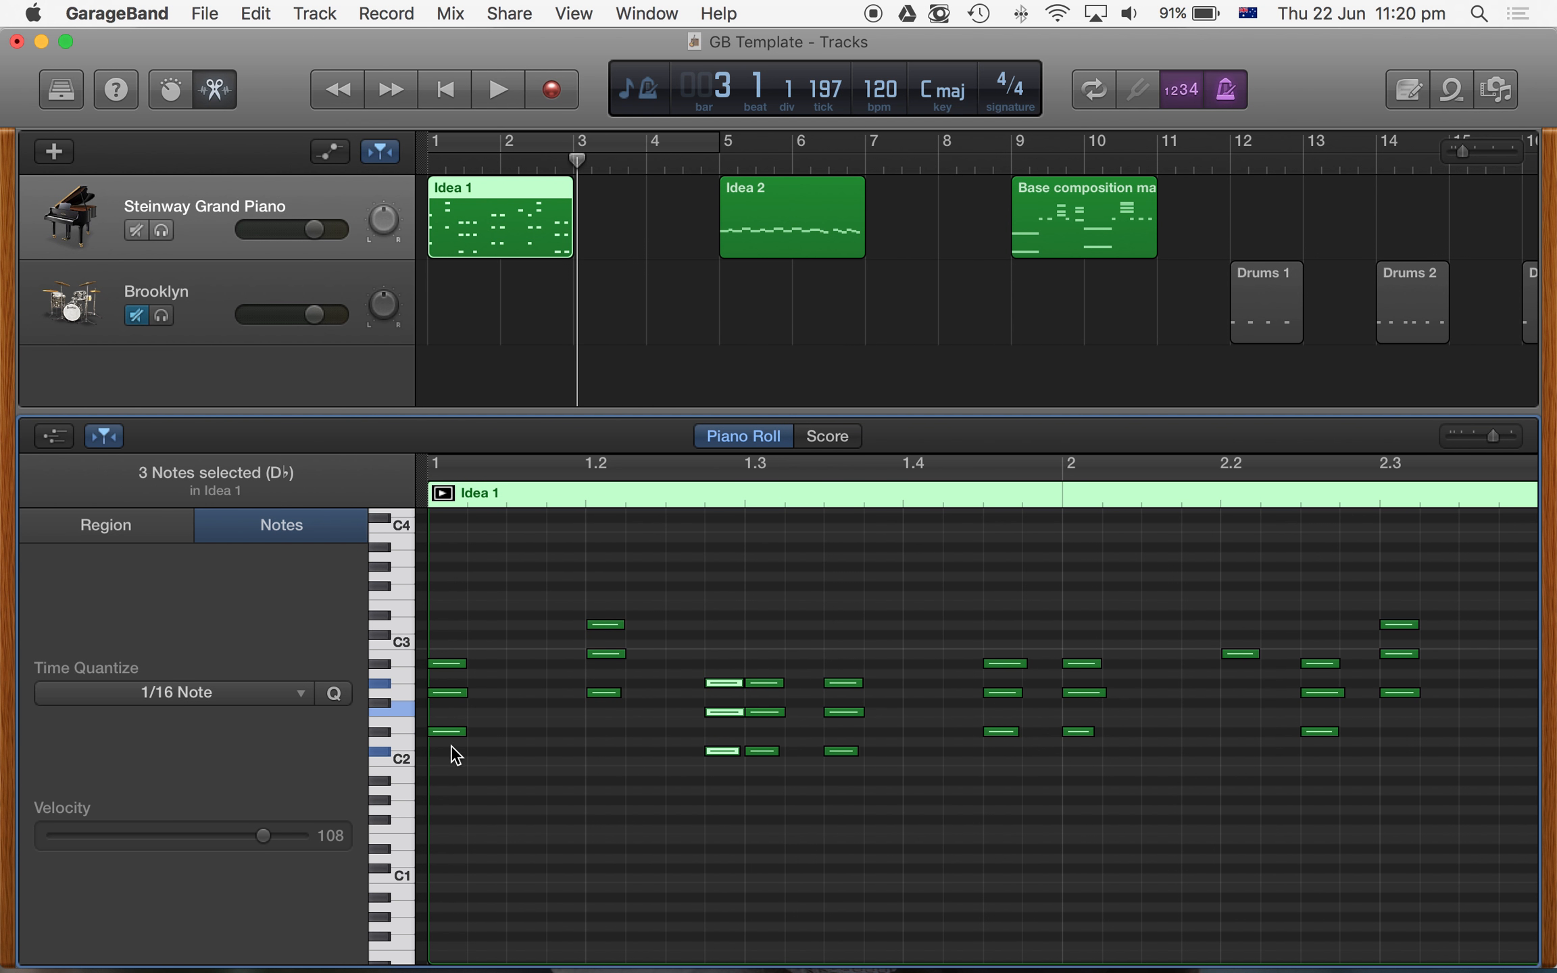
# - Move the two three-note chords around the start of bar 2 one sixteenth note earlier, then deselect them
pyautogui.hscroll(5, 879, 697)
pyautogui.moveTo(814, 618); pyautogui.dragTo(916, 733)
pyautogui.moveTo(842, 661); pyautogui.dragTo(803, 662)
pyautogui.click(910, 695)
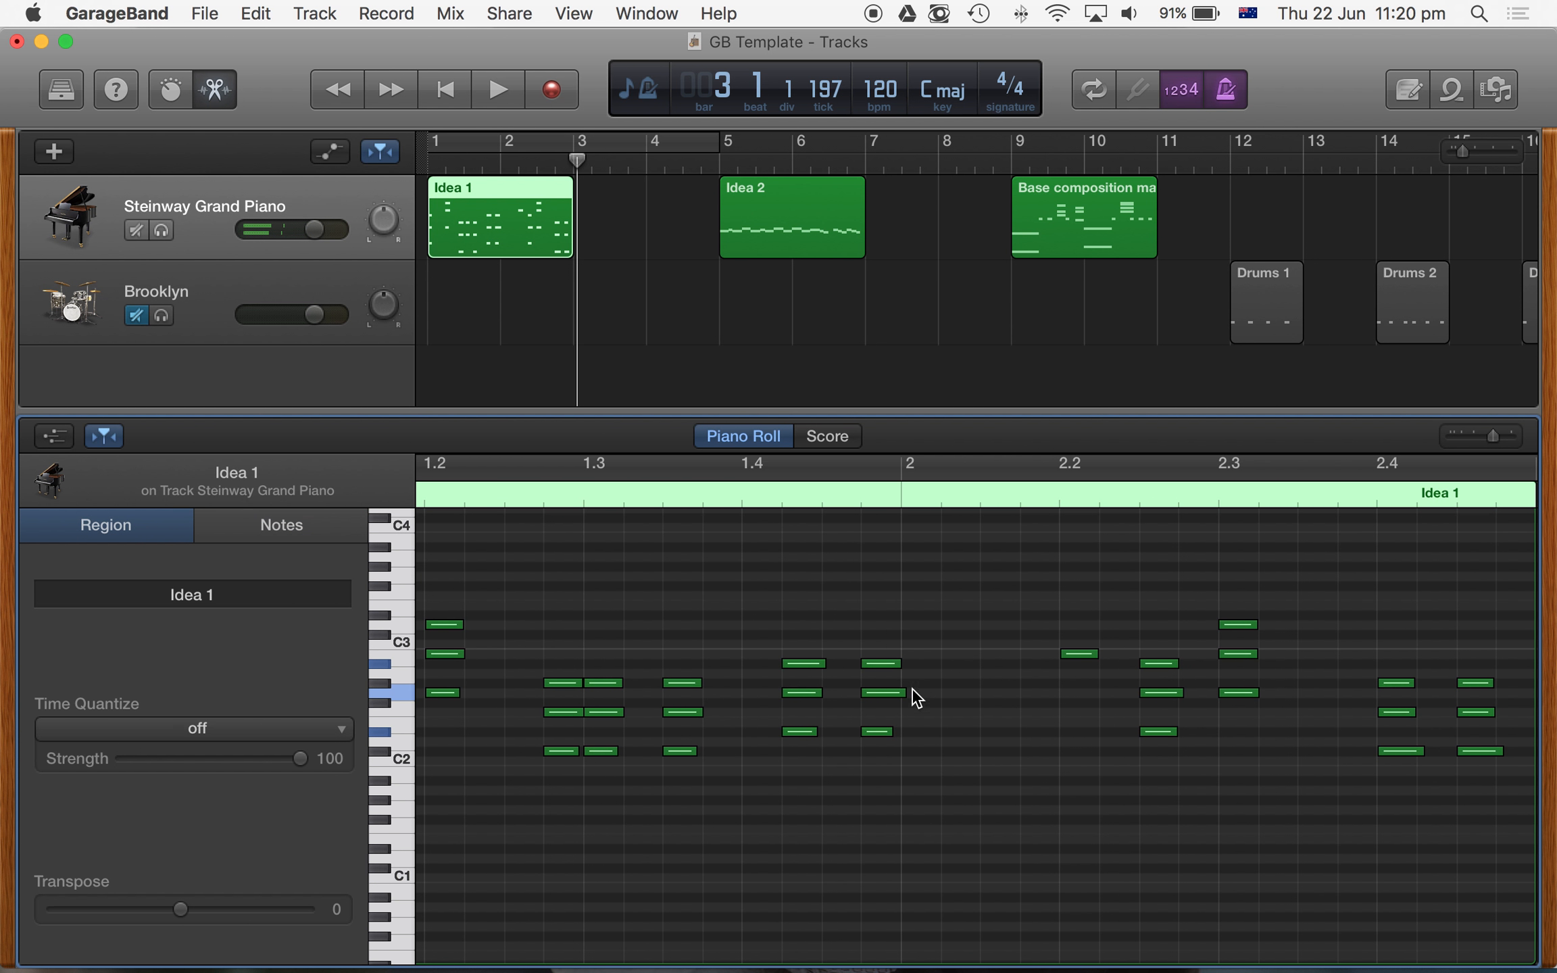
# - Duplicate the last three-note chord before bar 2, placing the copy on the first beat of bar 2
pyautogui.click(885, 664)
pyautogui.moveTo(878, 642); pyautogui.dragTo(882, 738)
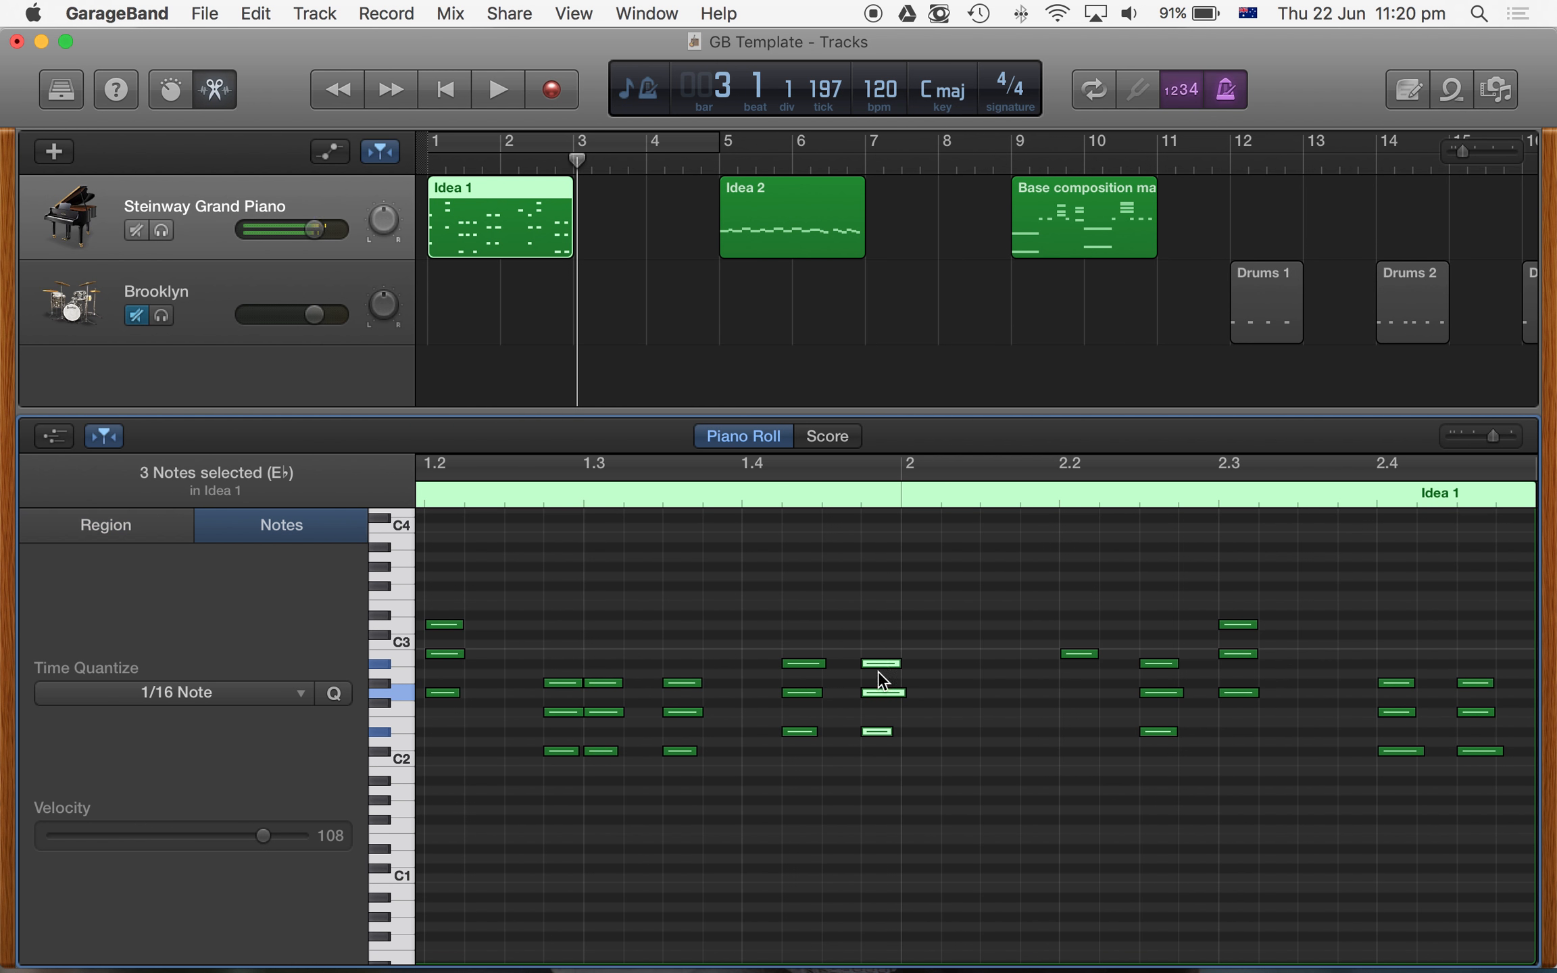
pyautogui.moveTo(879, 664); pyautogui.dragTo(919, 666)
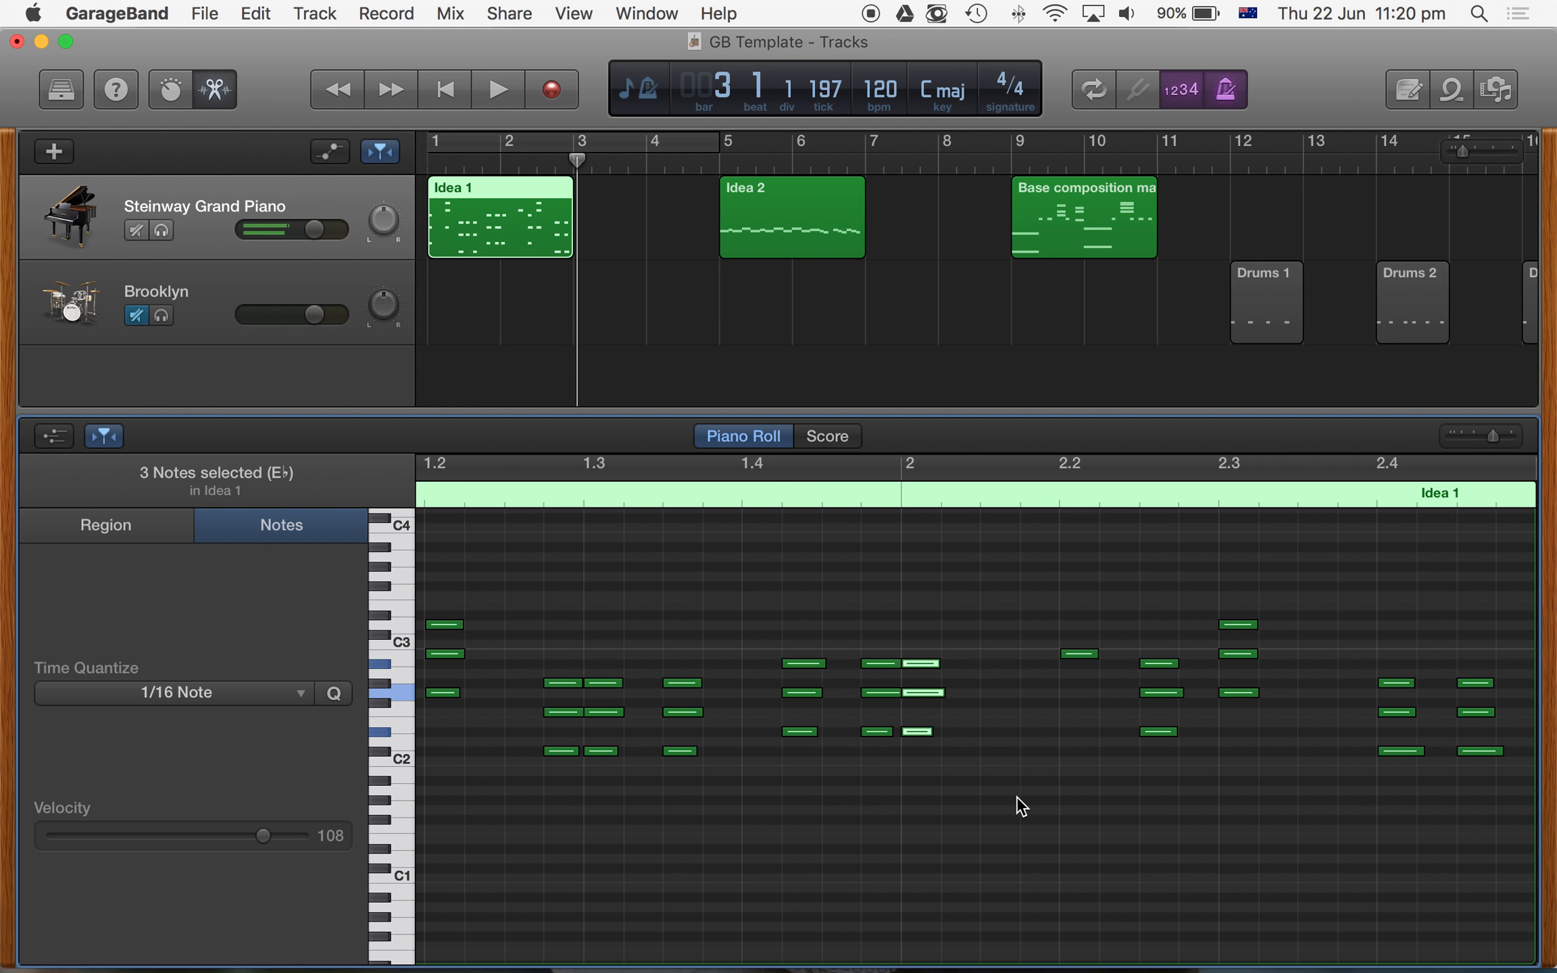
# - Move the single note at beat 2.2 of Idea 1 one sixteenth note earlier, keeping its pitch
pyautogui.hscroll(-3, 1017, 795)
pyautogui.hscroll(5, 1020, 794)
pyautogui.hscroll(2, 1020, 794)
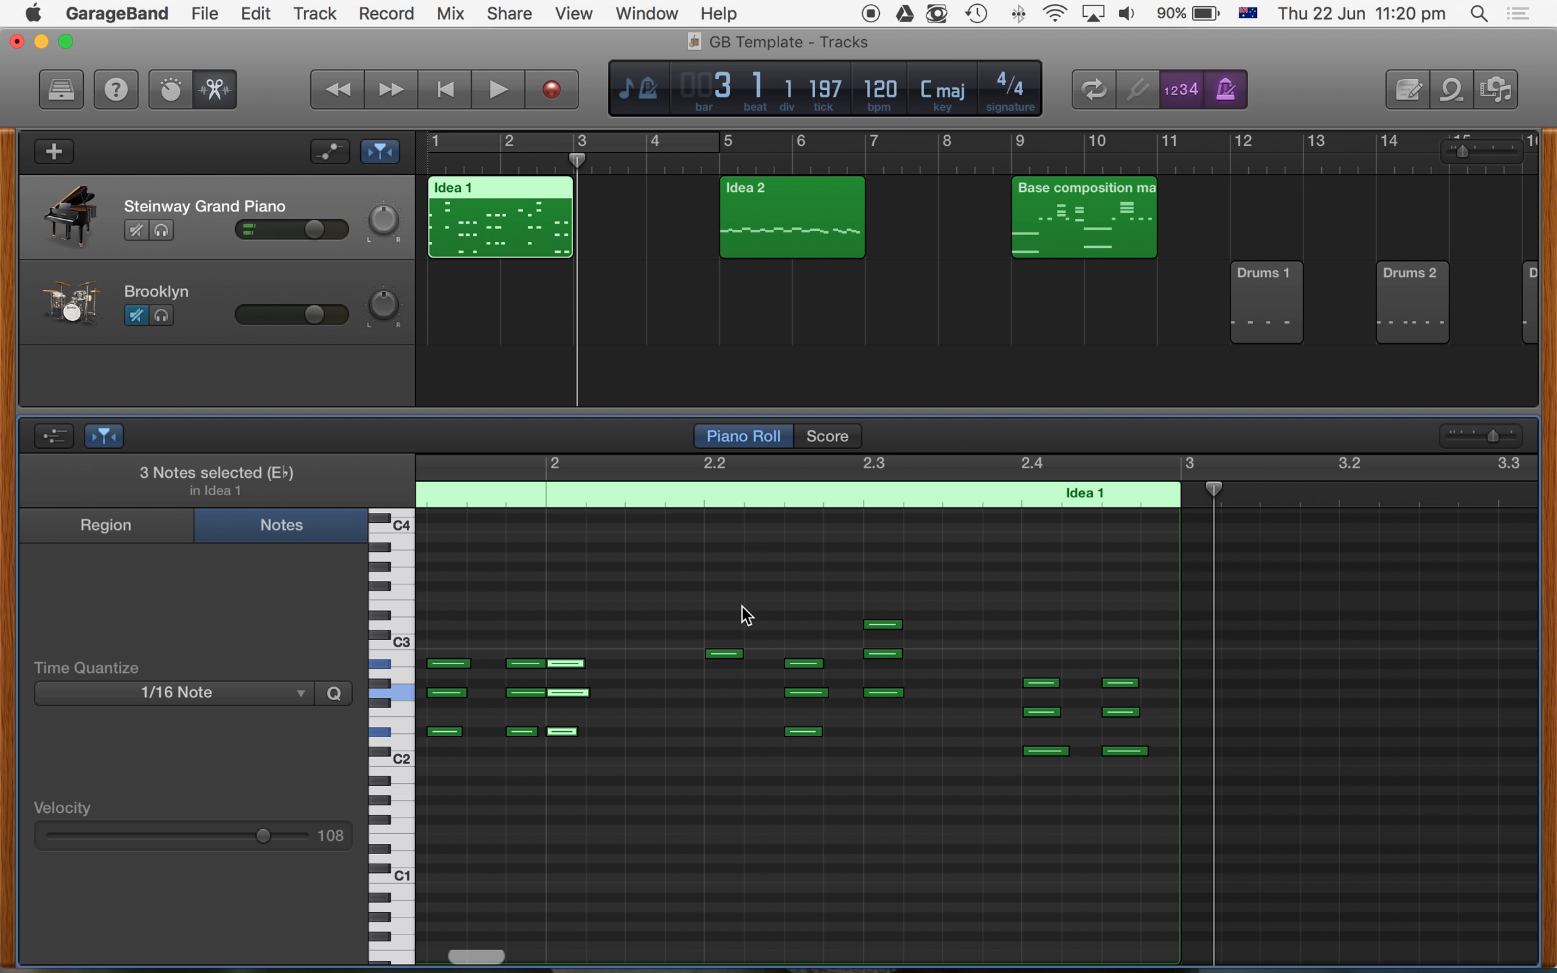
pyautogui.moveTo(729, 658); pyautogui.dragTo(691, 656)
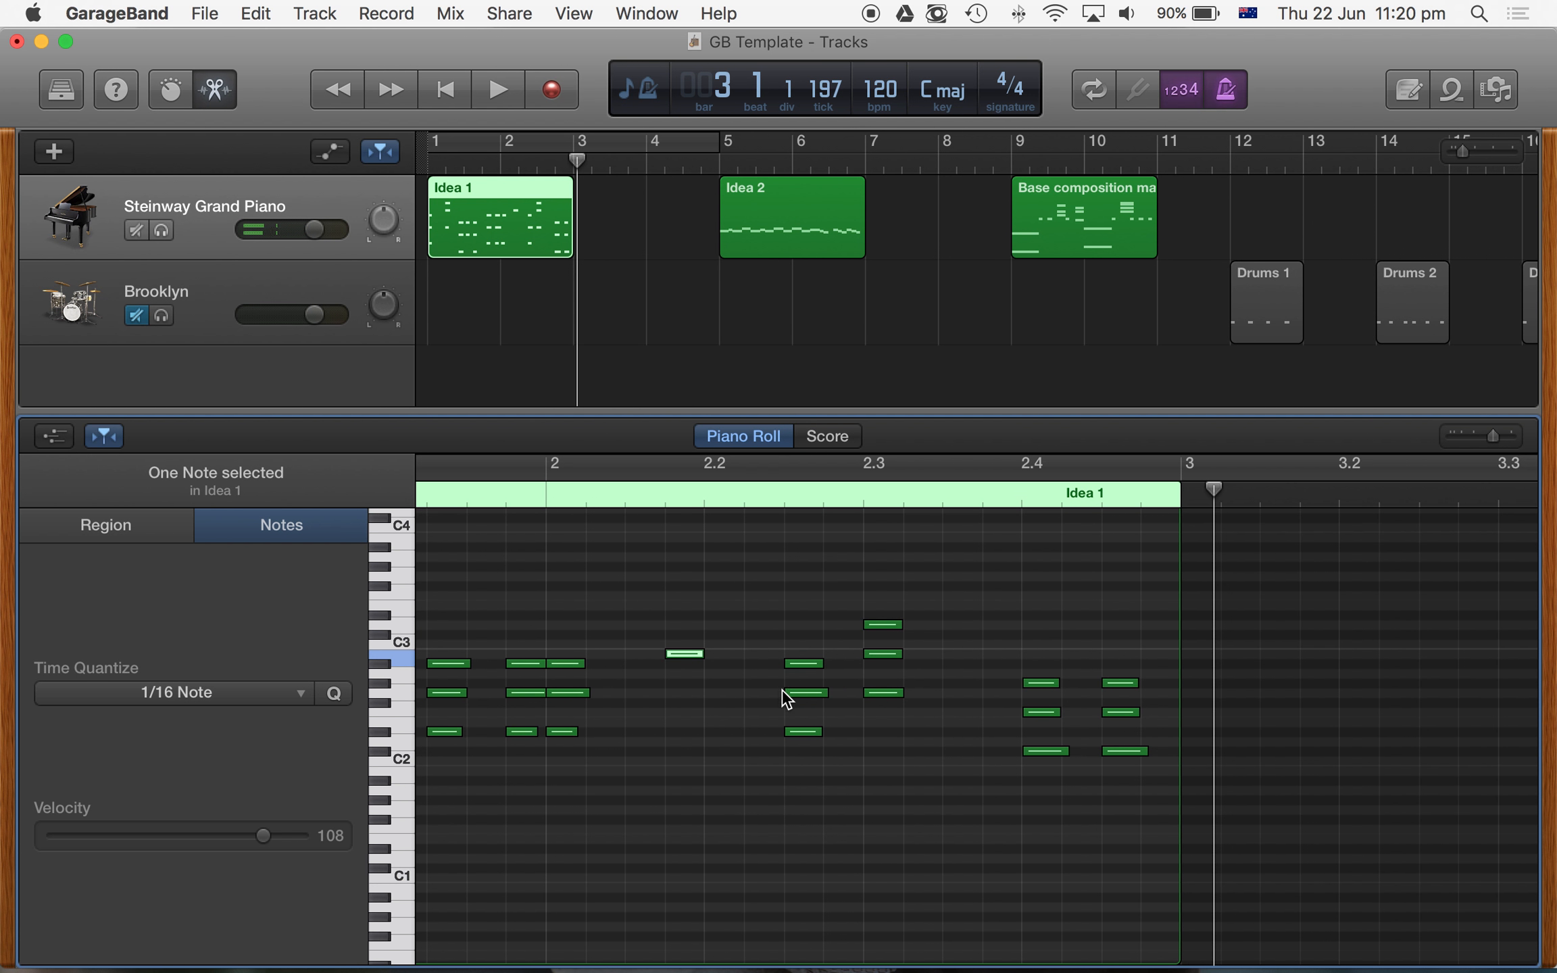
# - Duplicate the three-note chord at beat 2.3, placing the copy one sixteenth note after the original
pyautogui.hscroll(4, 785, 696)
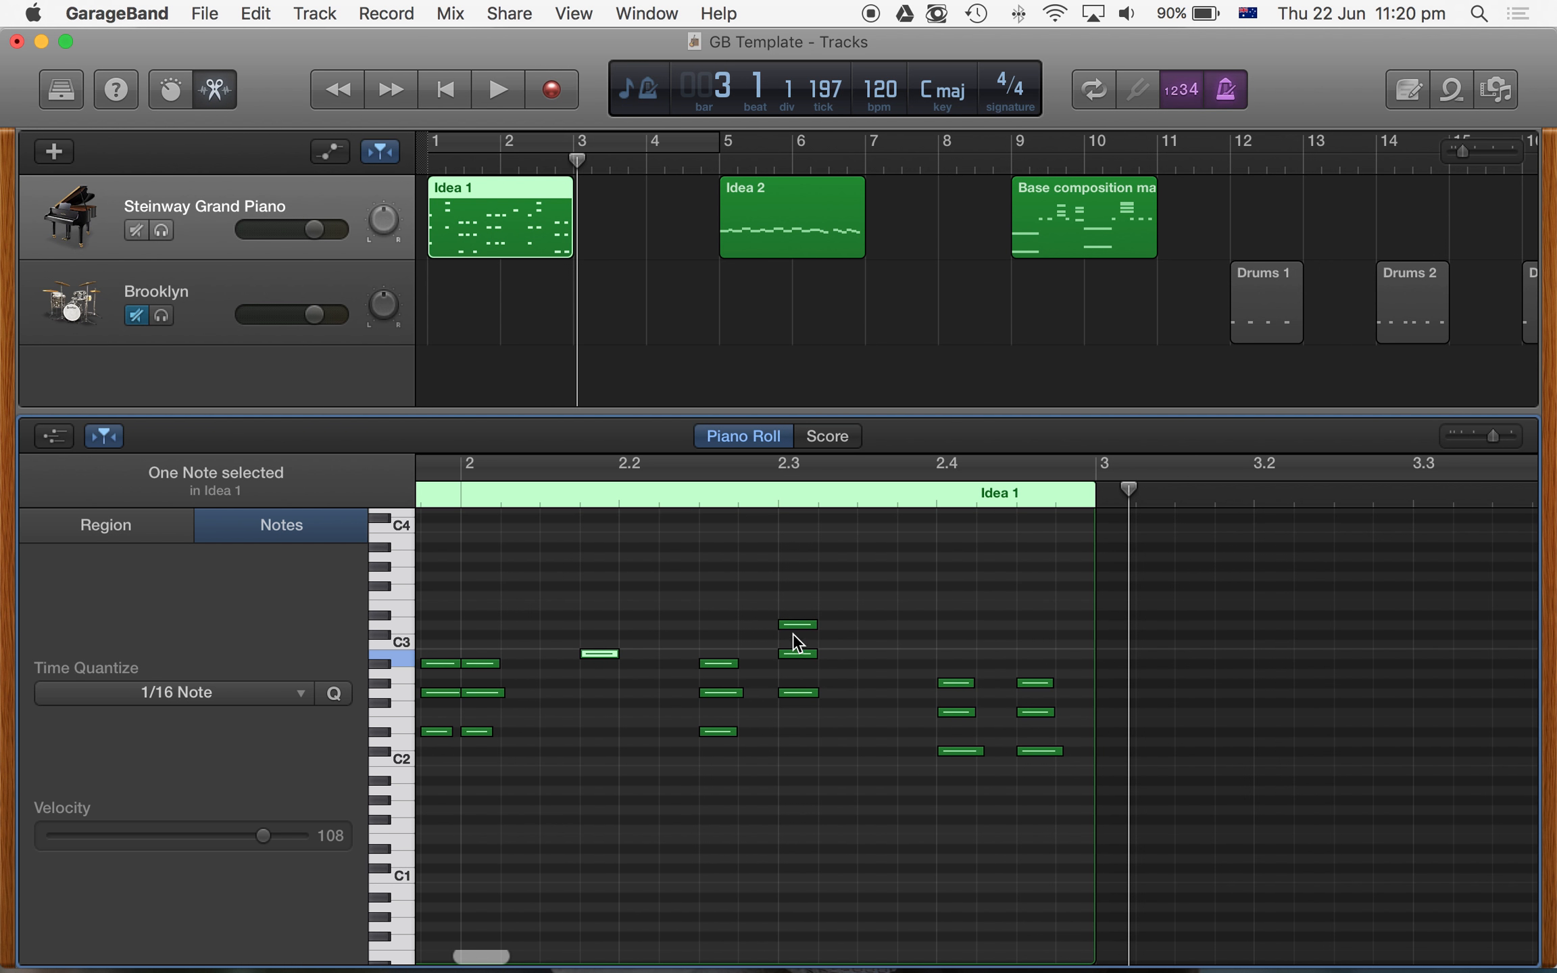
pyautogui.moveTo(794, 615); pyautogui.dragTo(804, 725)
pyautogui.moveTo(796, 624); pyautogui.dragTo(845, 625)
# - Move the final two three-note chords, starting at beat 2.4, one sixteenth note later and deselect them
pyautogui.moveTo(955, 667); pyautogui.dragTo(1067, 776)
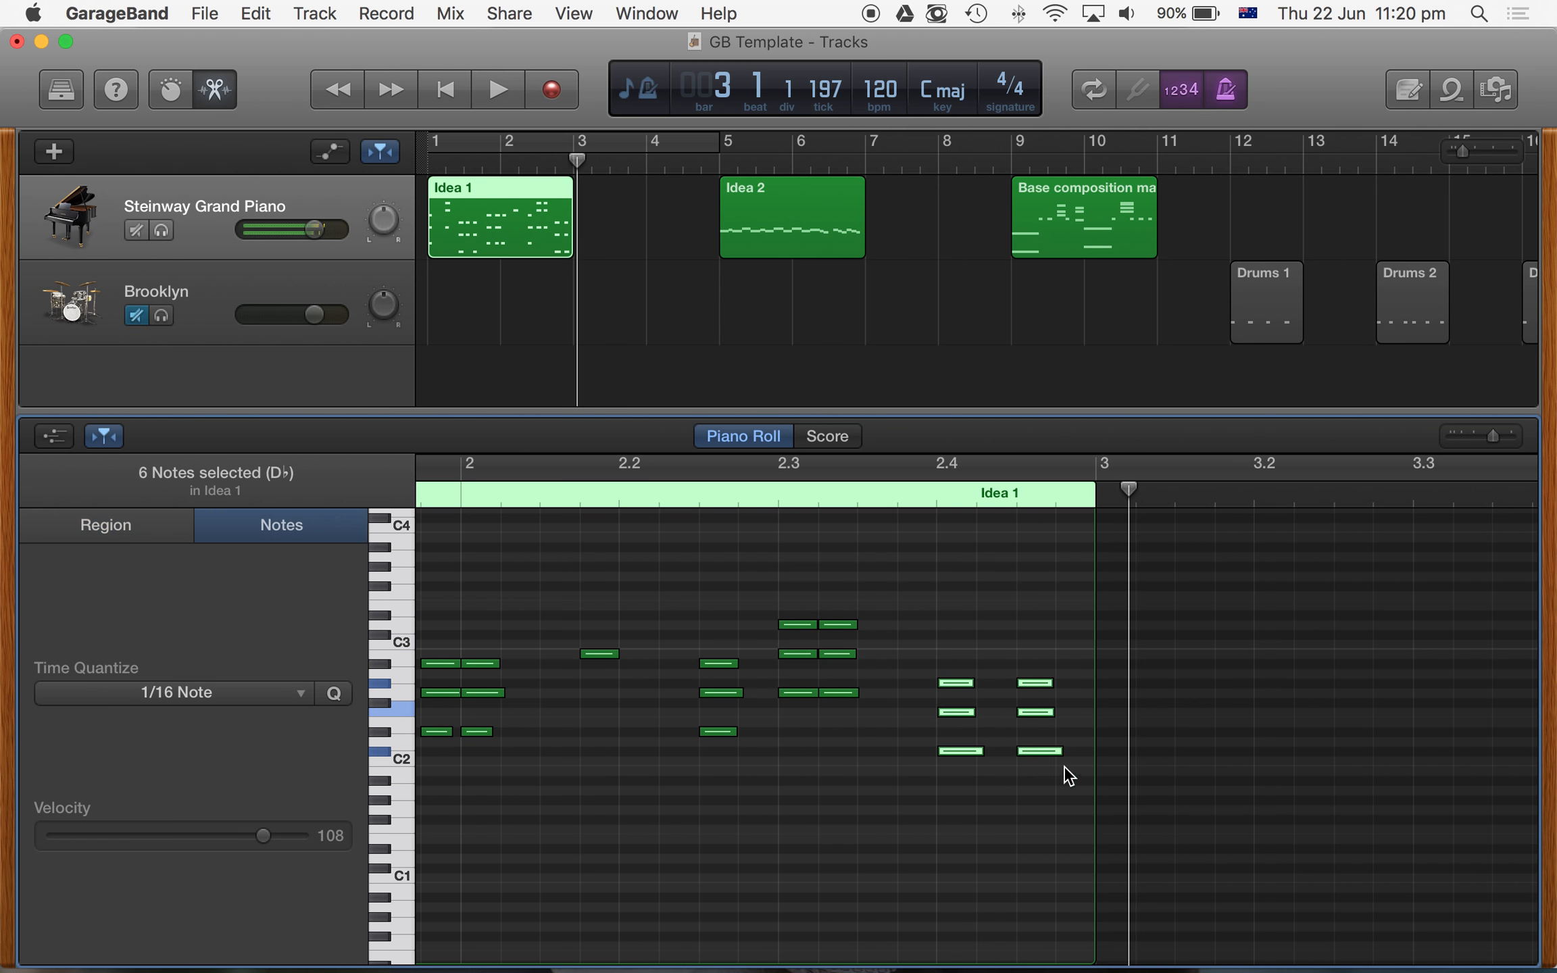
pyautogui.click(959, 681)
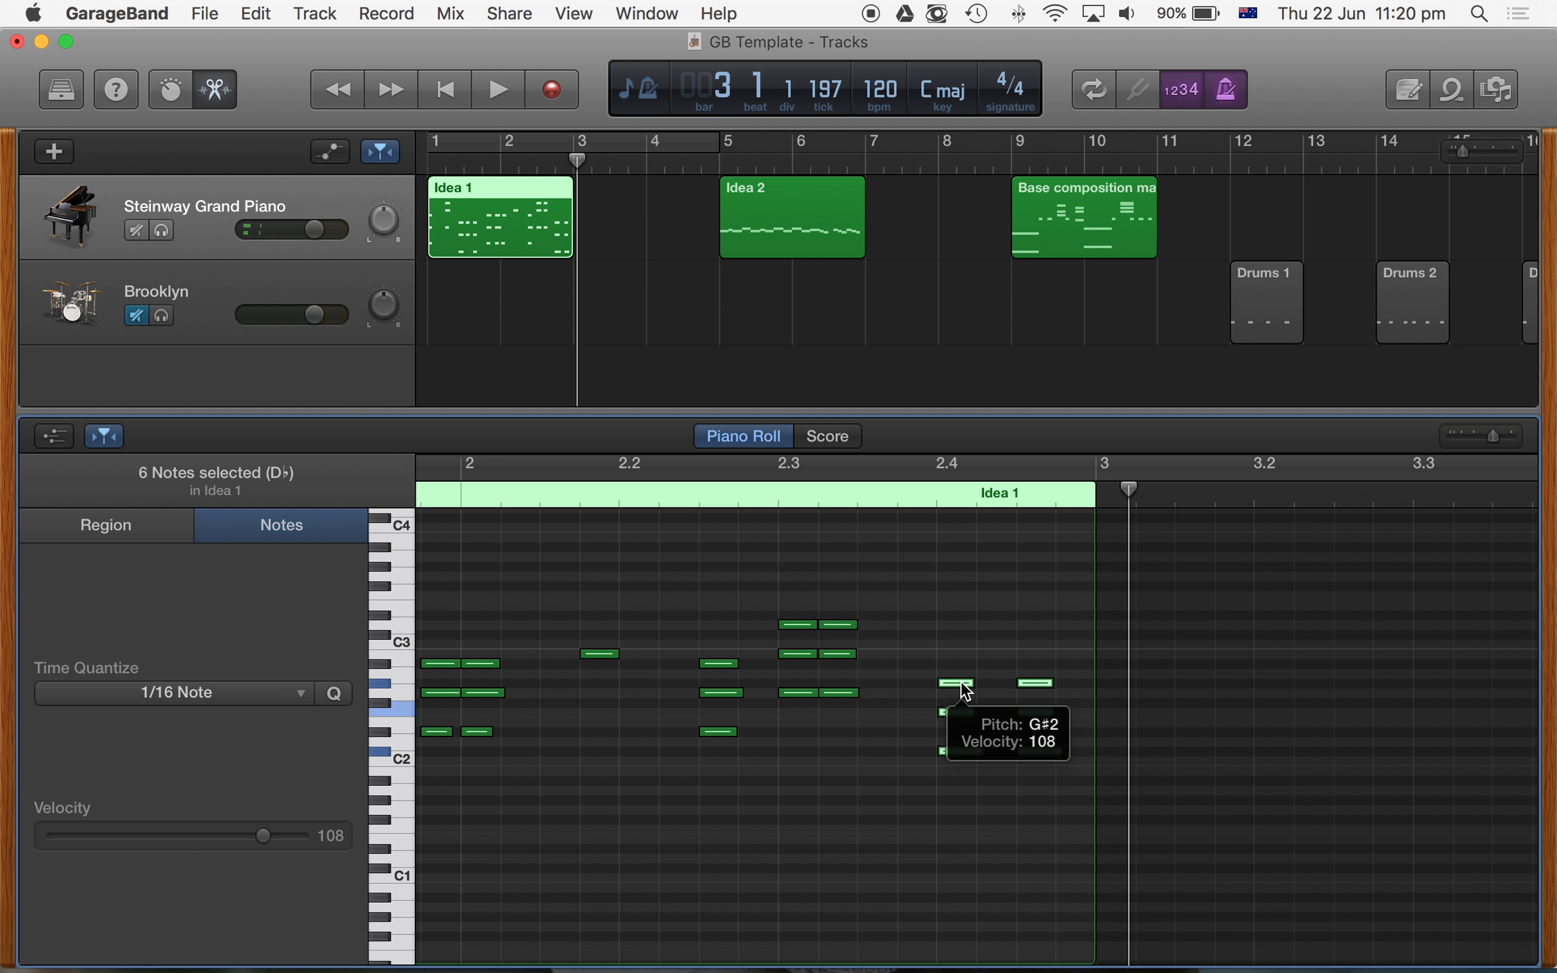
pyautogui.moveTo(965, 691); pyautogui.dragTo(1003, 685)
pyautogui.click(671, 769)
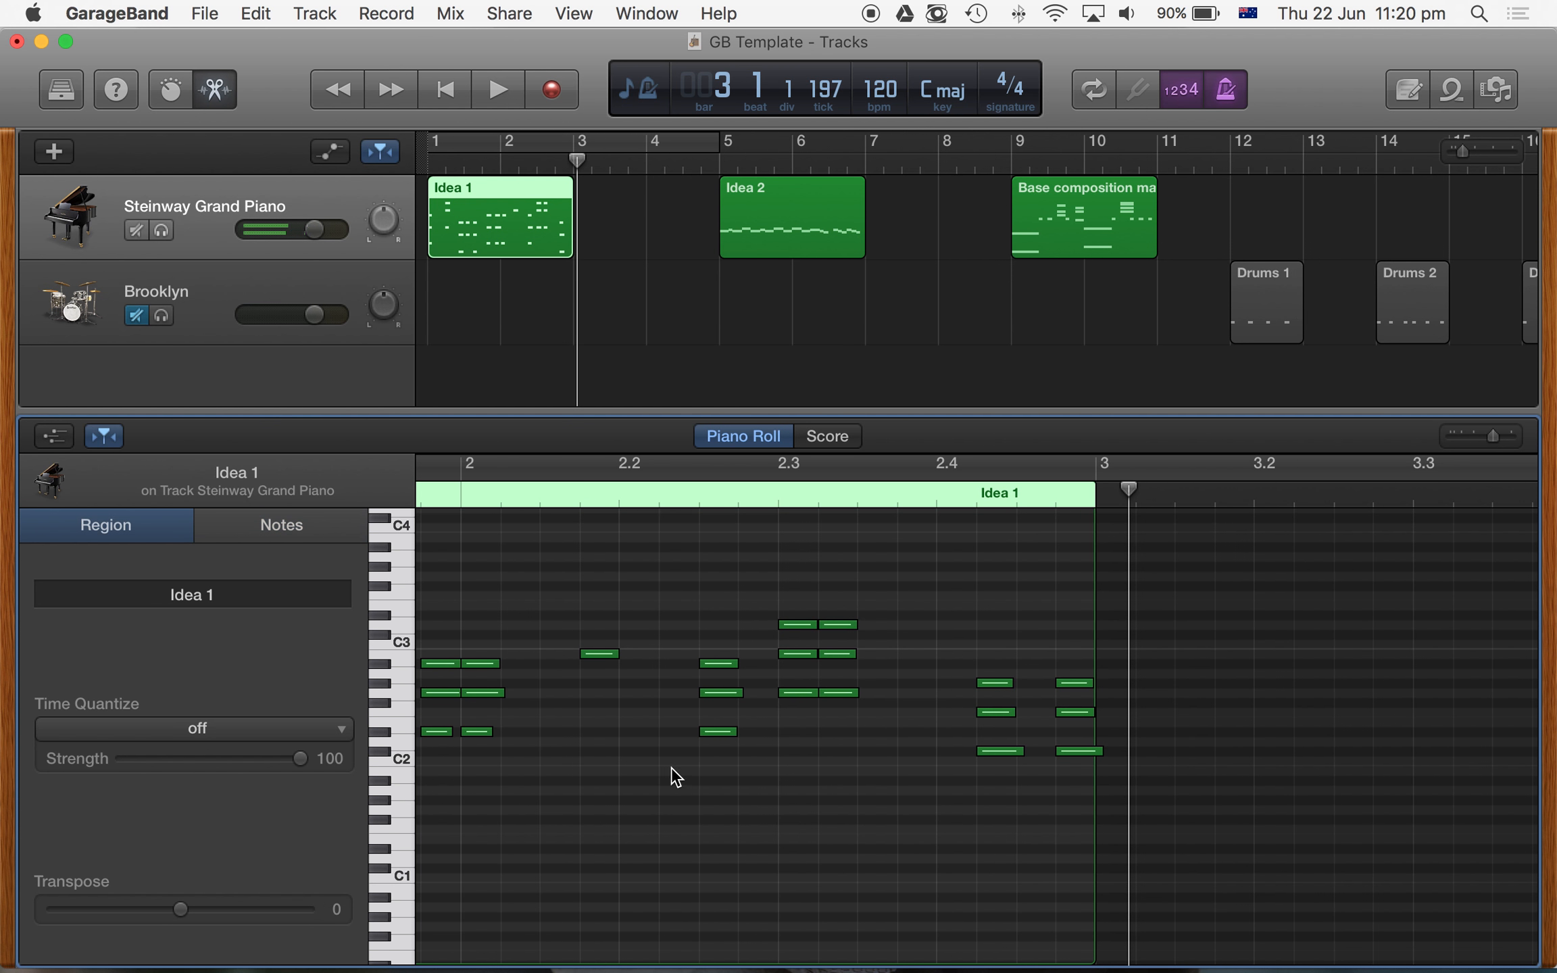
# - Return the playhead to the start of bar 1 with the beginning of Idea 1 in view
pyautogui.hscroll(-5, 682, 776)
pyautogui.hscroll(-5, 689, 777)
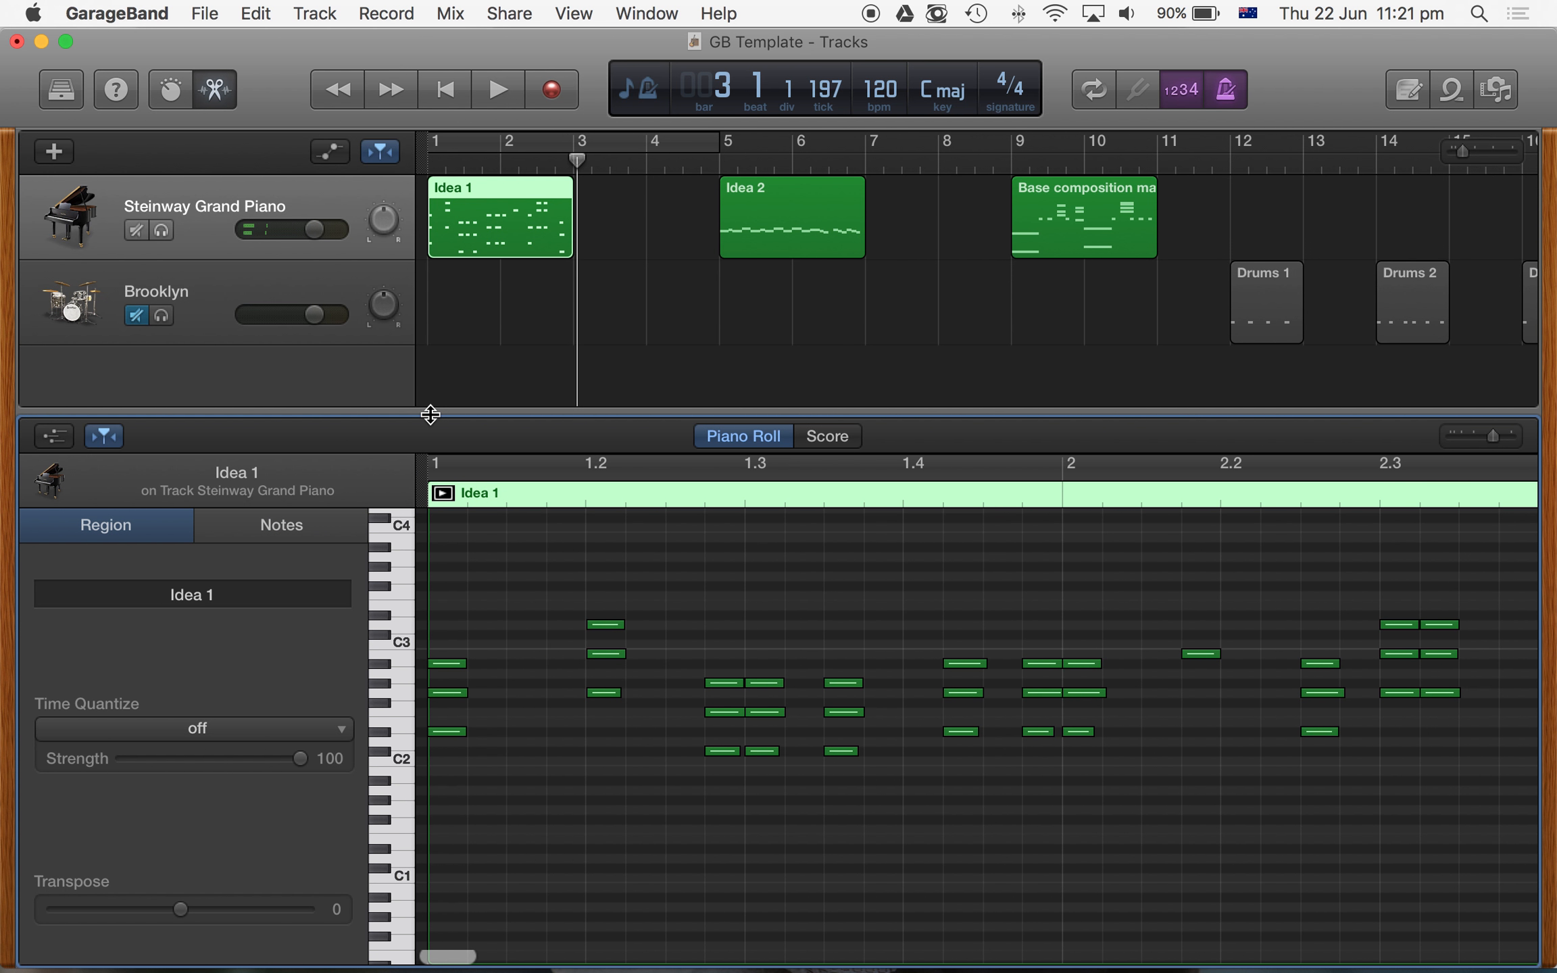
pyautogui.click(428, 162)
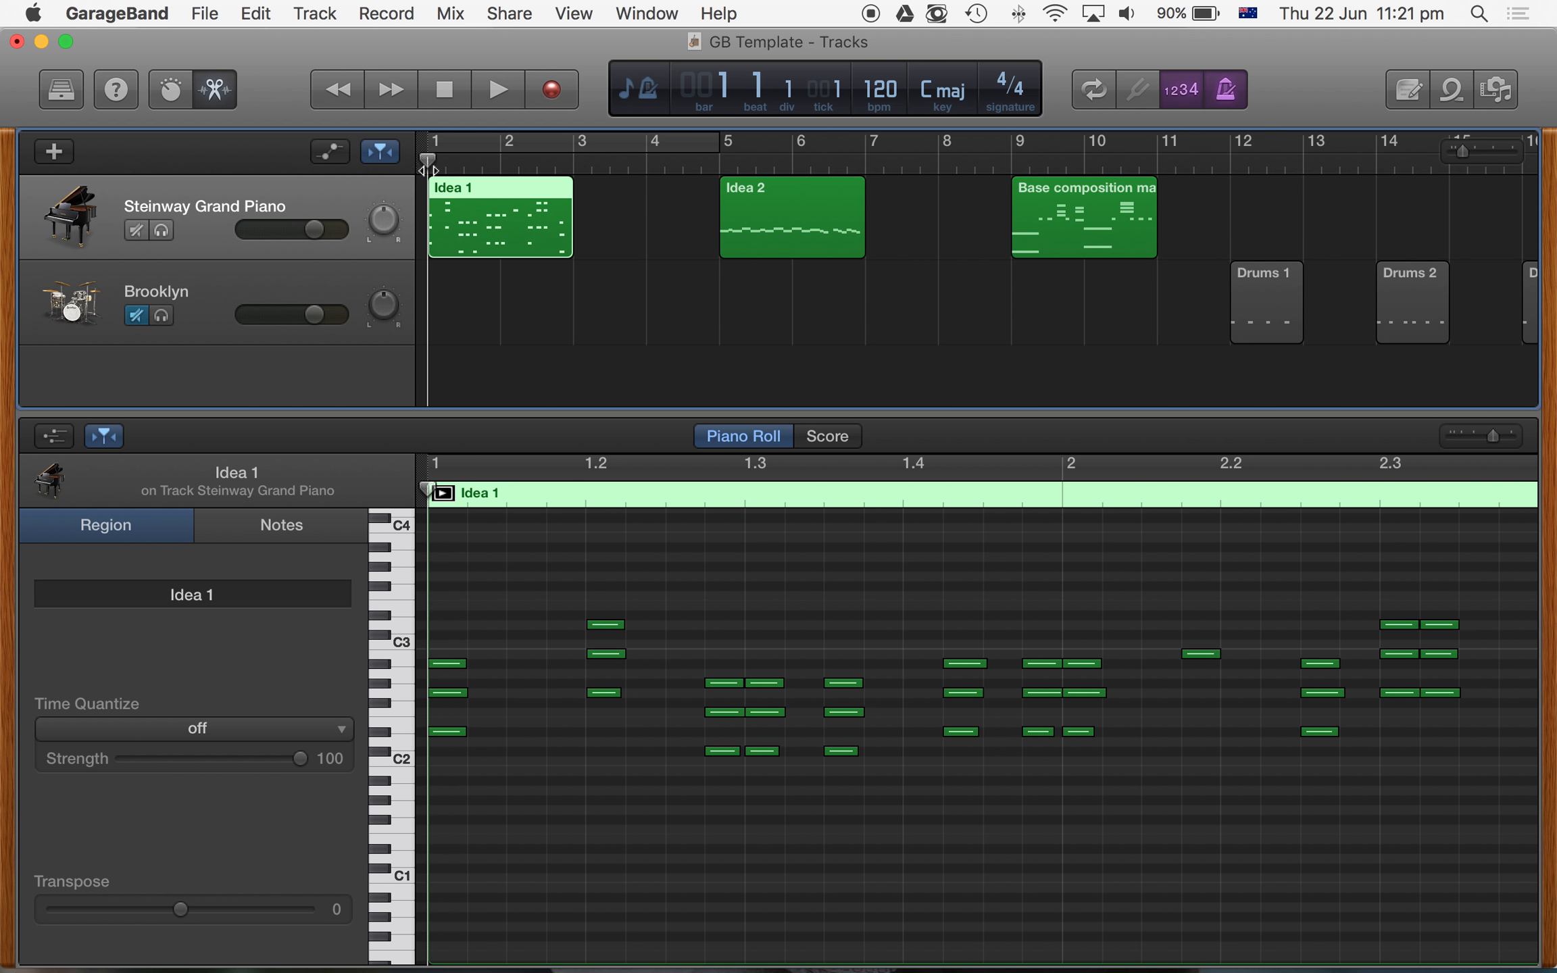
# - Play back Idea 1 from bar 1, and trim its final lowest note to end exactly at bar 3
pyautogui.press('space')
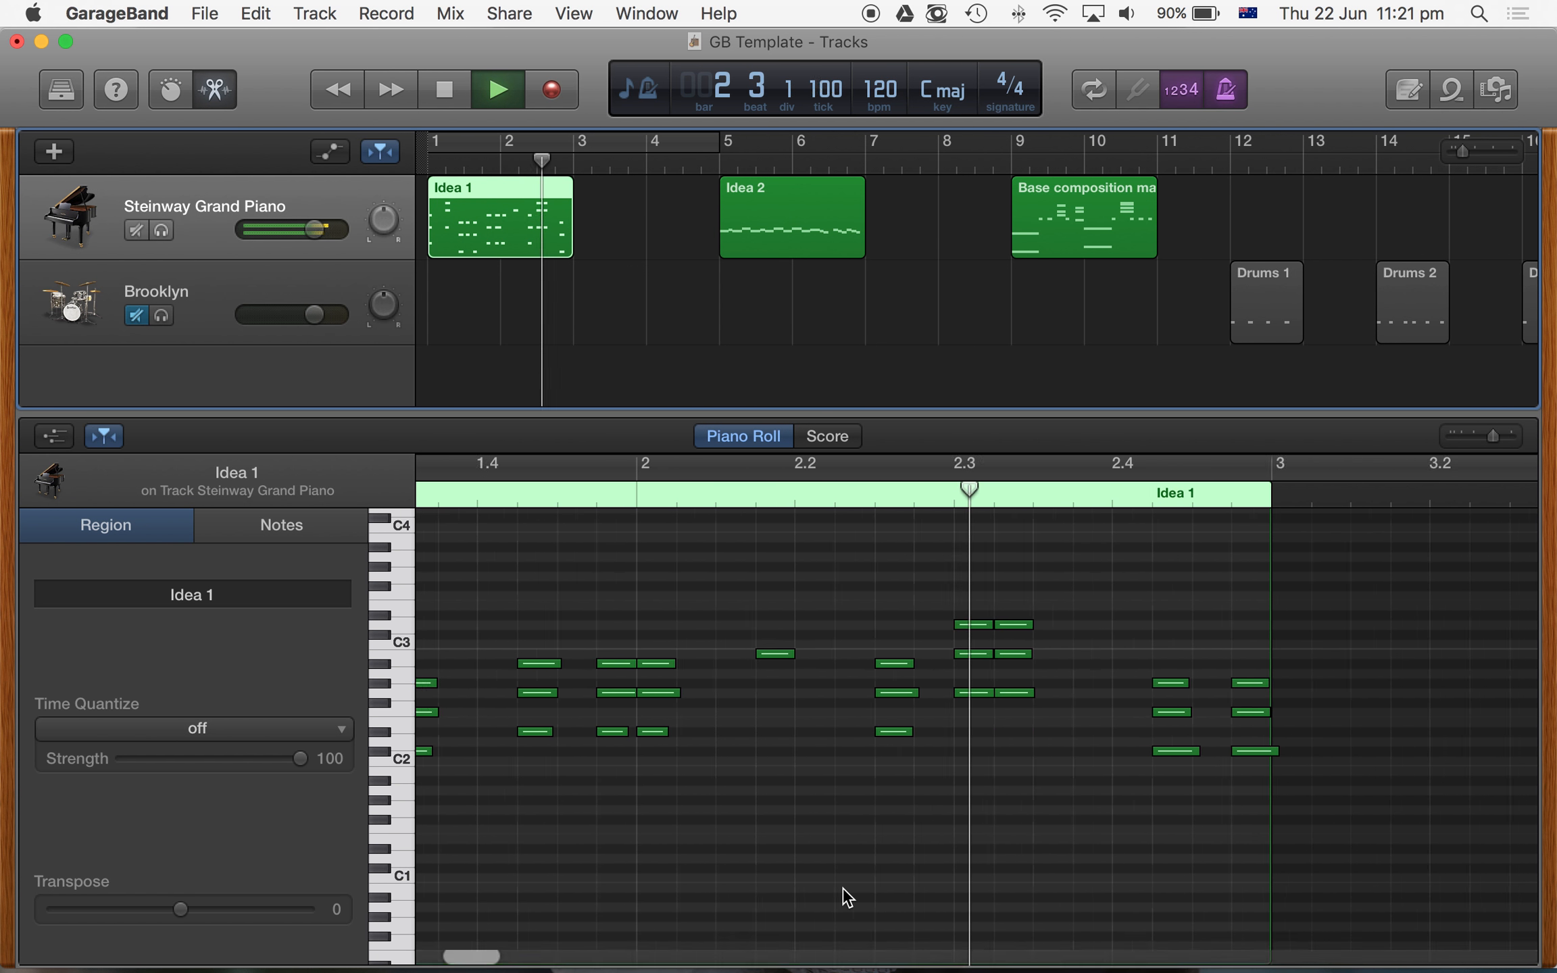
pyautogui.press('space')
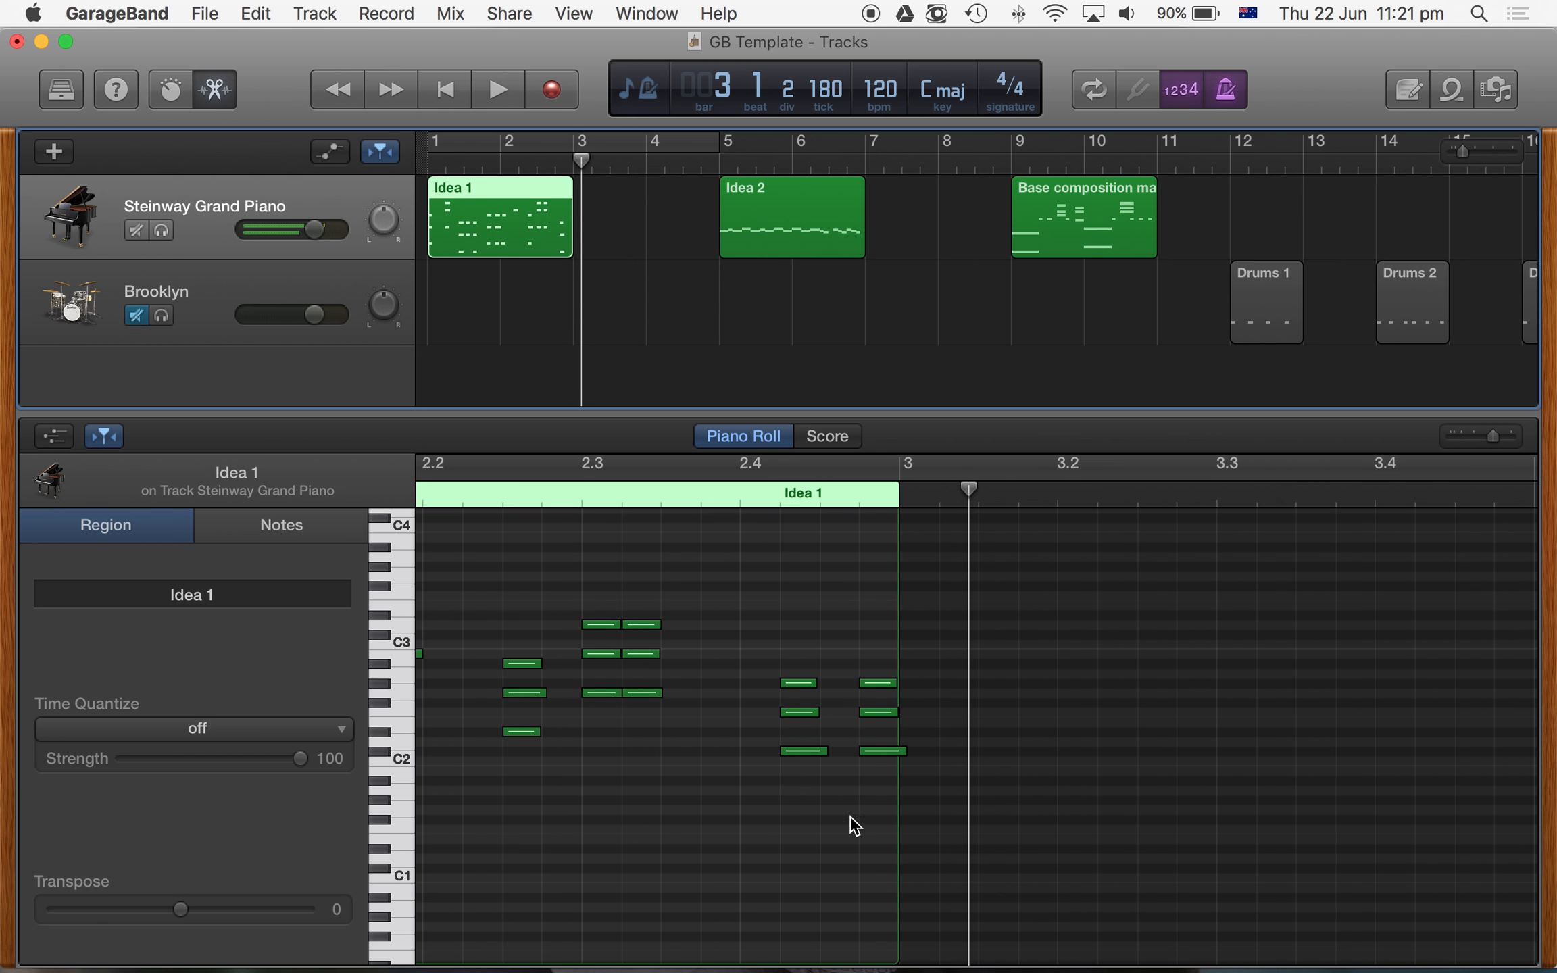
pyautogui.moveTo(901, 756); pyautogui.dragTo(897, 752)
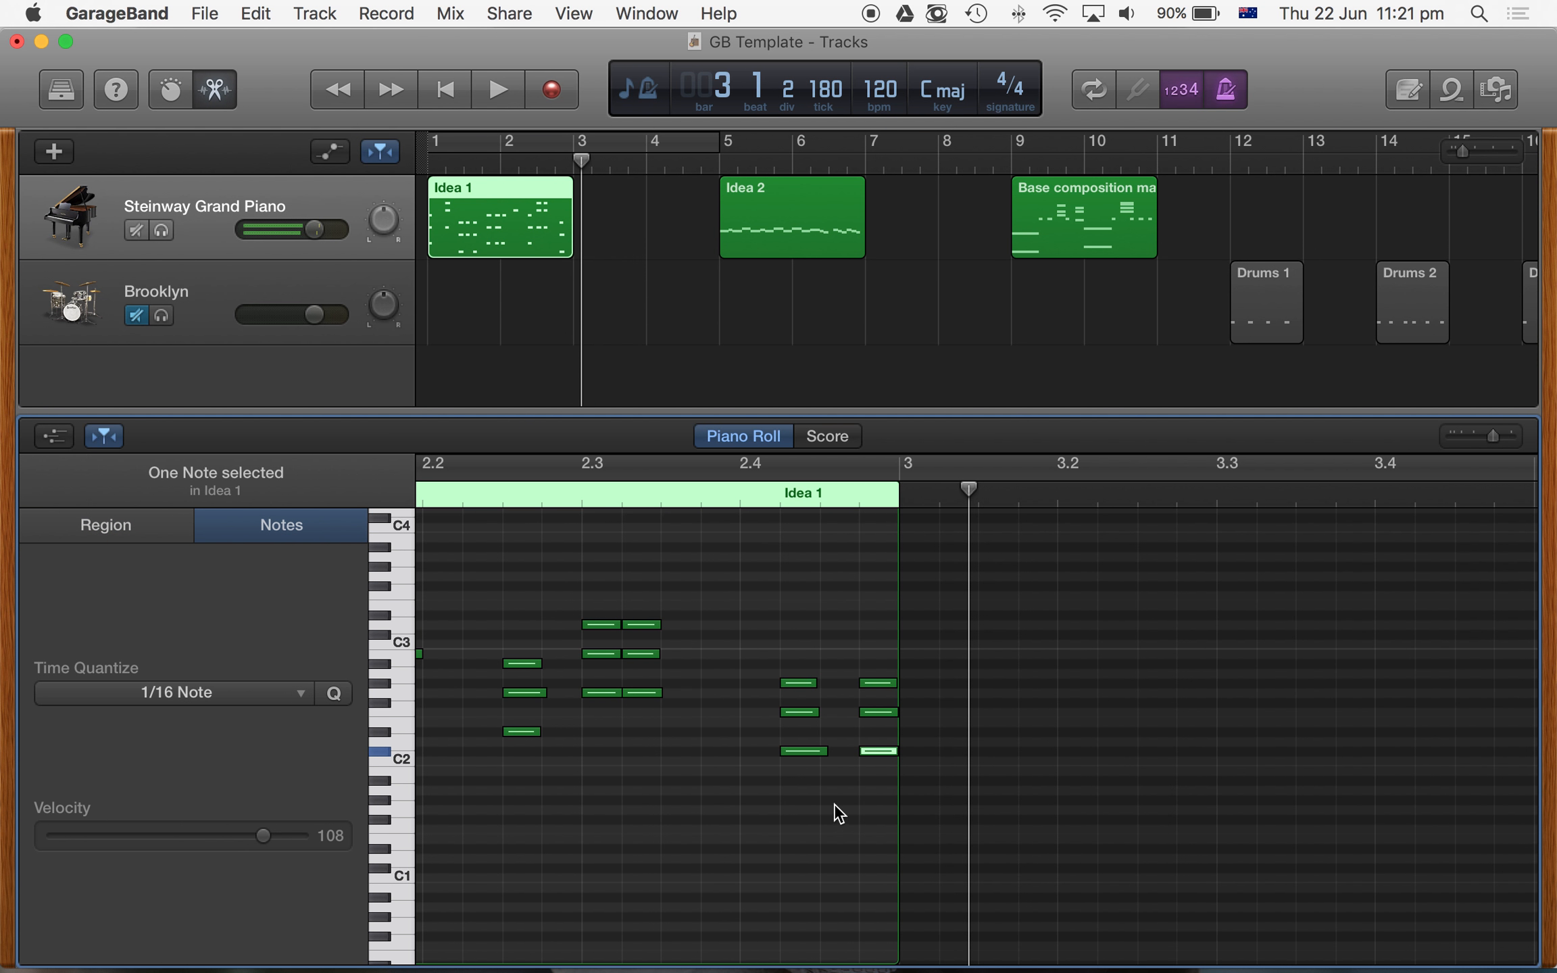
pyautogui.click(756, 615)
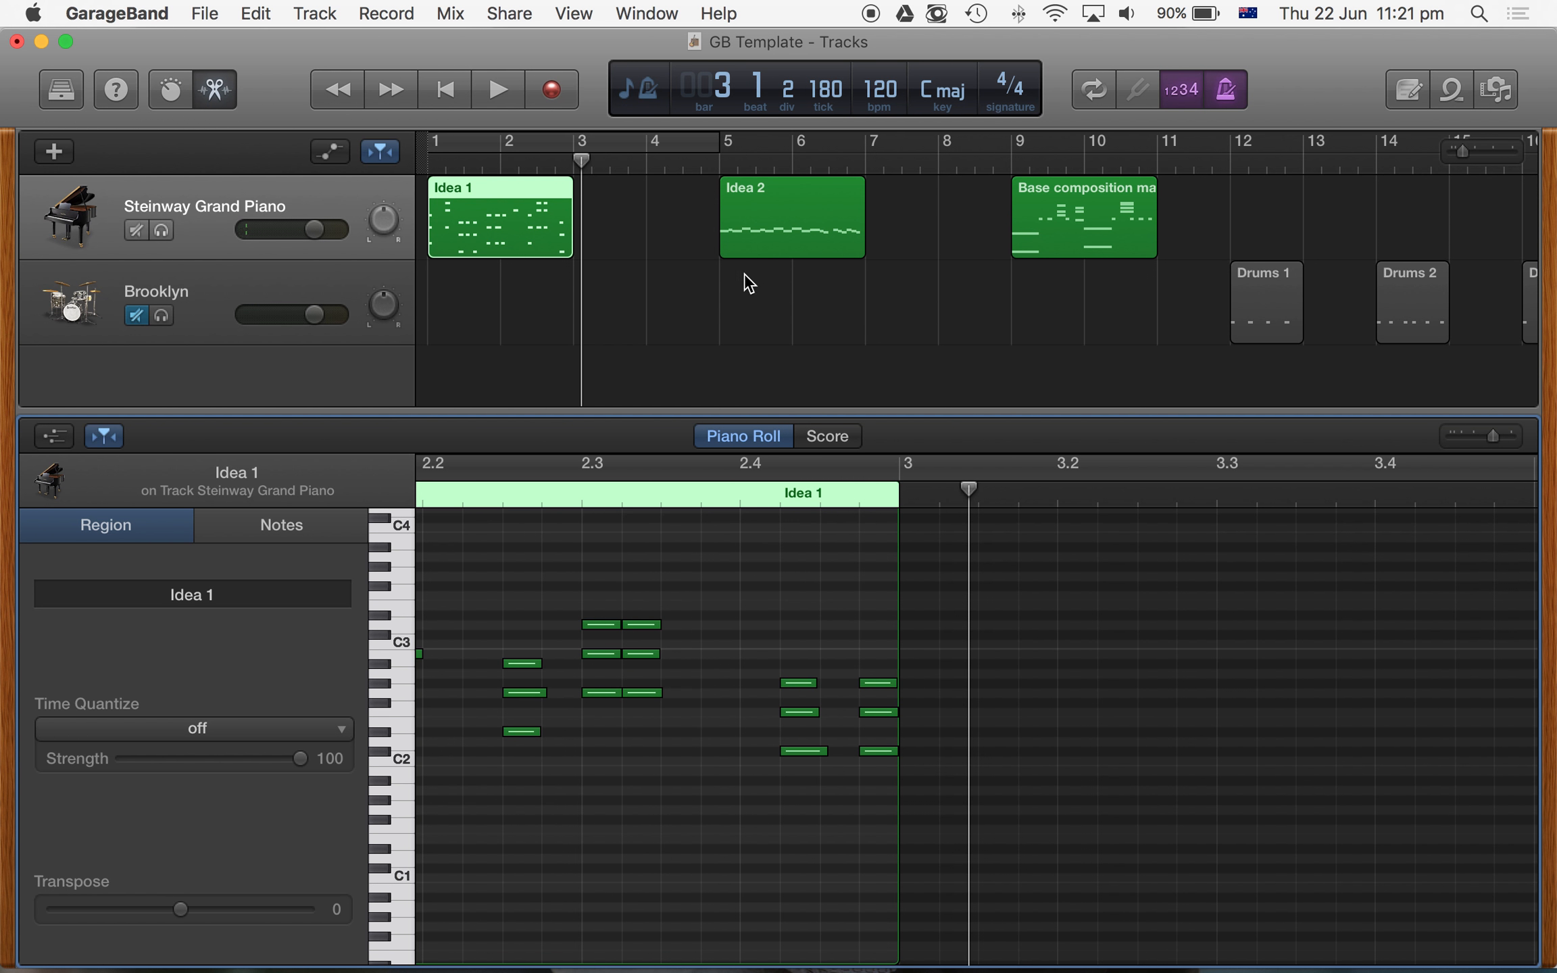
# - Move the playhead to bar 5 and select the Idea 2 region
pyautogui.hscroll(1, 731, 238)
pyautogui.click(716, 162)
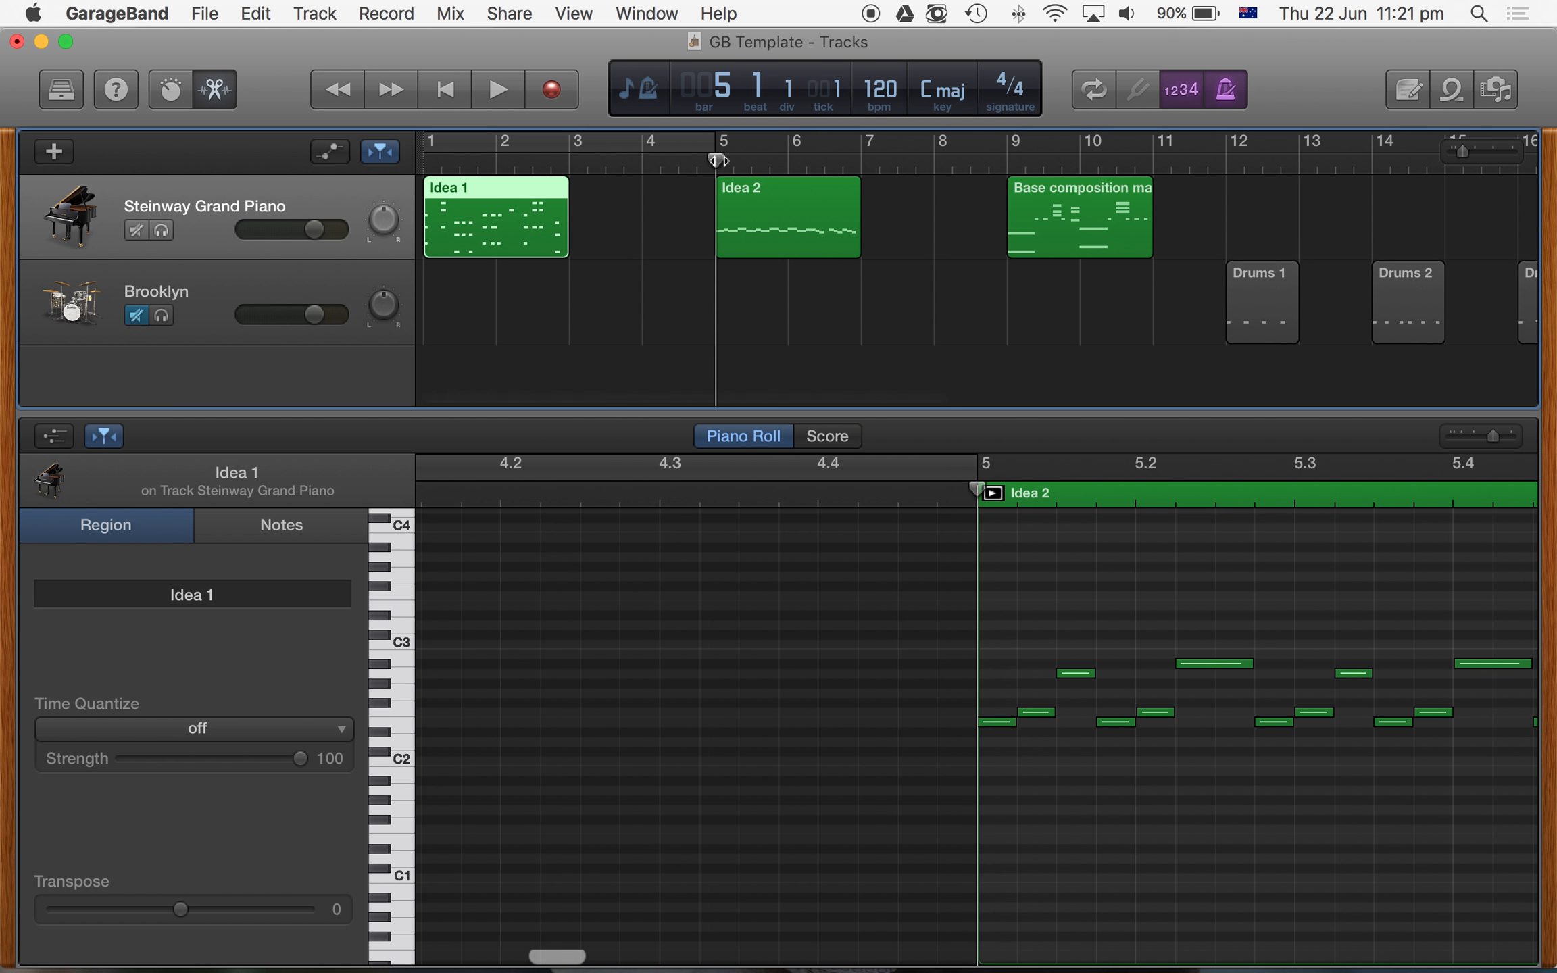
pyautogui.click(764, 202)
pyautogui.hscroll(1, 1010, 243)
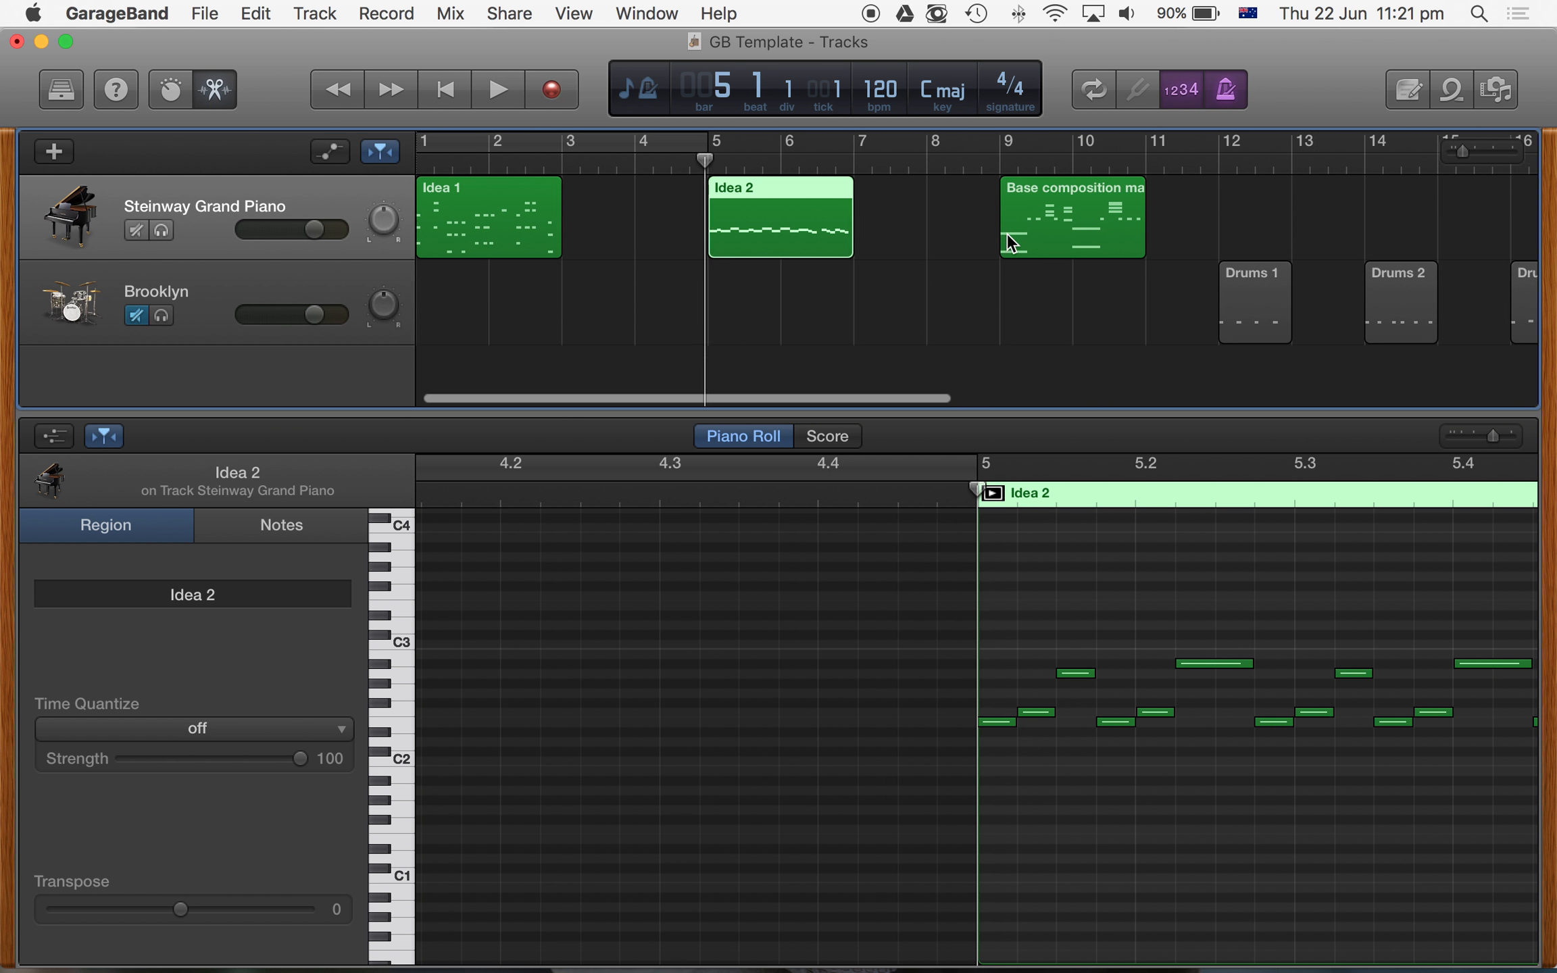
# - Play back the Base composition material region from bar 9 through to its end
pyautogui.click(991, 160)
pyautogui.hscroll(5, 936, 291)
pyautogui.hscroll(3, 939, 298)
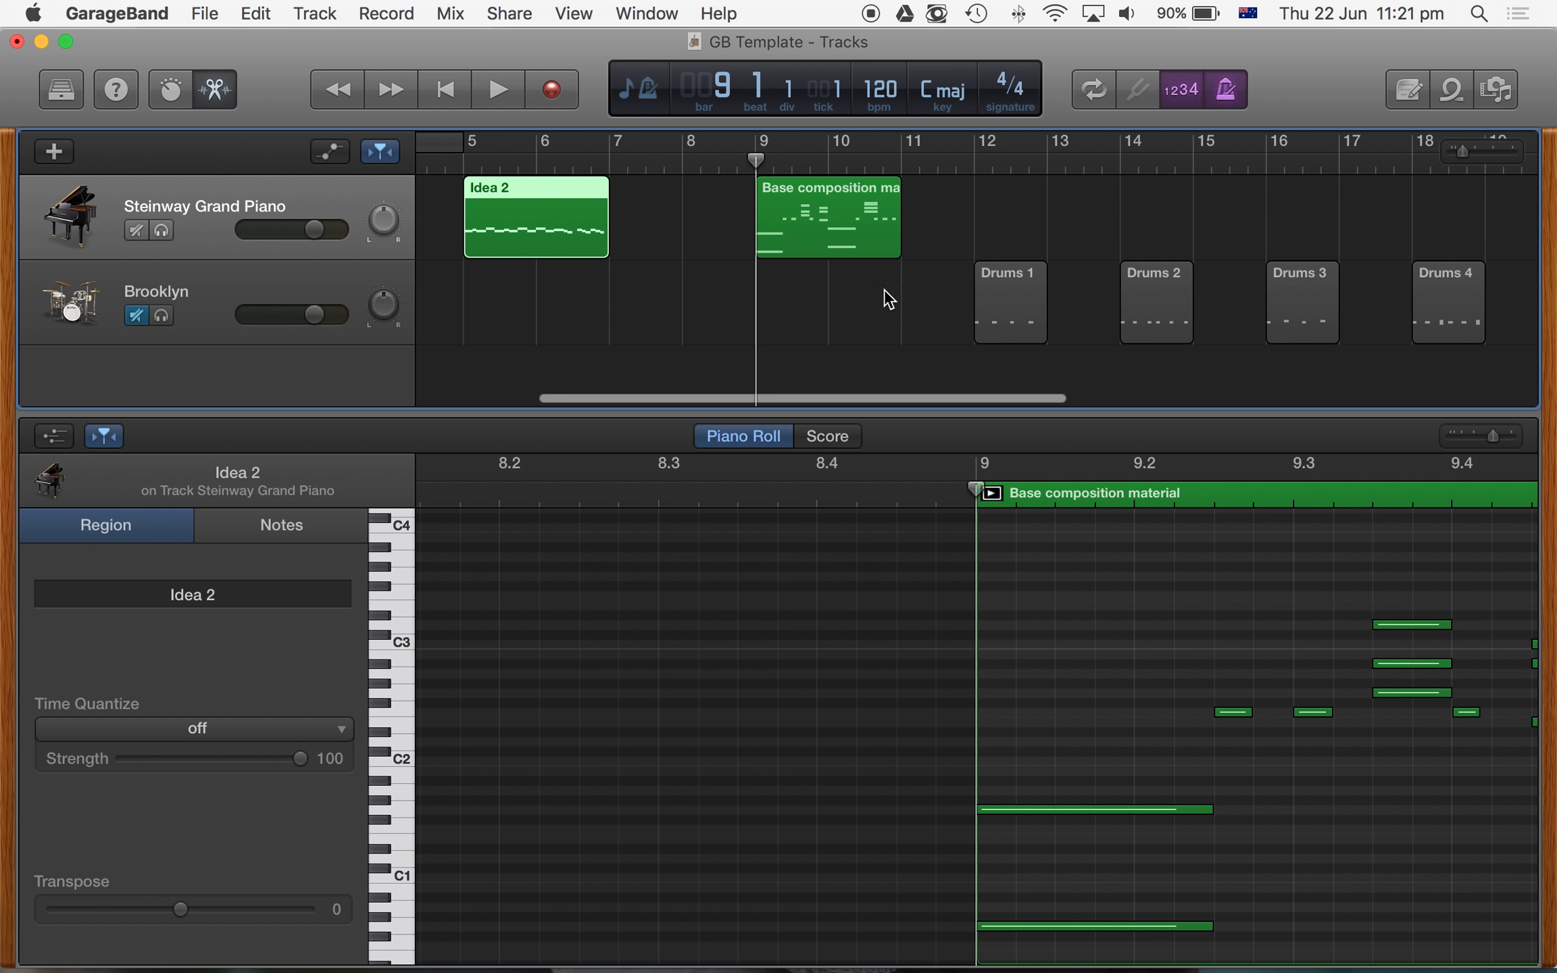
pyautogui.press('space')
pyautogui.hscroll(-1, 842, 315)
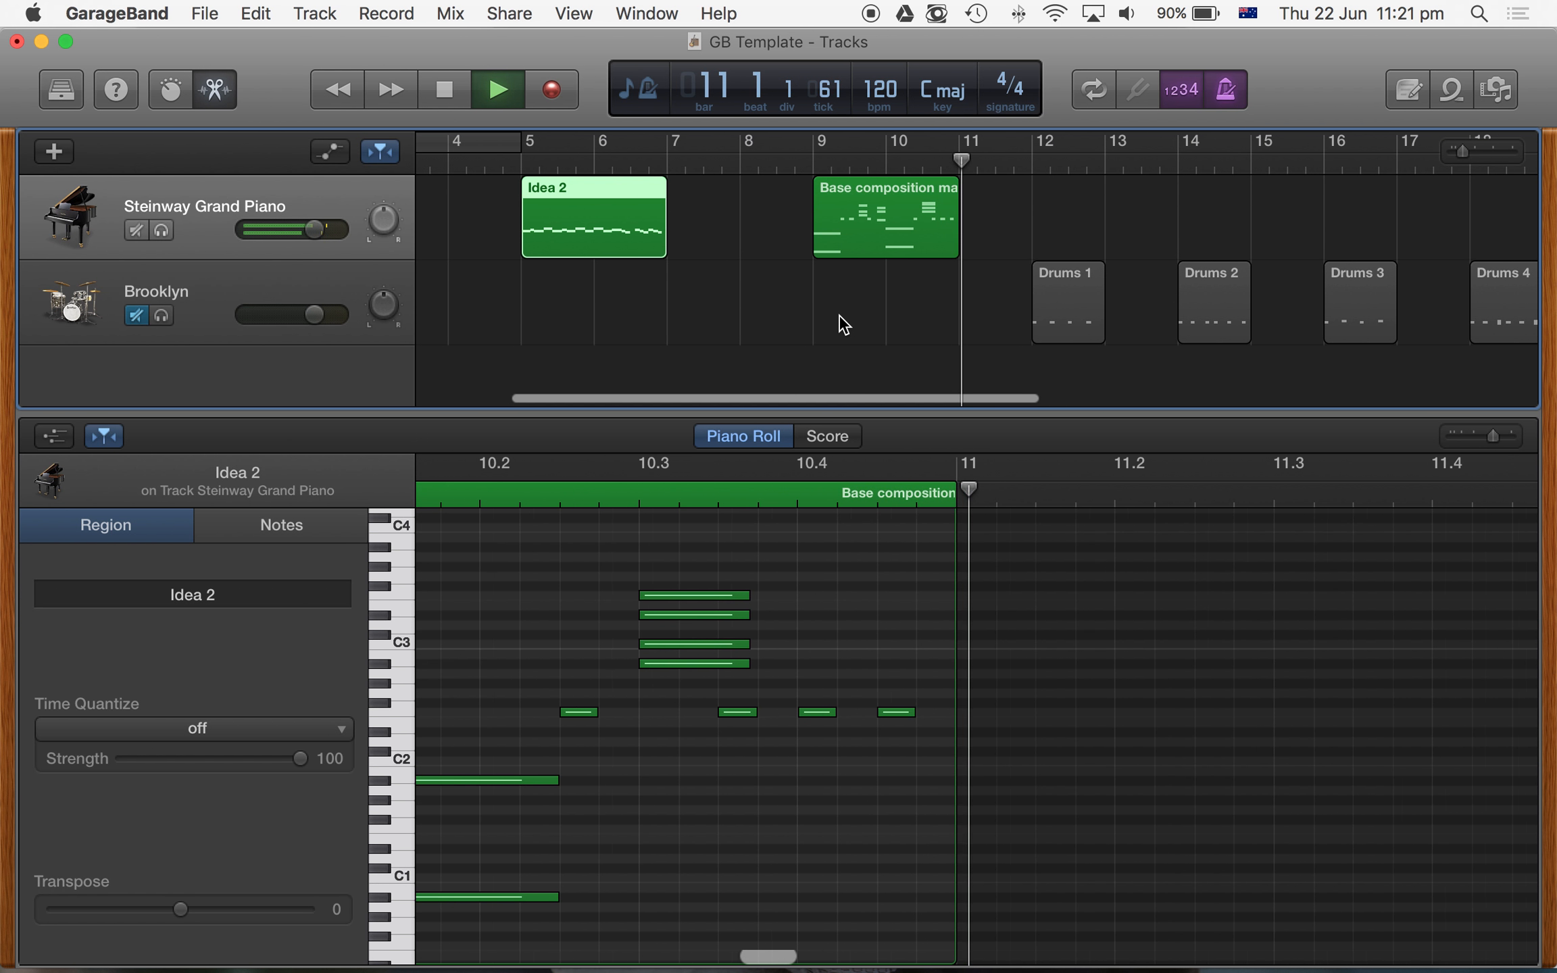
pyautogui.press('space')
# - In Base composition material, move the first single F2 note after the long opening notes one sixteenth note later
pyautogui.hscroll(-10, 680, 564)
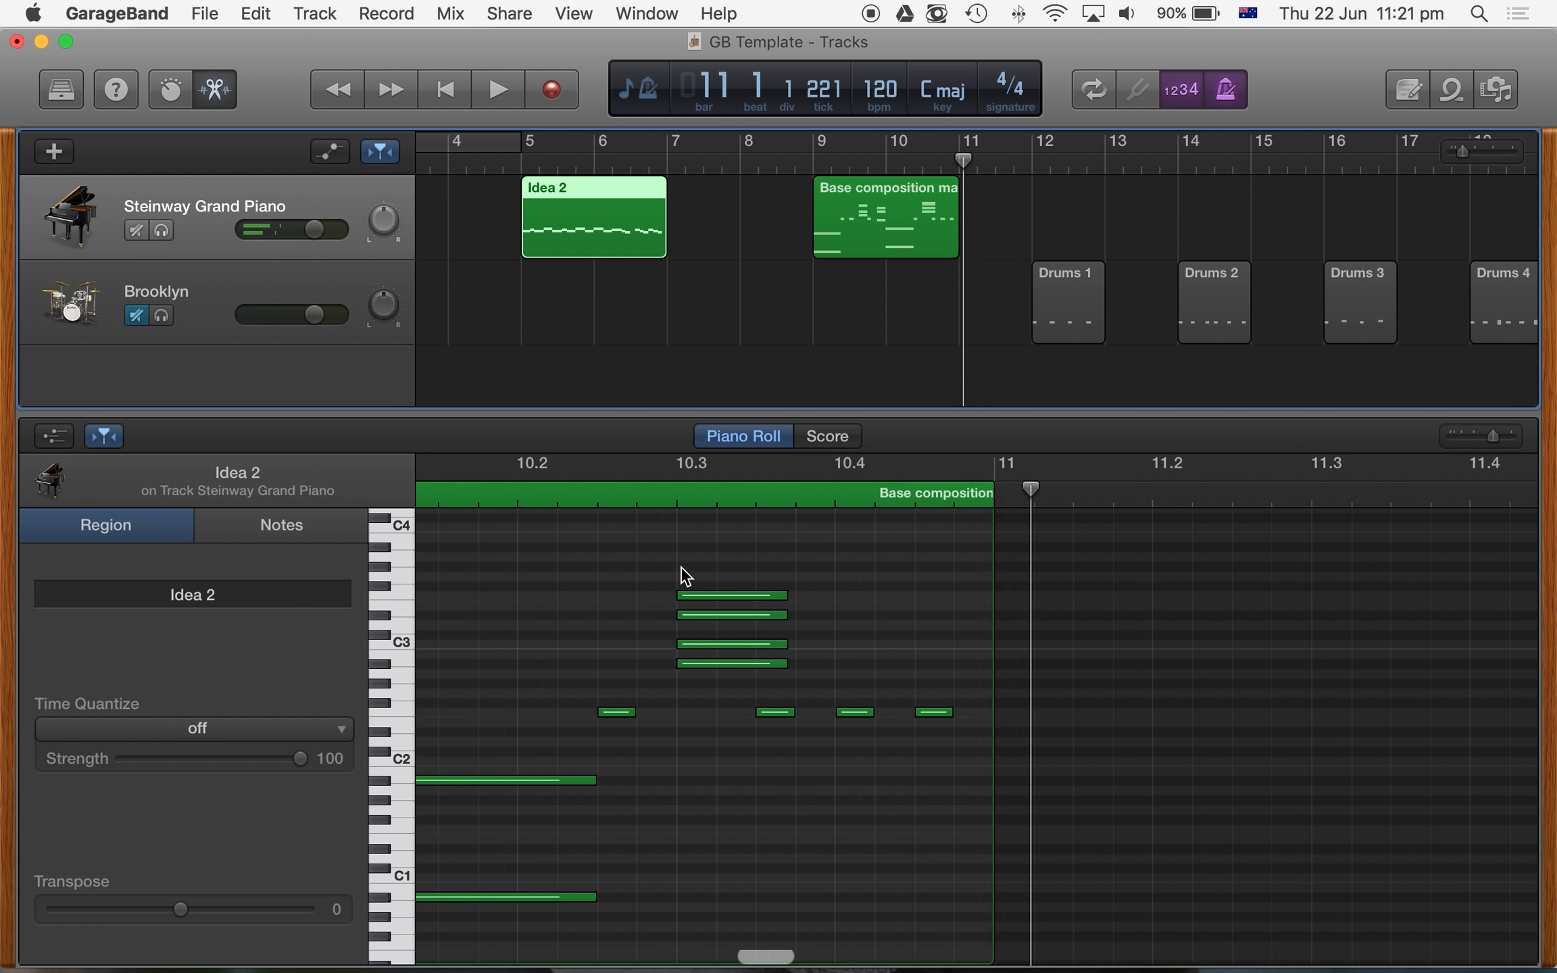
pyautogui.hscroll(3, 684, 568)
pyautogui.scroll(-5, 716, 581)
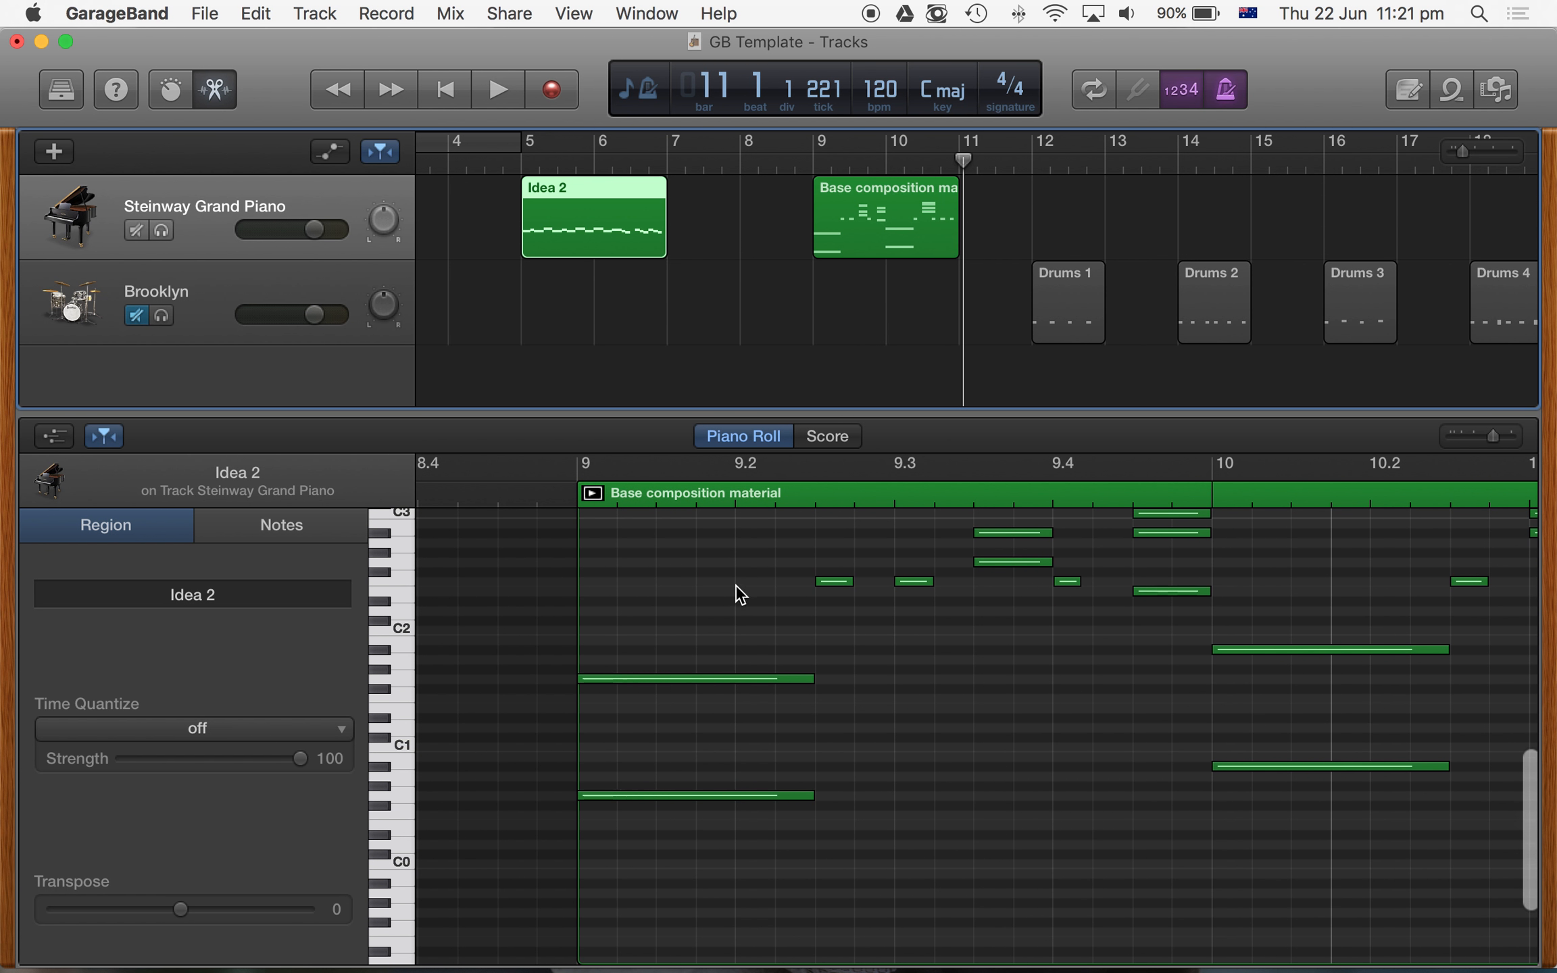
pyautogui.scroll(3, 733, 606)
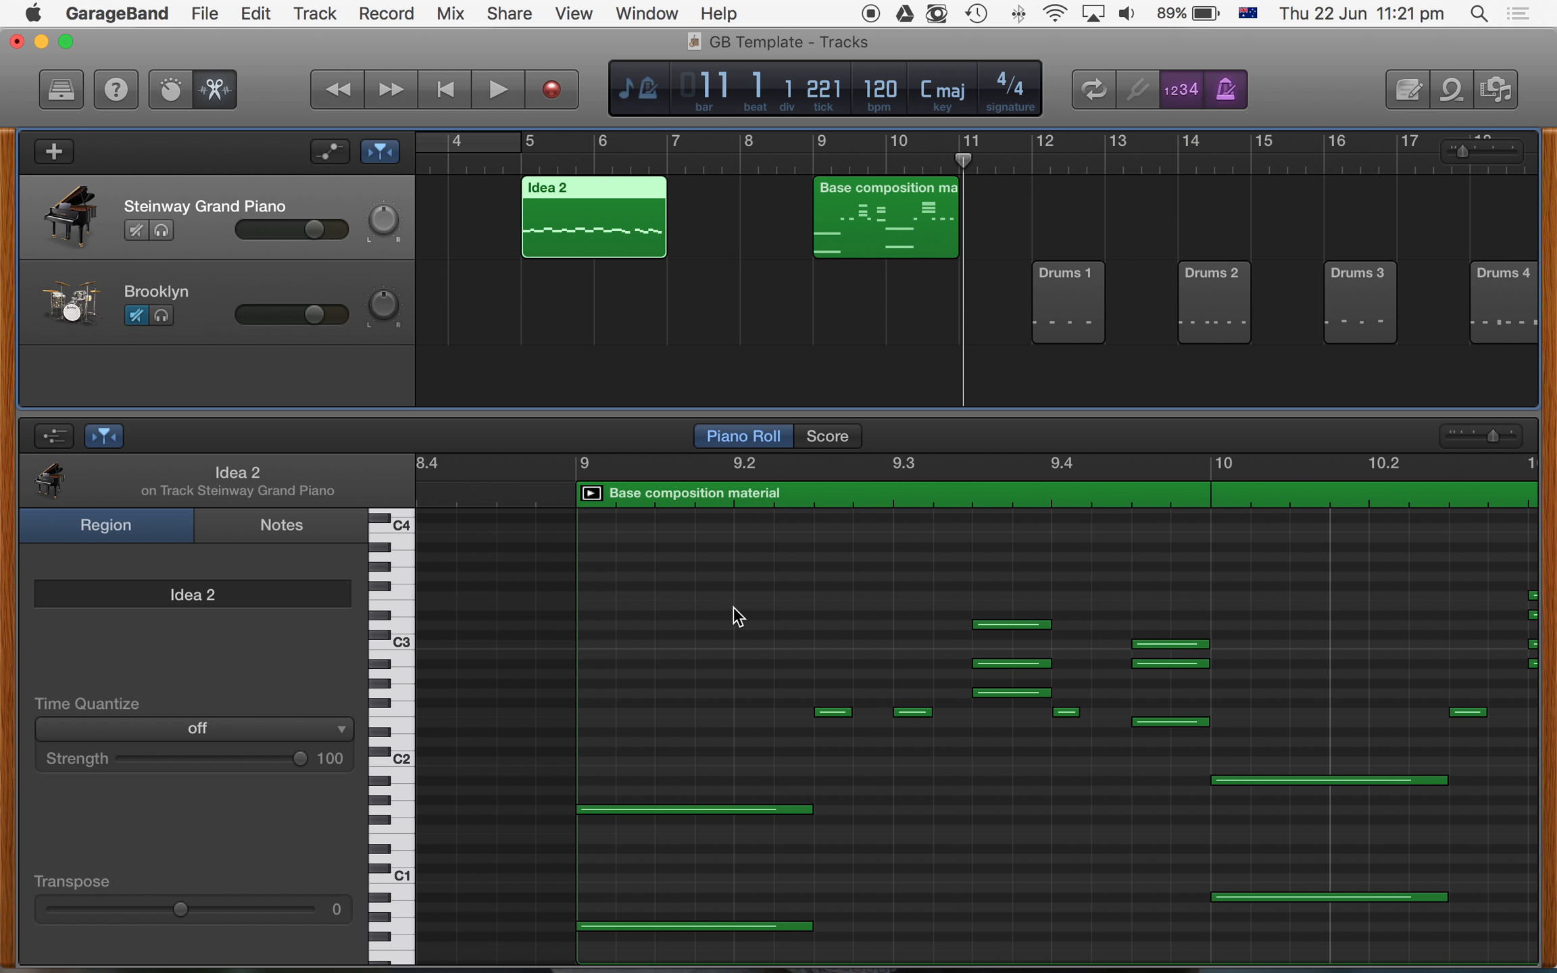
pyautogui.hscroll(-1, 733, 605)
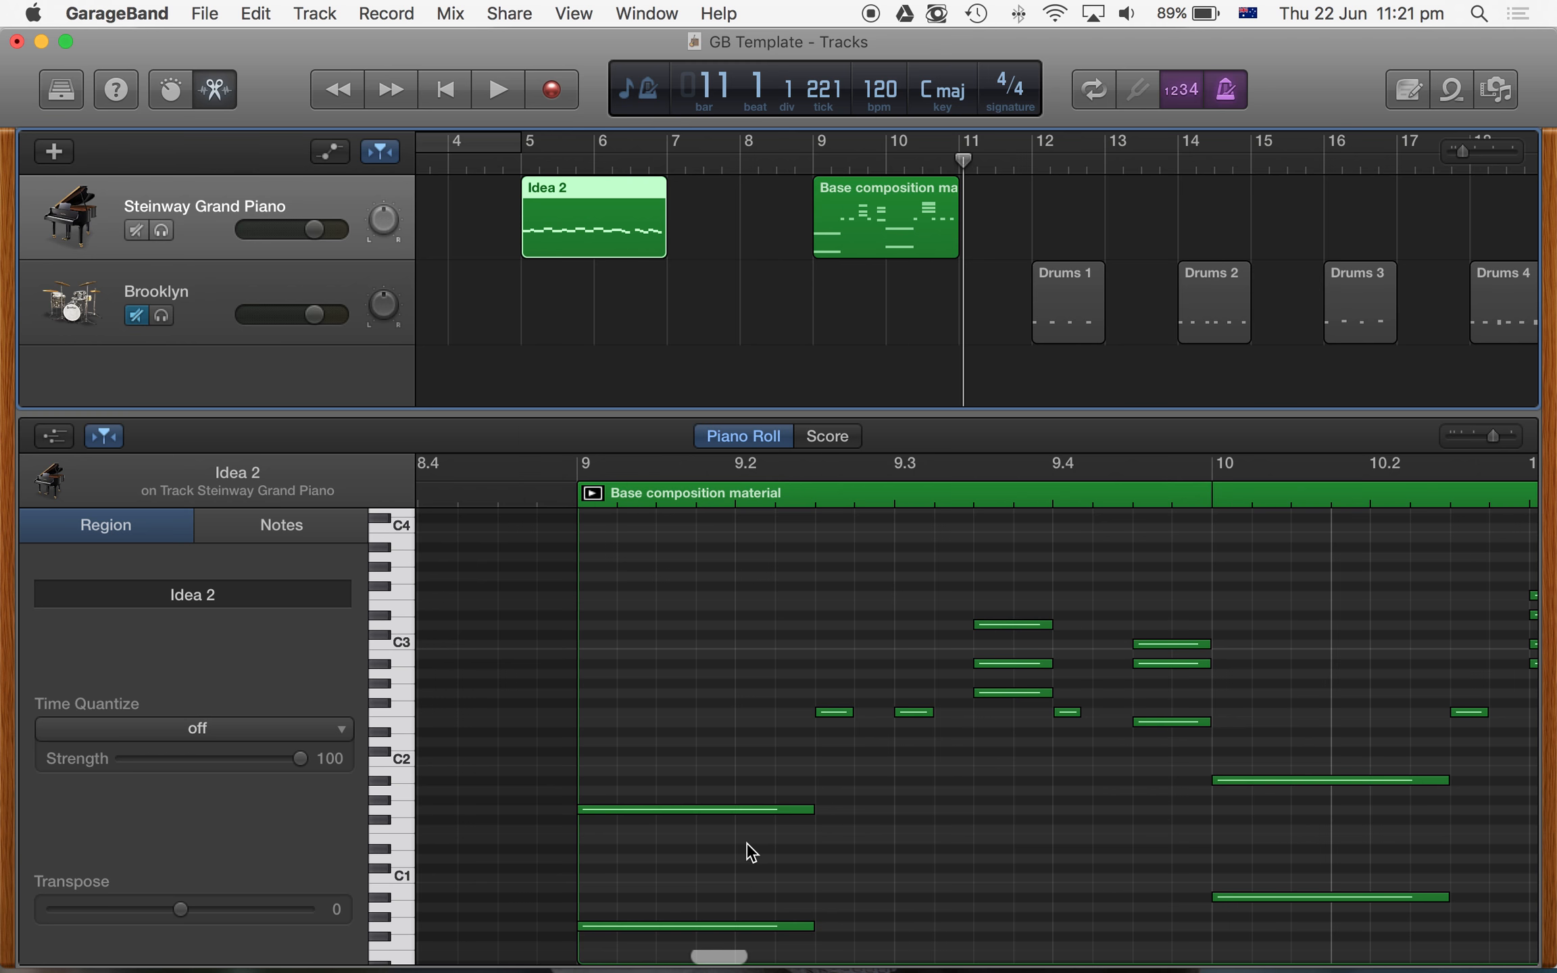
pyautogui.scroll(1, 891, 780)
pyautogui.moveTo(838, 747); pyautogui.dragTo(882, 748)
# - Lengthen the short F2 note at beat 9.4 to a full sixteenth and move it one sixteenth note later
pyautogui.hscroll(4, 1027, 790)
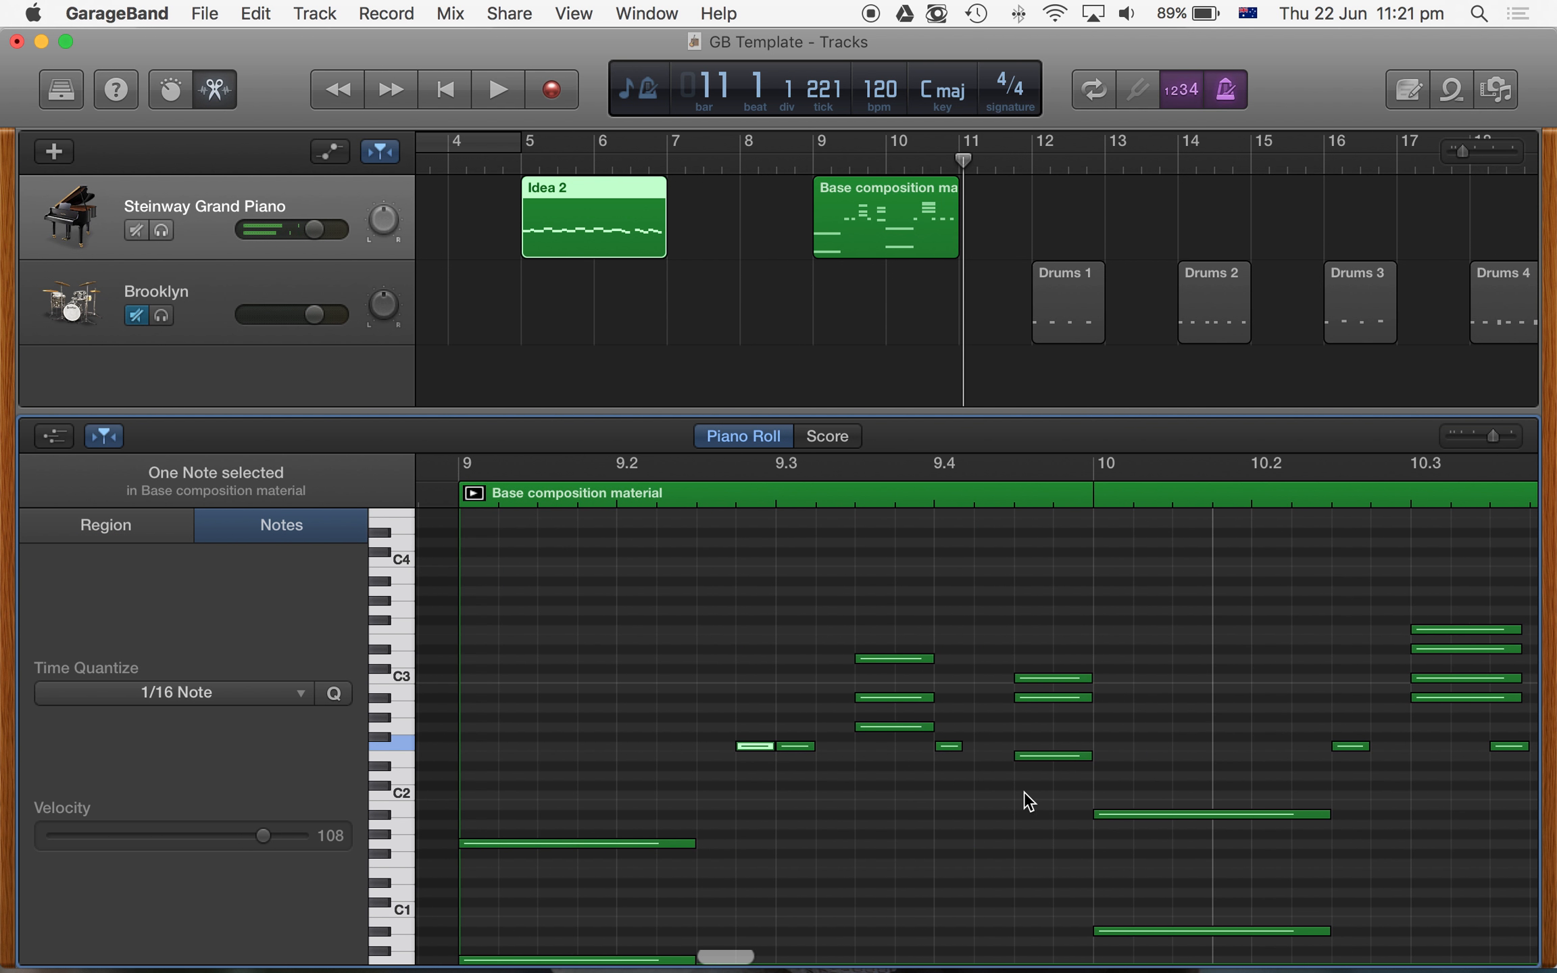
pyautogui.moveTo(957, 753); pyautogui.dragTo(1013, 745)
pyautogui.hscroll(3, 1069, 745)
pyautogui.hscroll(1, 1073, 750)
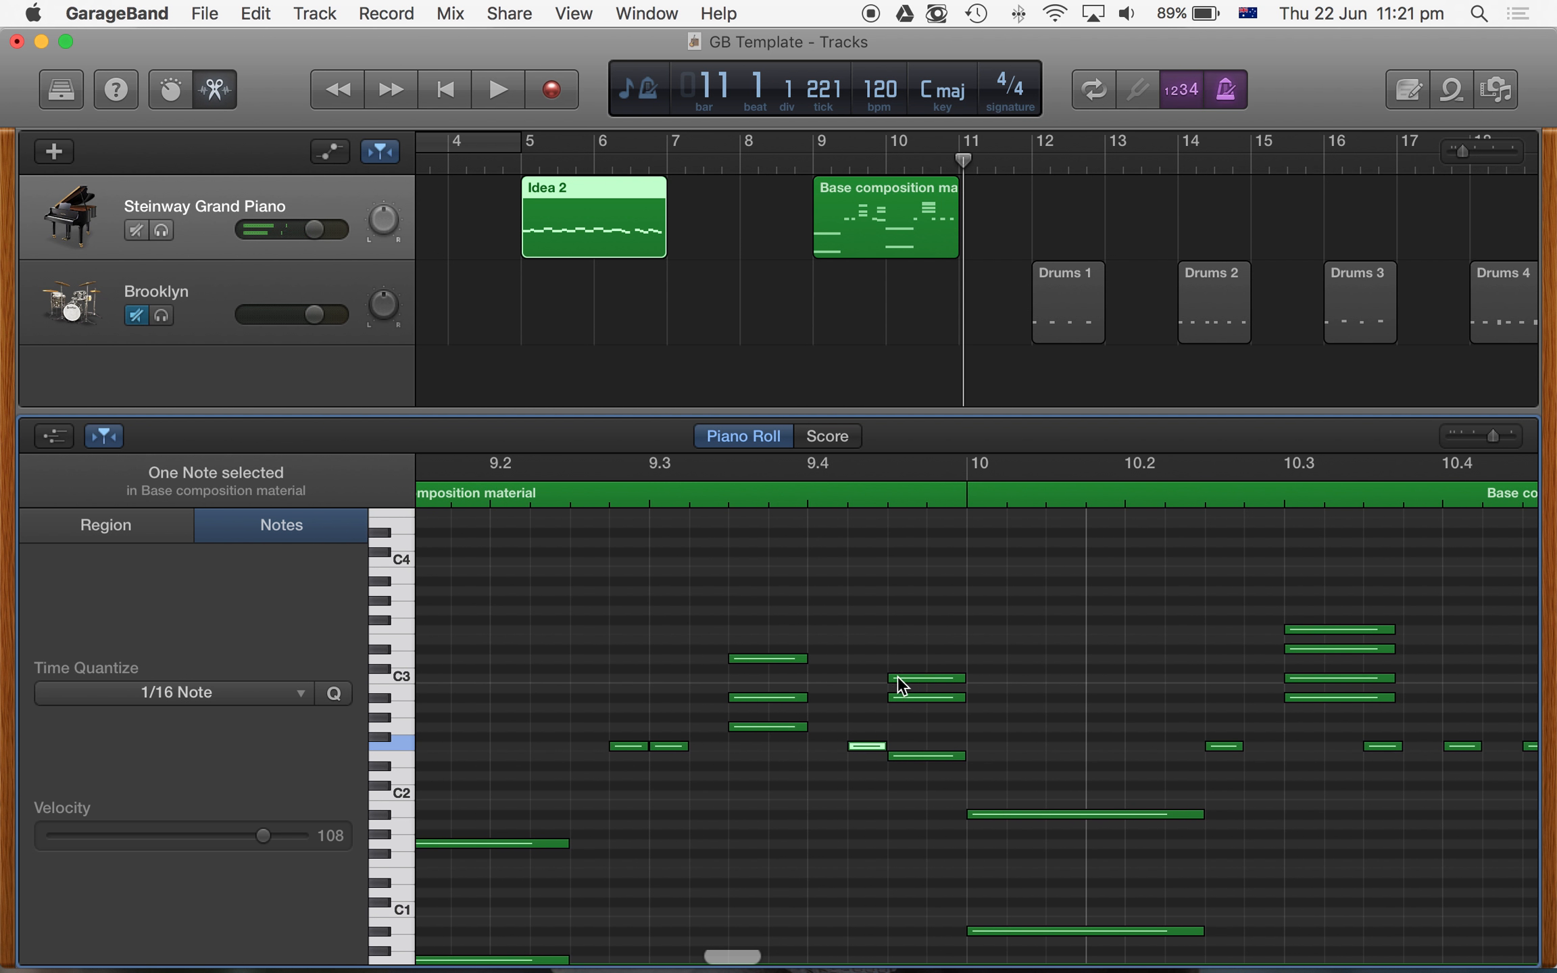
# - Shorten the three-note chord just before bar 10 to sixteenth notes and duplicate it one sixteenth note later
pyautogui.moveTo(964, 678); pyautogui.dragTo(924, 697)
pyautogui.moveTo(965, 755); pyautogui.dragTo(923, 762)
pyautogui.moveTo(903, 650); pyautogui.dragTo(921, 771)
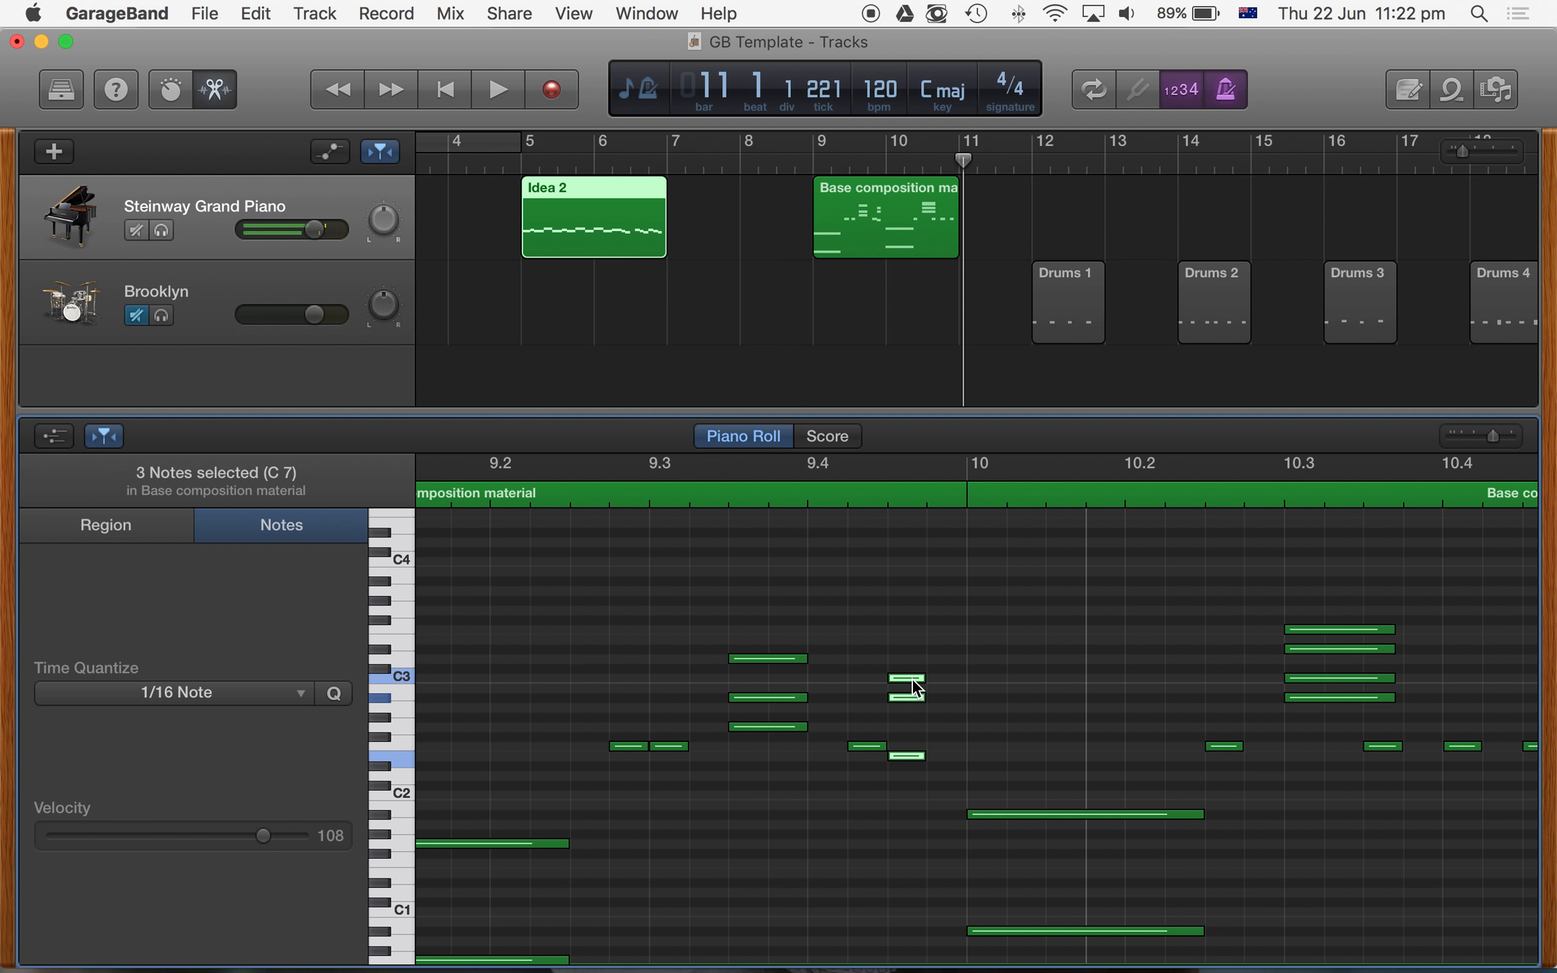
pyautogui.moveTo(917, 688); pyautogui.dragTo(938, 686)
# - Play back the edited opening of Base composition material from bar 9 into bar 10
pyautogui.hscroll(-10, 796, 660)
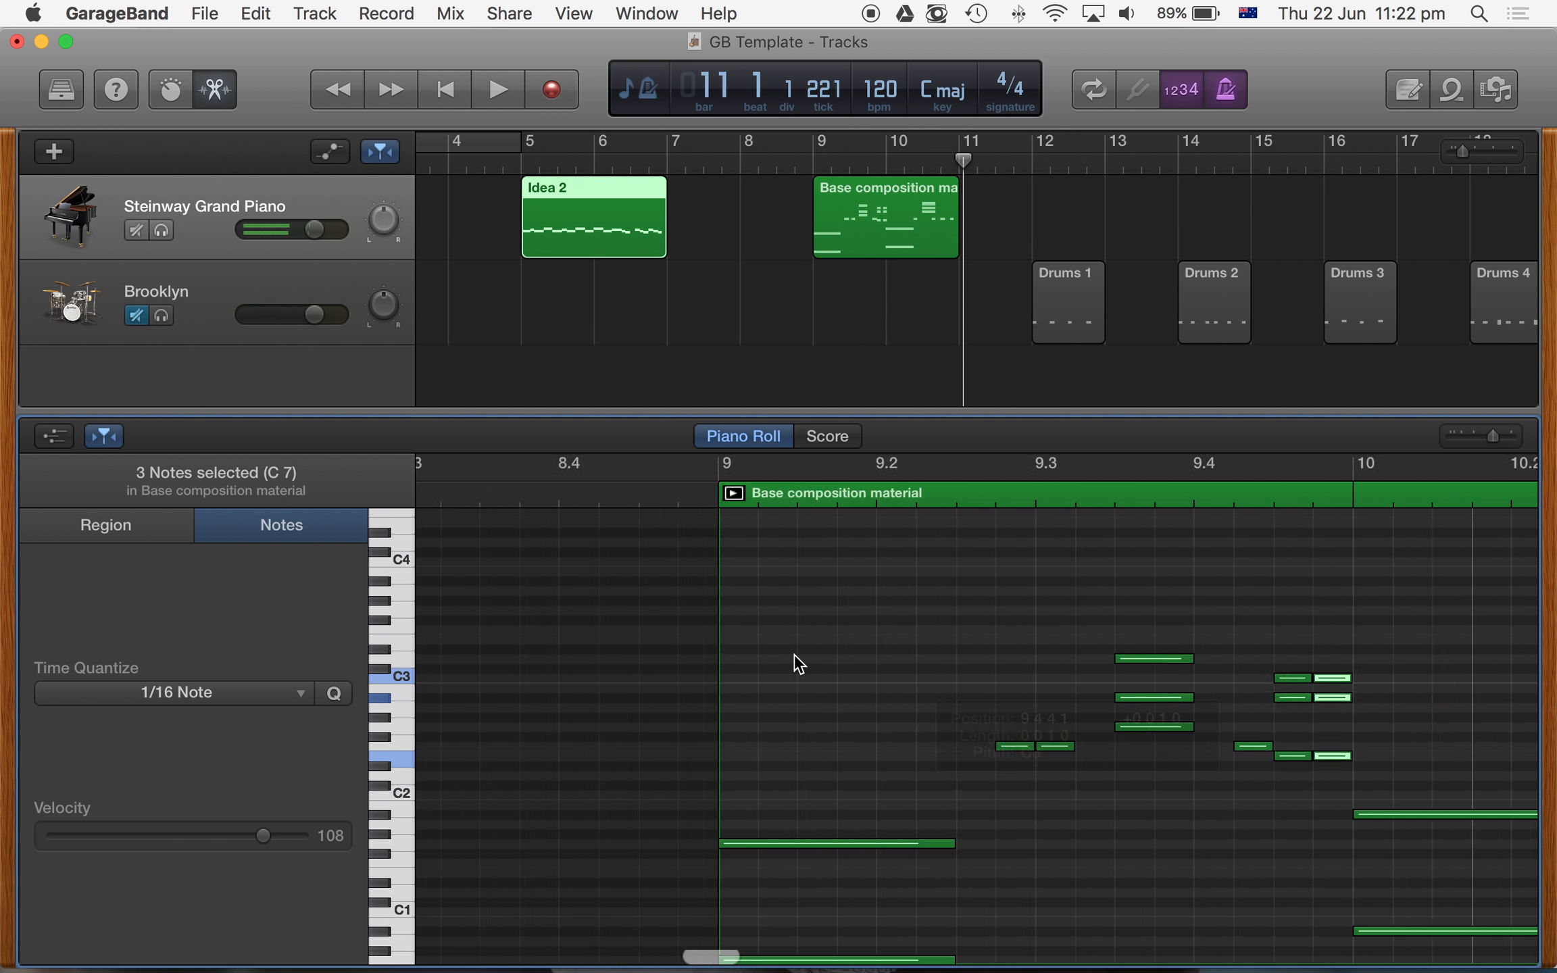
pyautogui.hscroll(4, 1207, 546)
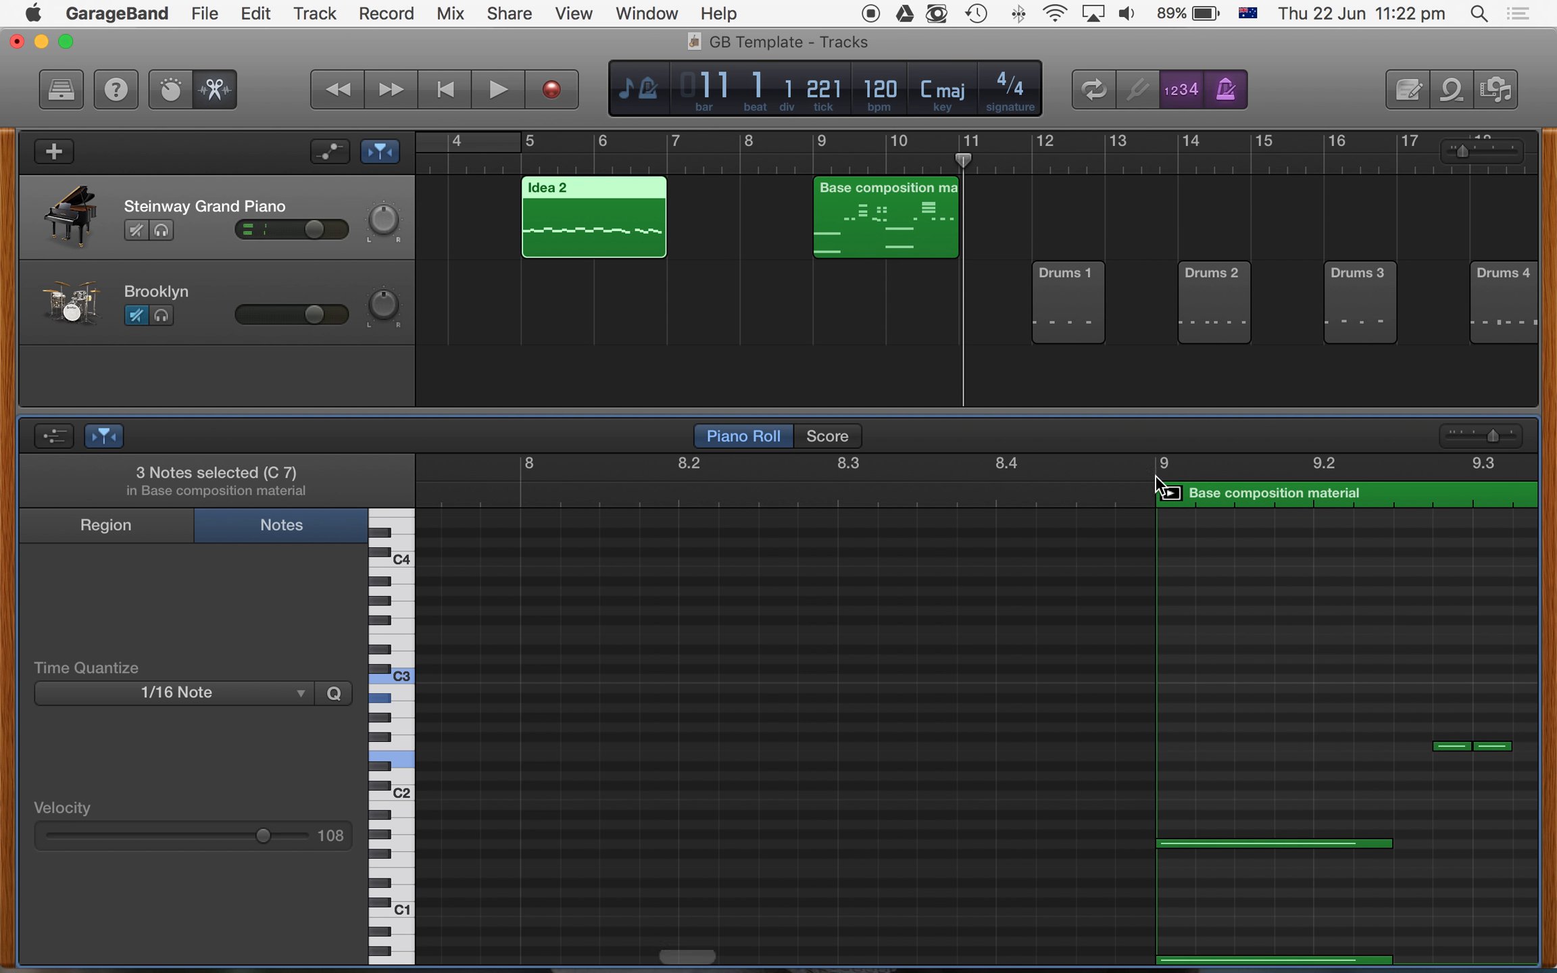
pyautogui.click(1158, 491)
pyautogui.press('space')
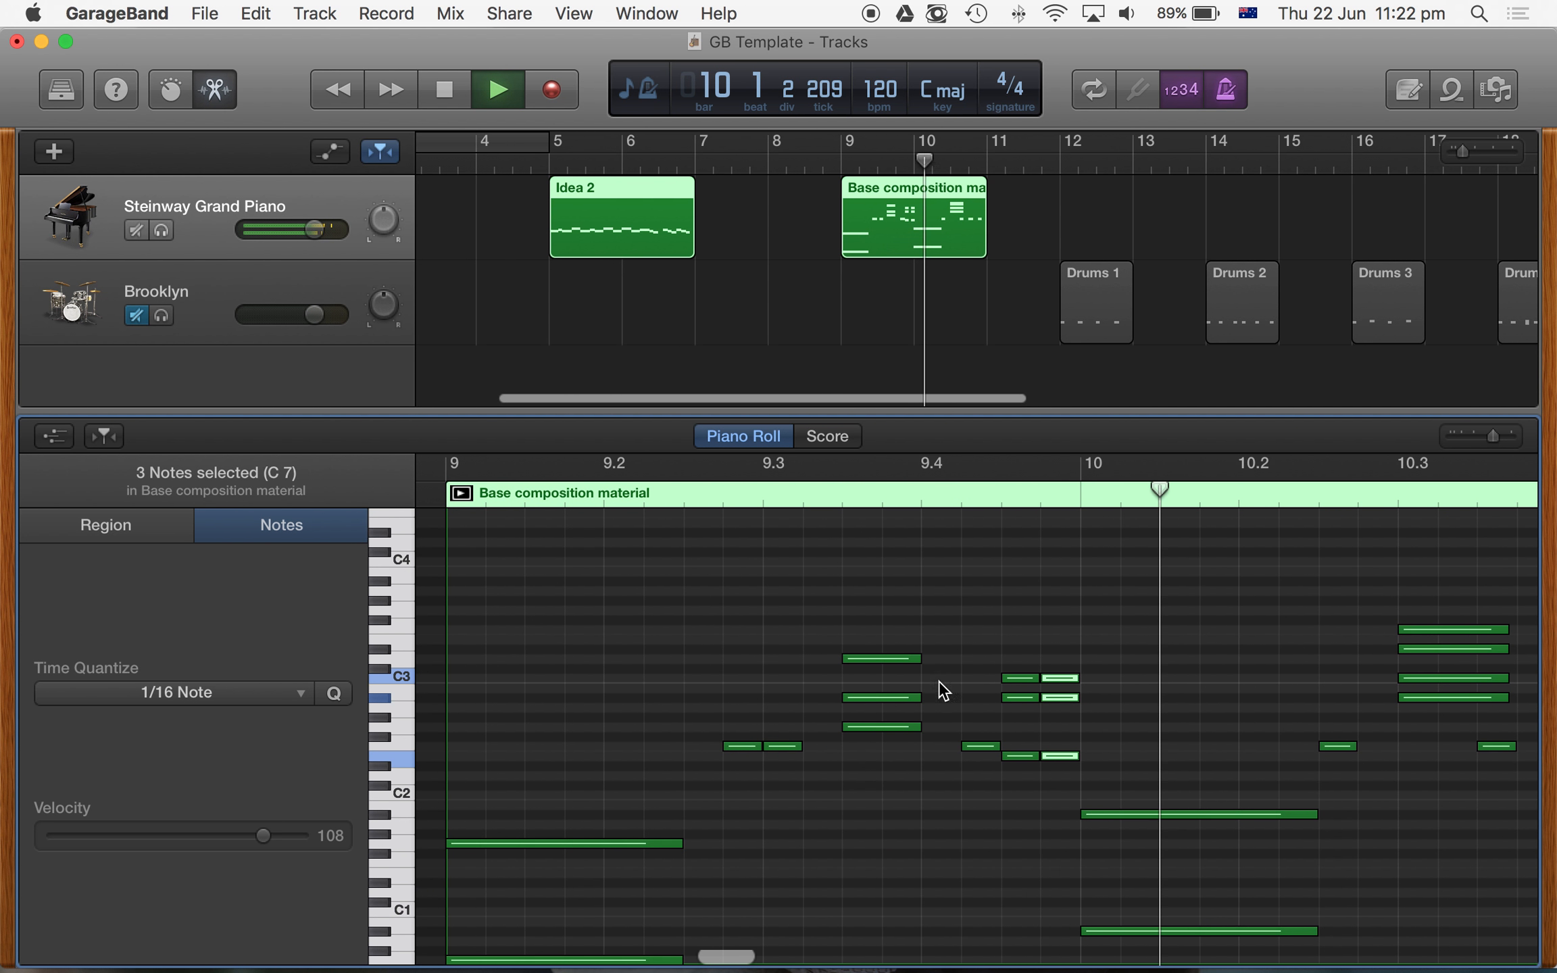
pyautogui.press('space')
# - Move the F2 note just after beat 9.4 and the two three-note chords following it one sixteenth note earlier
pyautogui.moveTo(980, 747); pyautogui.dragTo(943, 749)
pyautogui.moveTo(1028, 661); pyautogui.dragTo(1043, 787)
pyautogui.moveTo(1012, 679); pyautogui.dragTo(983, 679)
pyautogui.scroll(4, 927, 797)
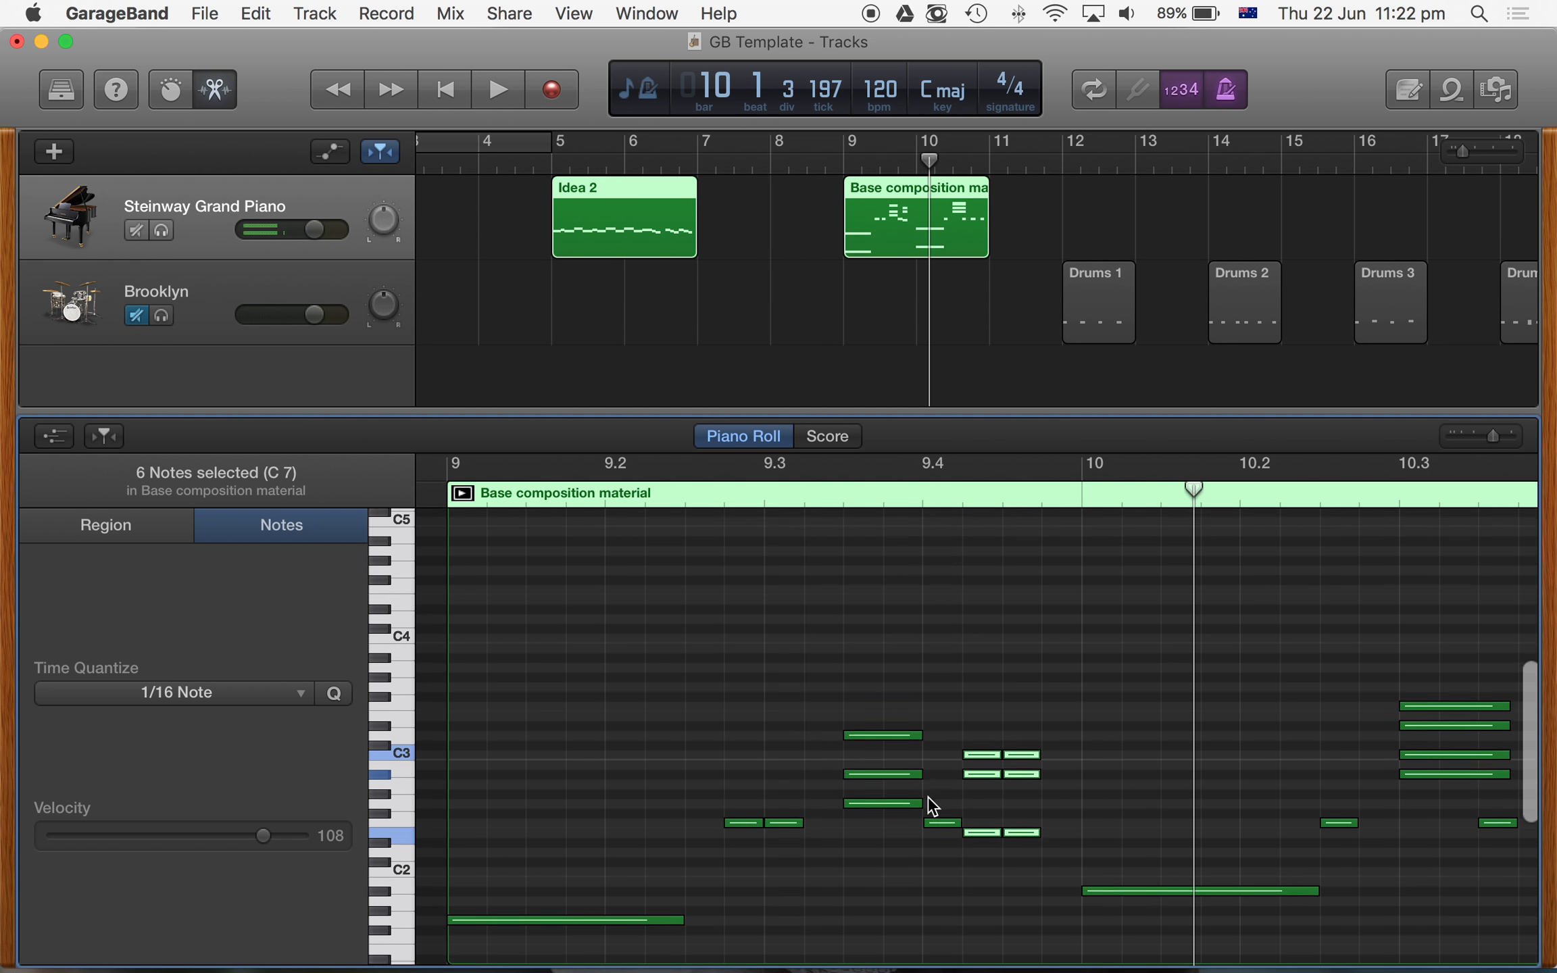
# - Double the F2 note at beat 9.3 two octaves higher at F4, and duplicate the F4 note one sixteenth earlier
pyautogui.click(790, 873)
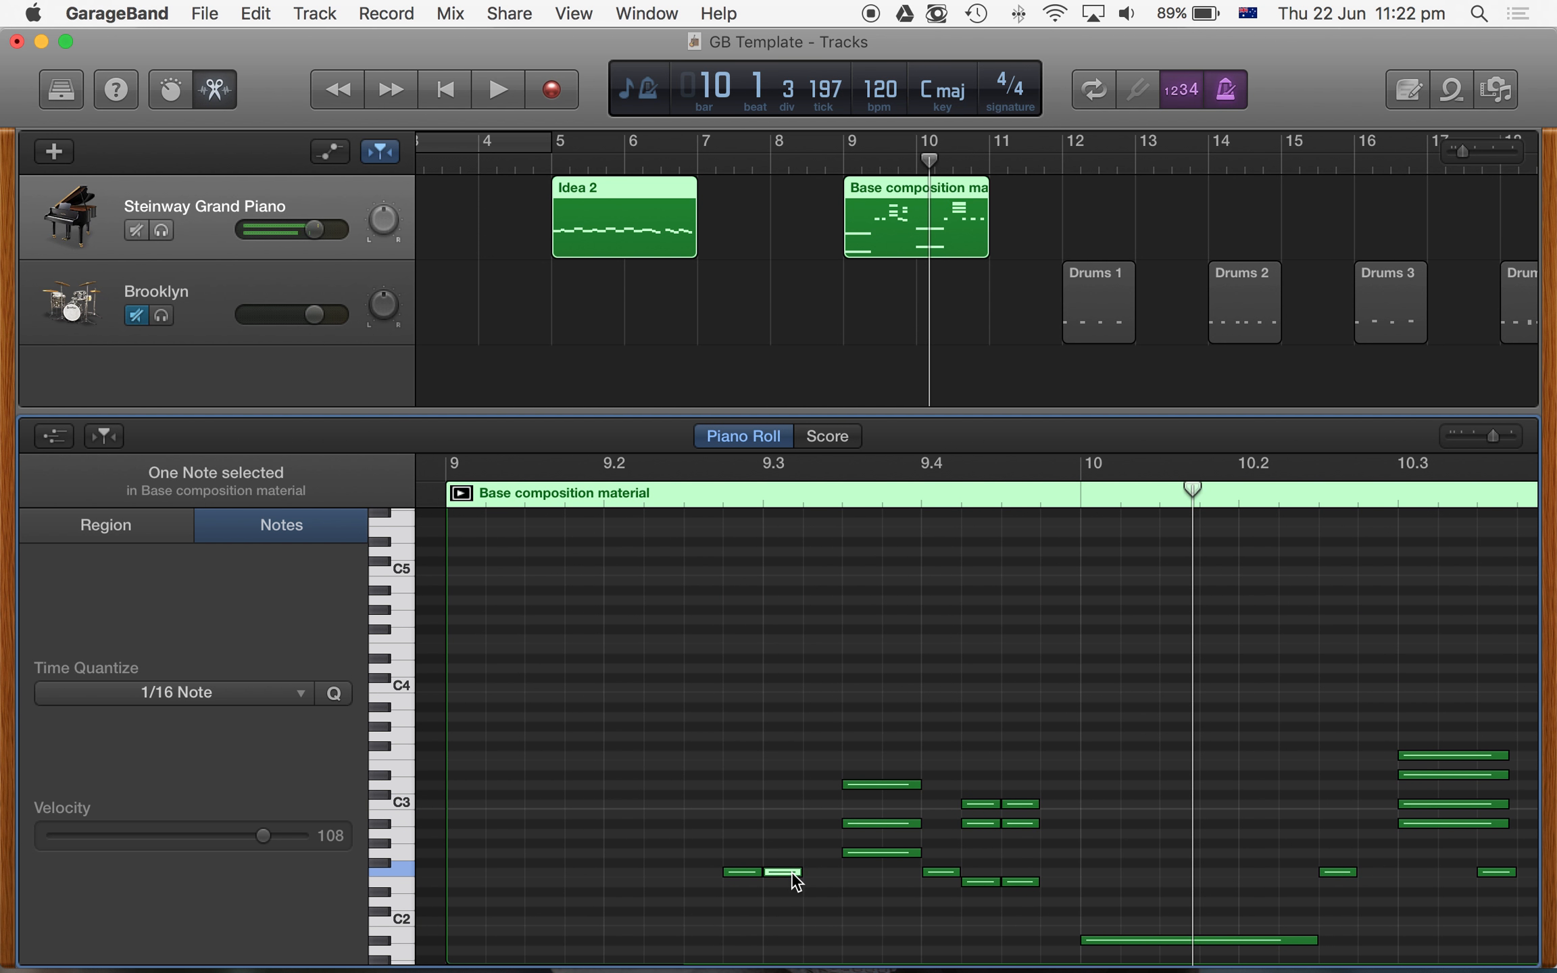
pyautogui.click(781, 875)
pyautogui.click(752, 879)
pyautogui.click(785, 879)
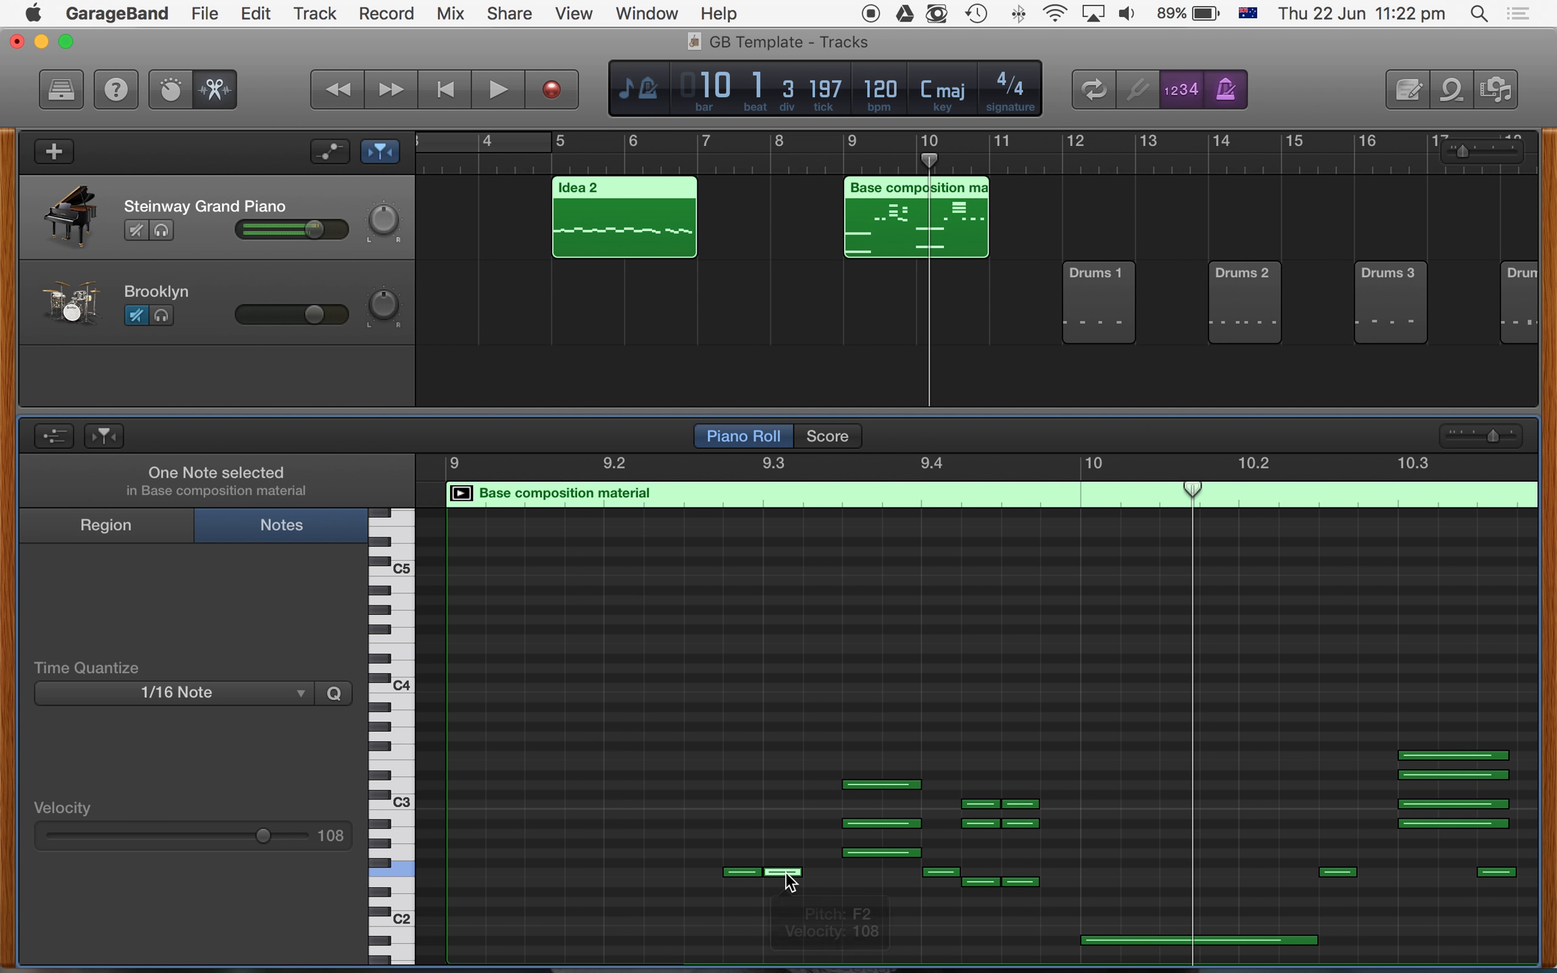
pyautogui.moveTo(787, 874); pyautogui.dragTo(782, 646)
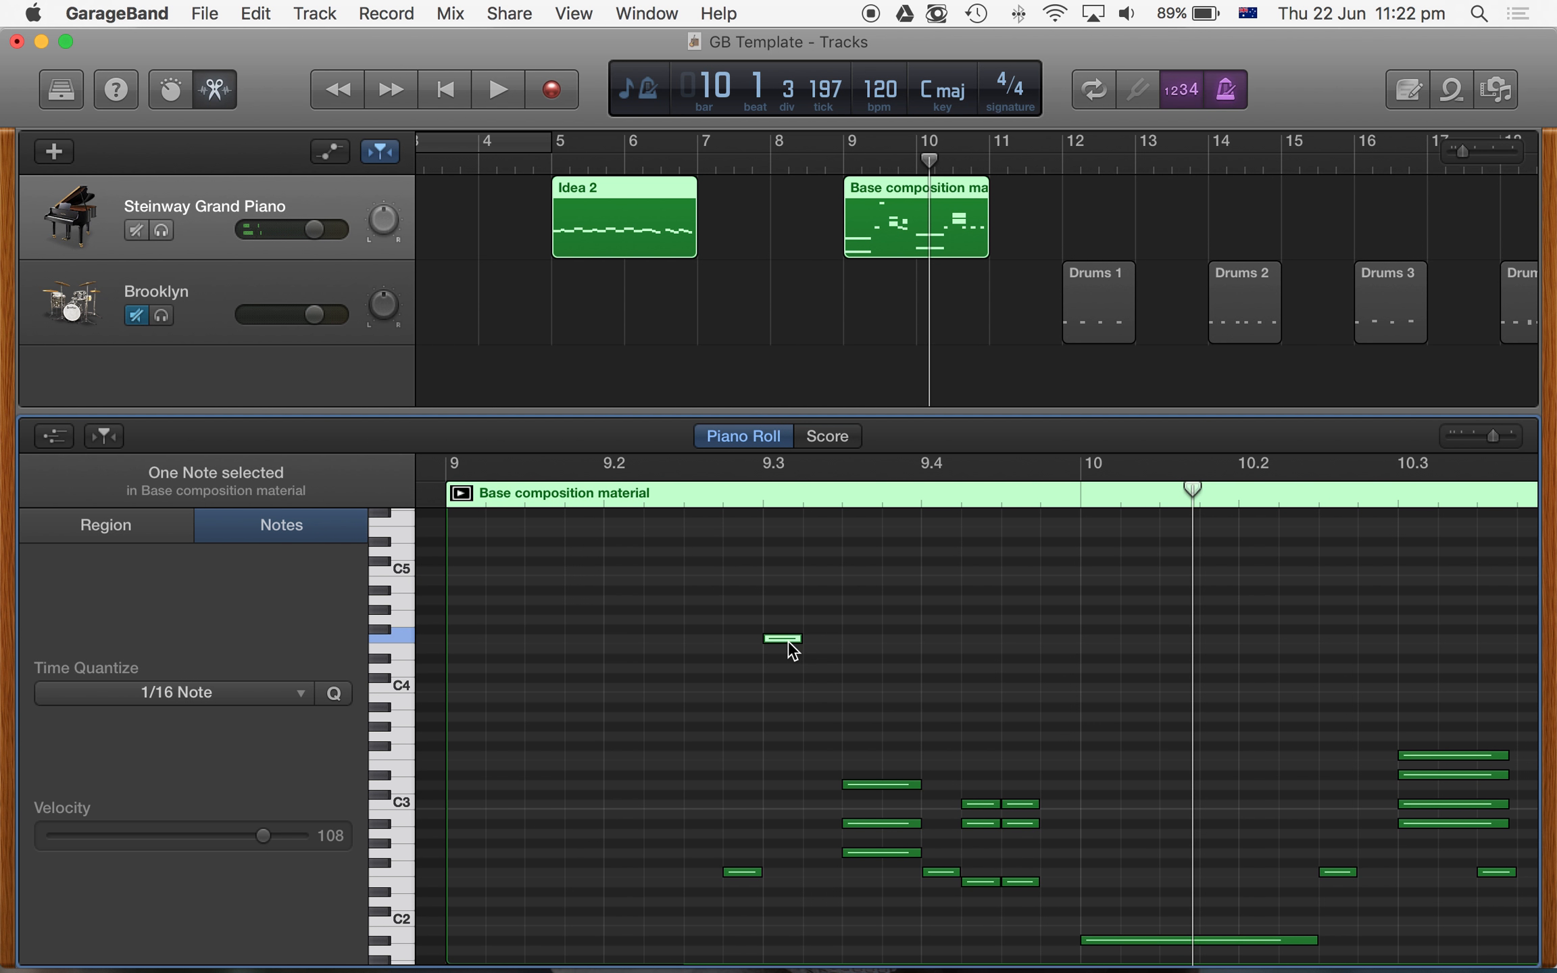
pyautogui.moveTo(789, 648); pyautogui.dragTo(787, 881)
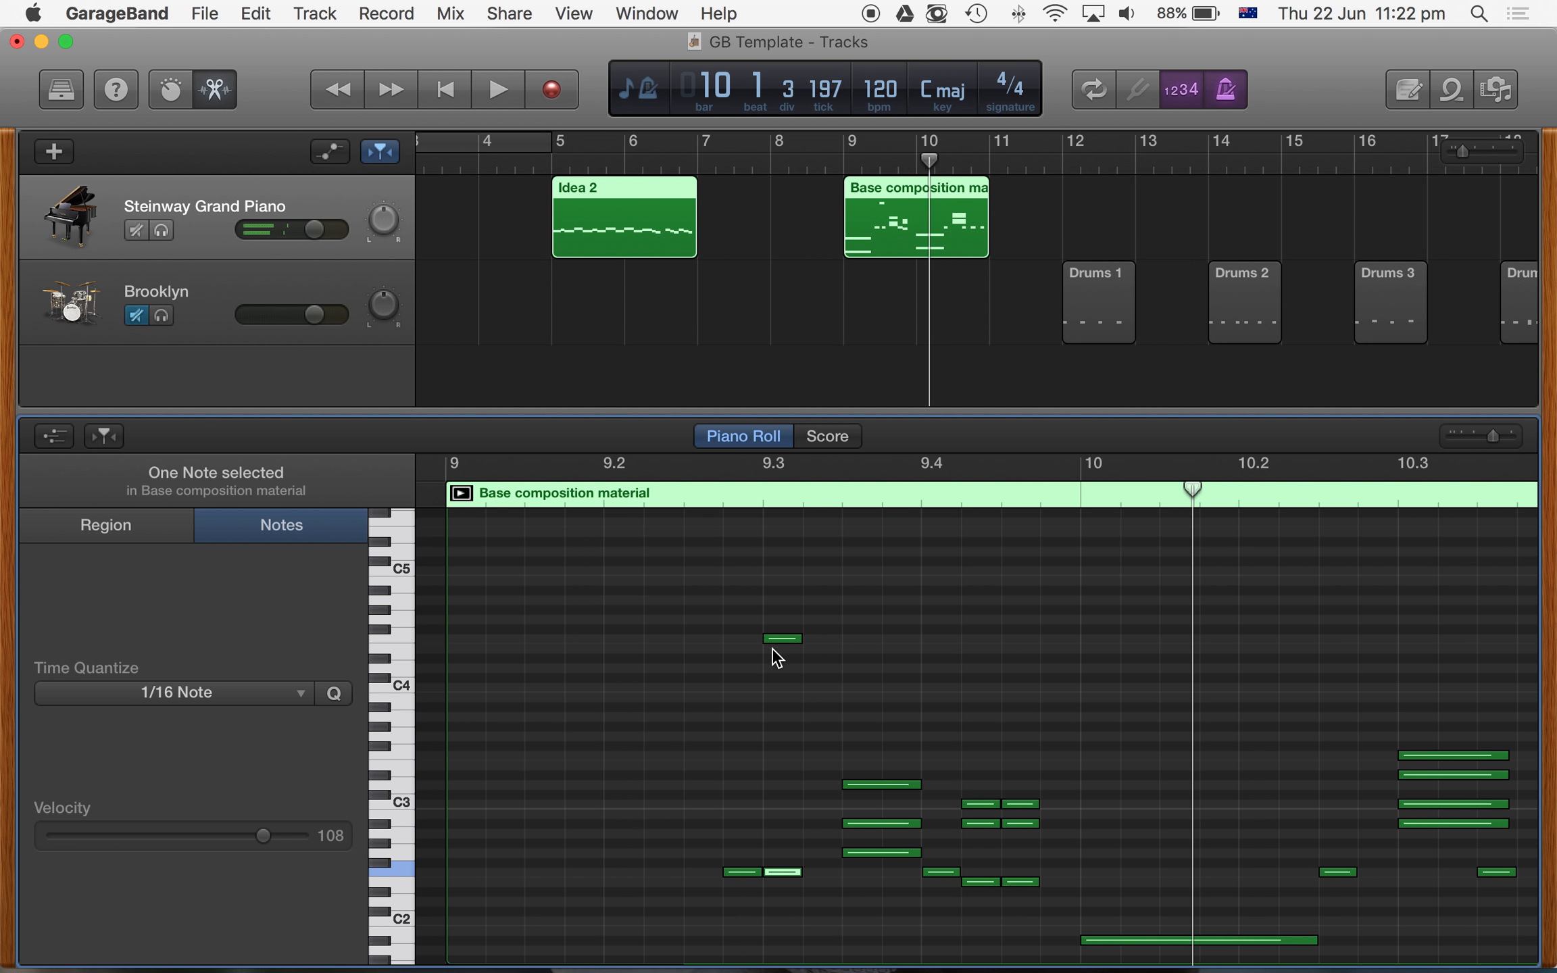
pyautogui.moveTo(777, 637); pyautogui.dragTo(741, 641)
pyautogui.hscroll(-3, 798, 767)
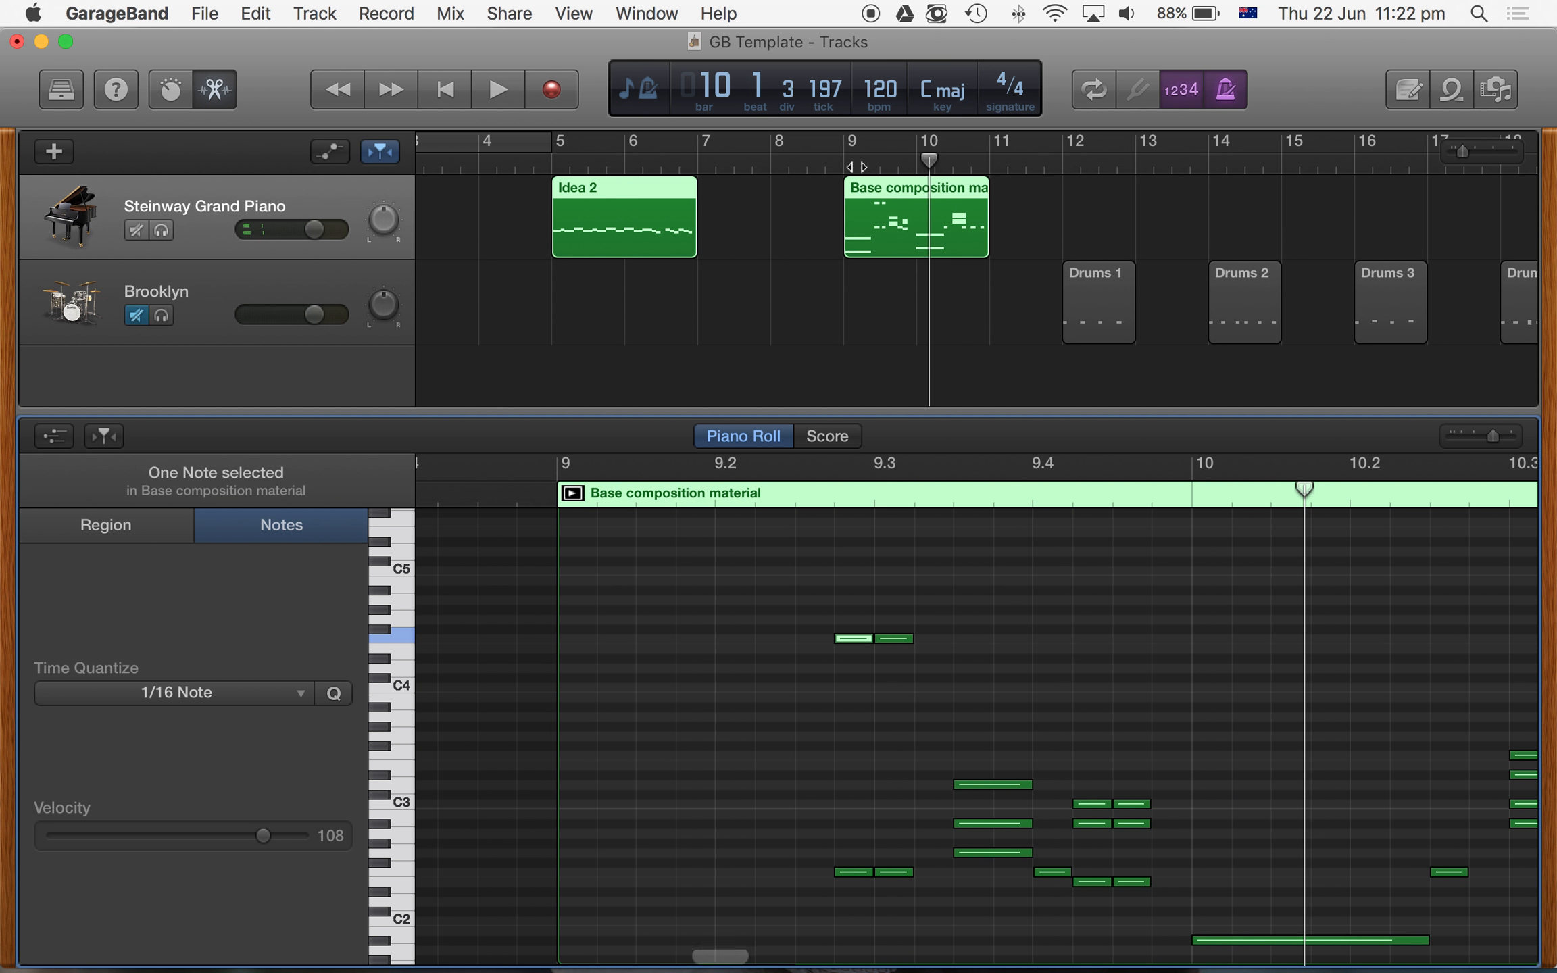
# - Play back Base composition material from bar 9 past the new high notes
pyautogui.click(849, 165)
pyautogui.press('space')
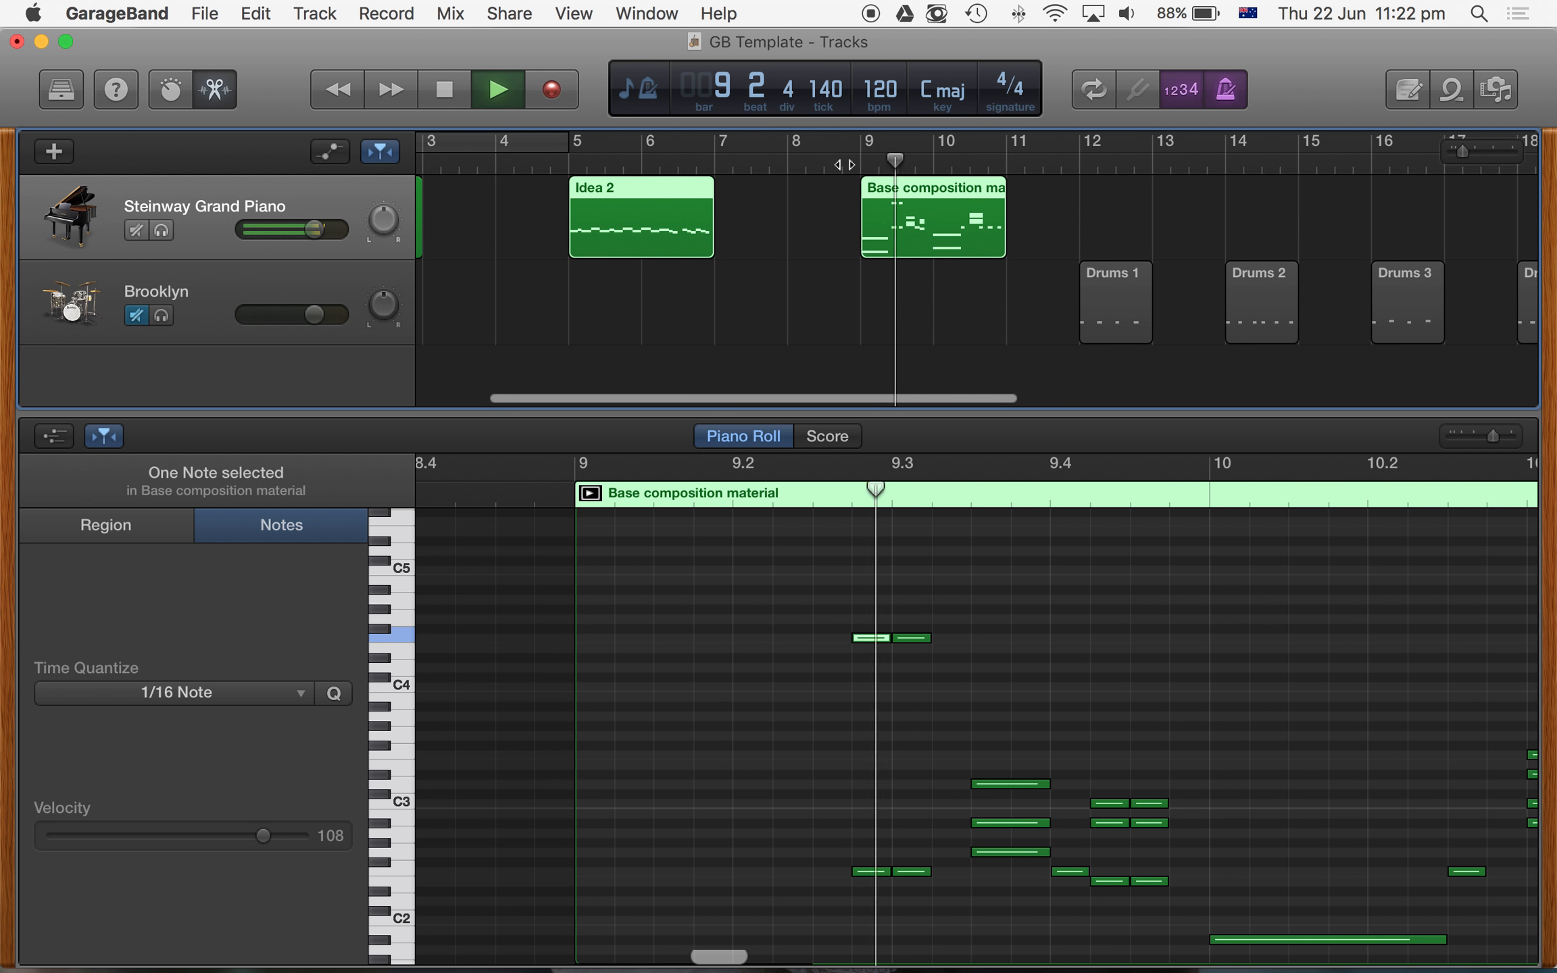
pyautogui.press('space')
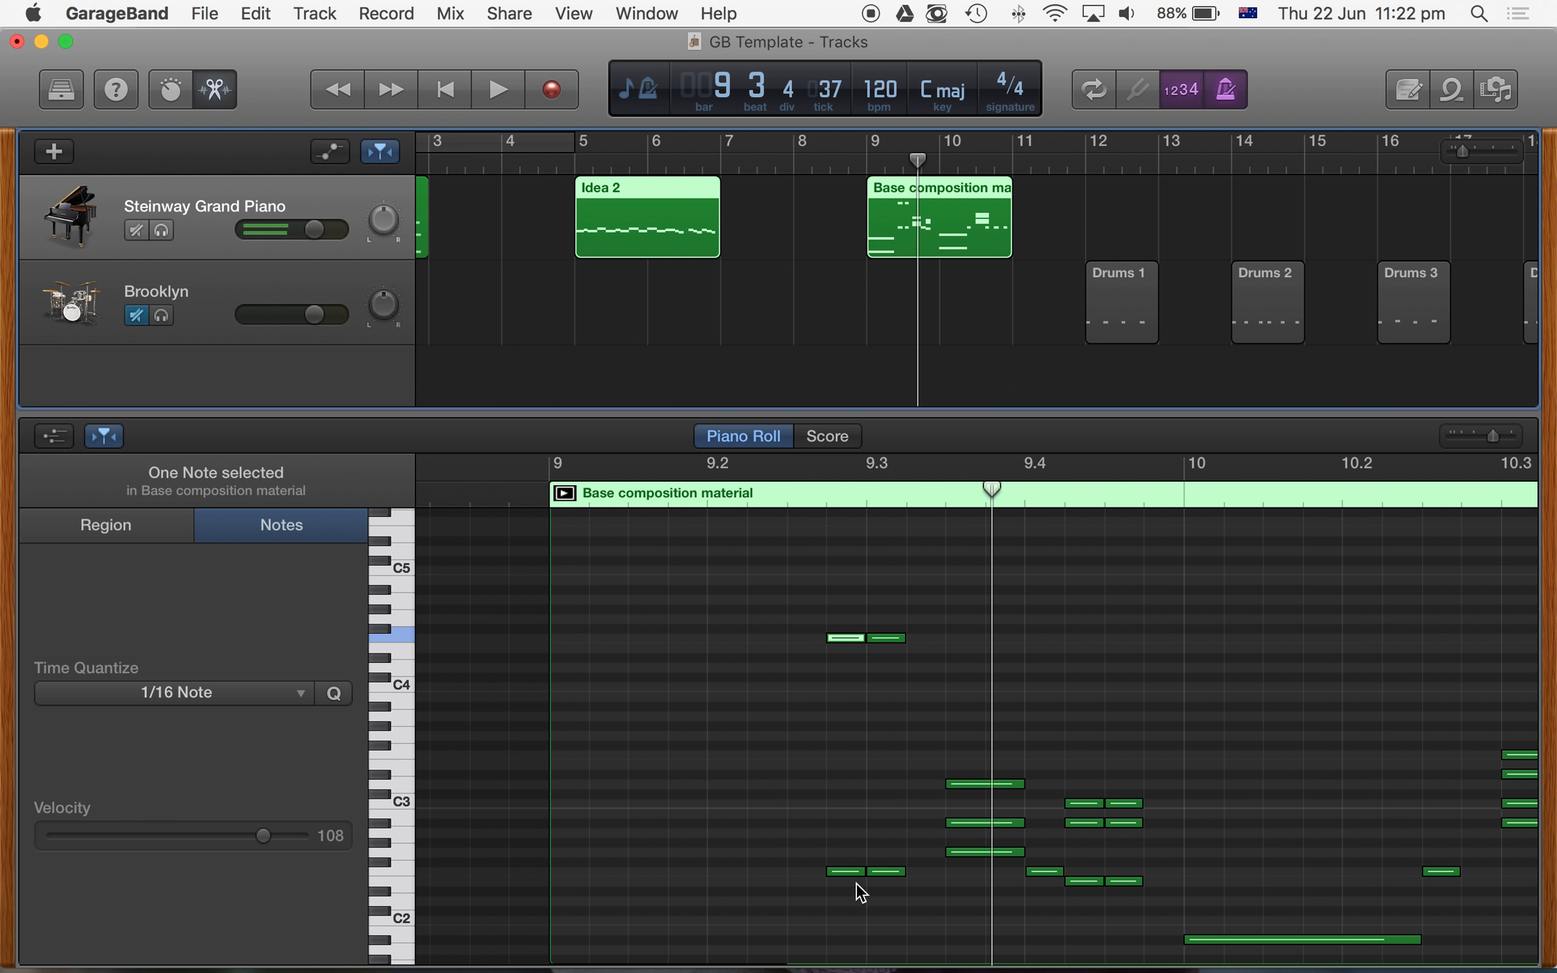
# - Delete the low F2 note at beat 9.3 of Base composition material
pyautogui.click(890, 868)
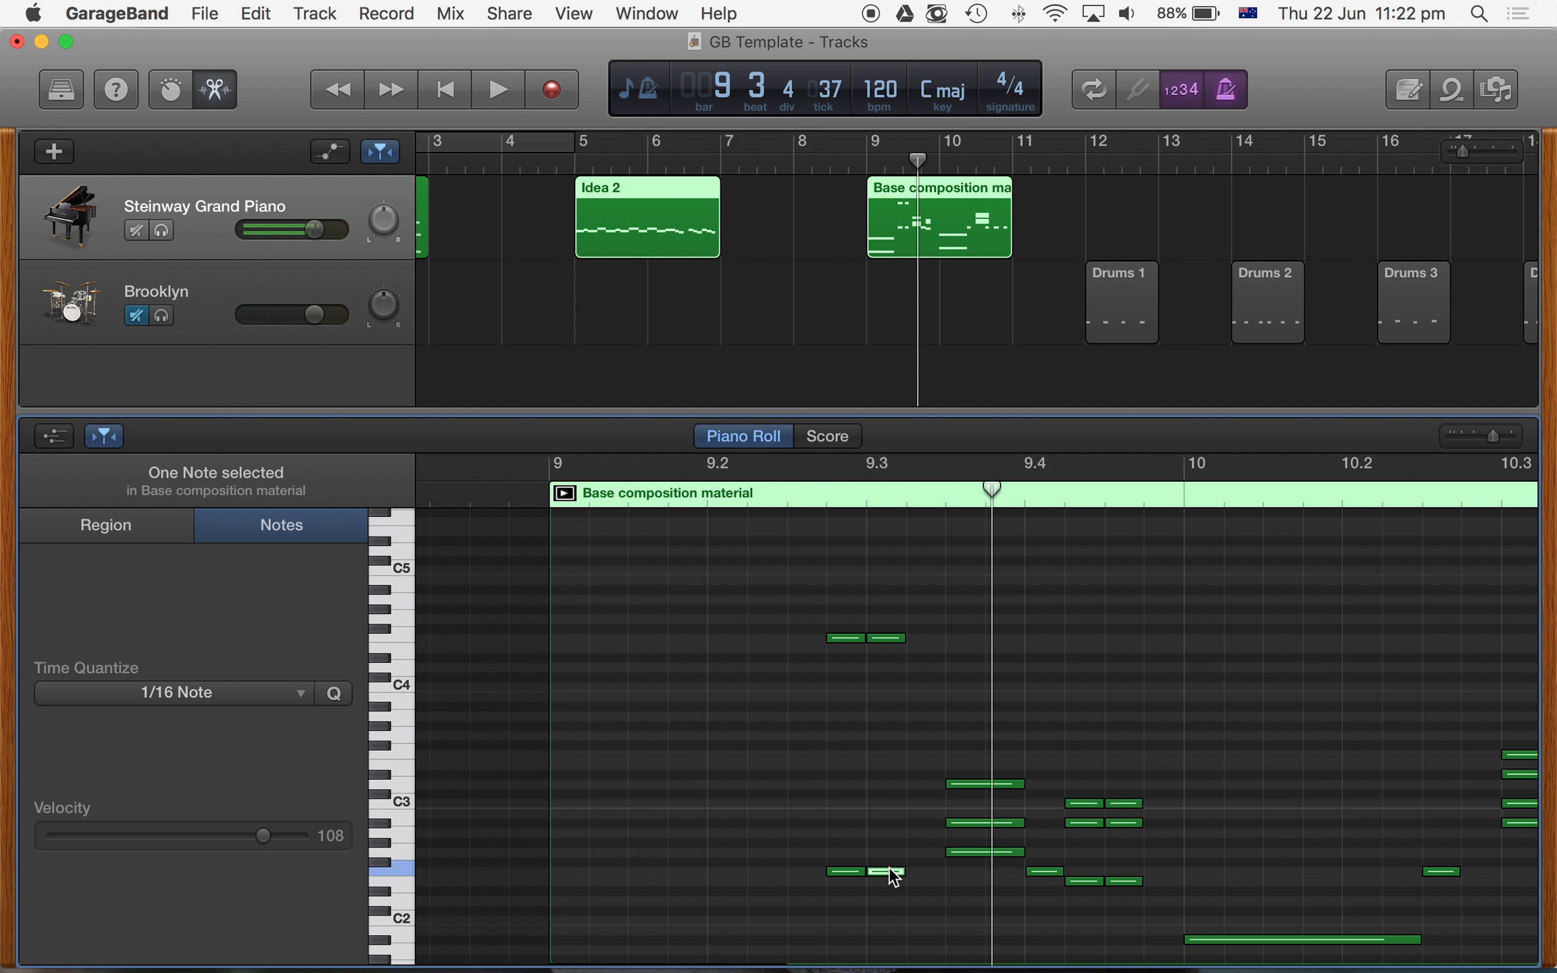
pyautogui.press('Delete')
pyautogui.hscroll(10, 1122, 698)
pyautogui.hscroll(15, 1123, 709)
pyautogui.hscroll(20, 1129, 702)
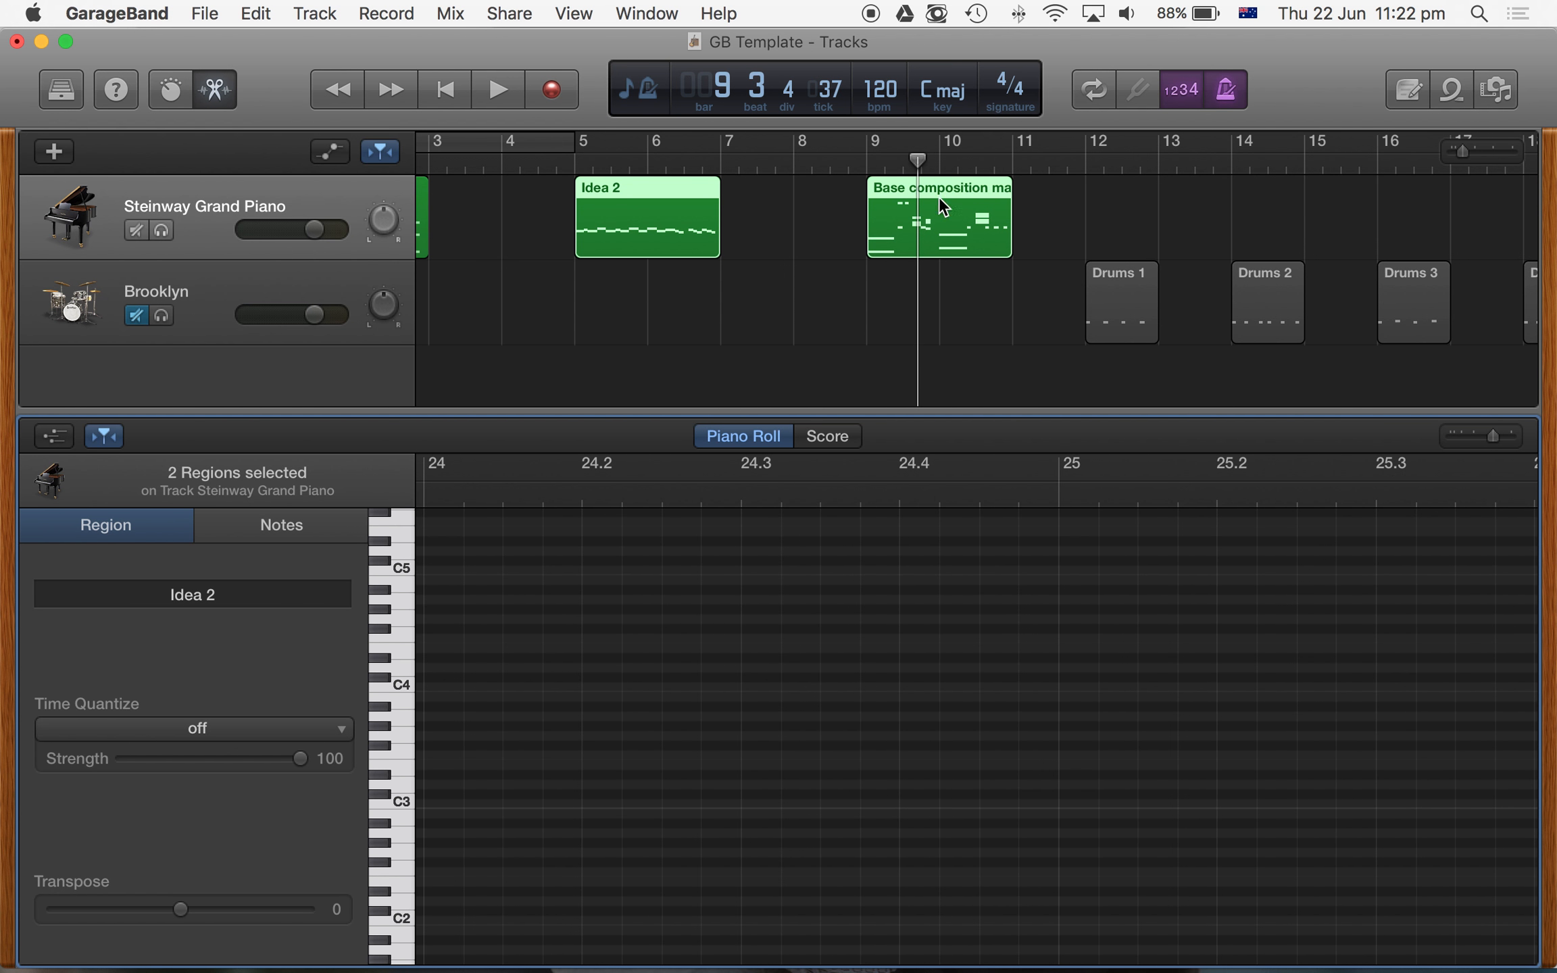
# - Return the playhead to bar 9 and delete the F4 note one sixteenth before beat 9.3
pyautogui.click(870, 156)
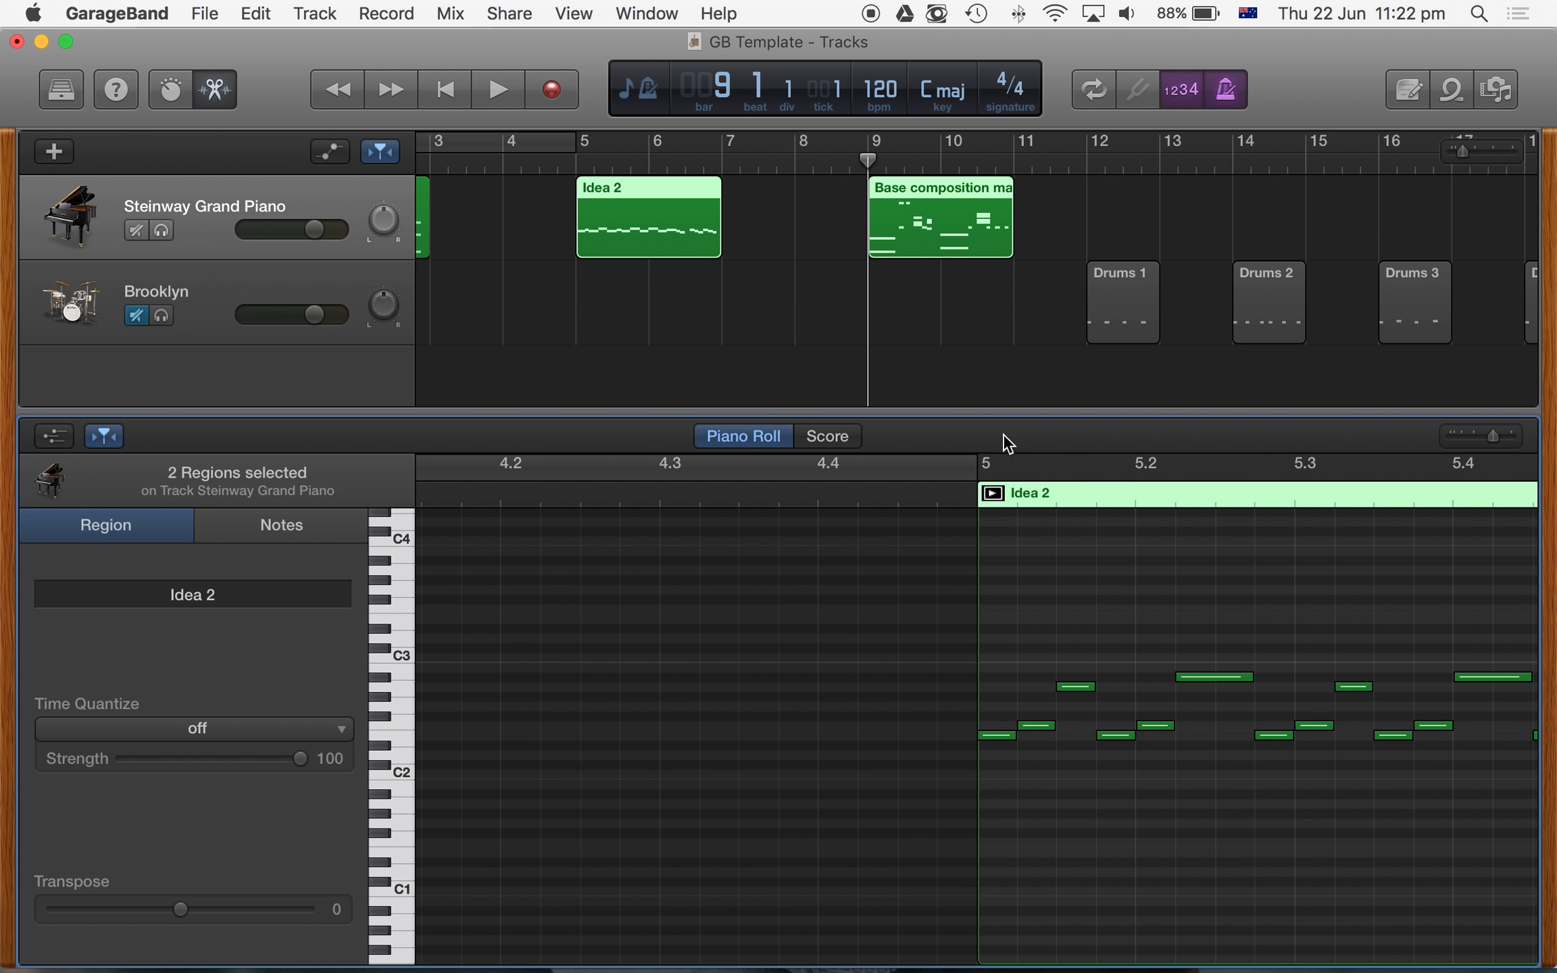
pyautogui.click(960, 226)
pyautogui.hscroll(5, 1115, 587)
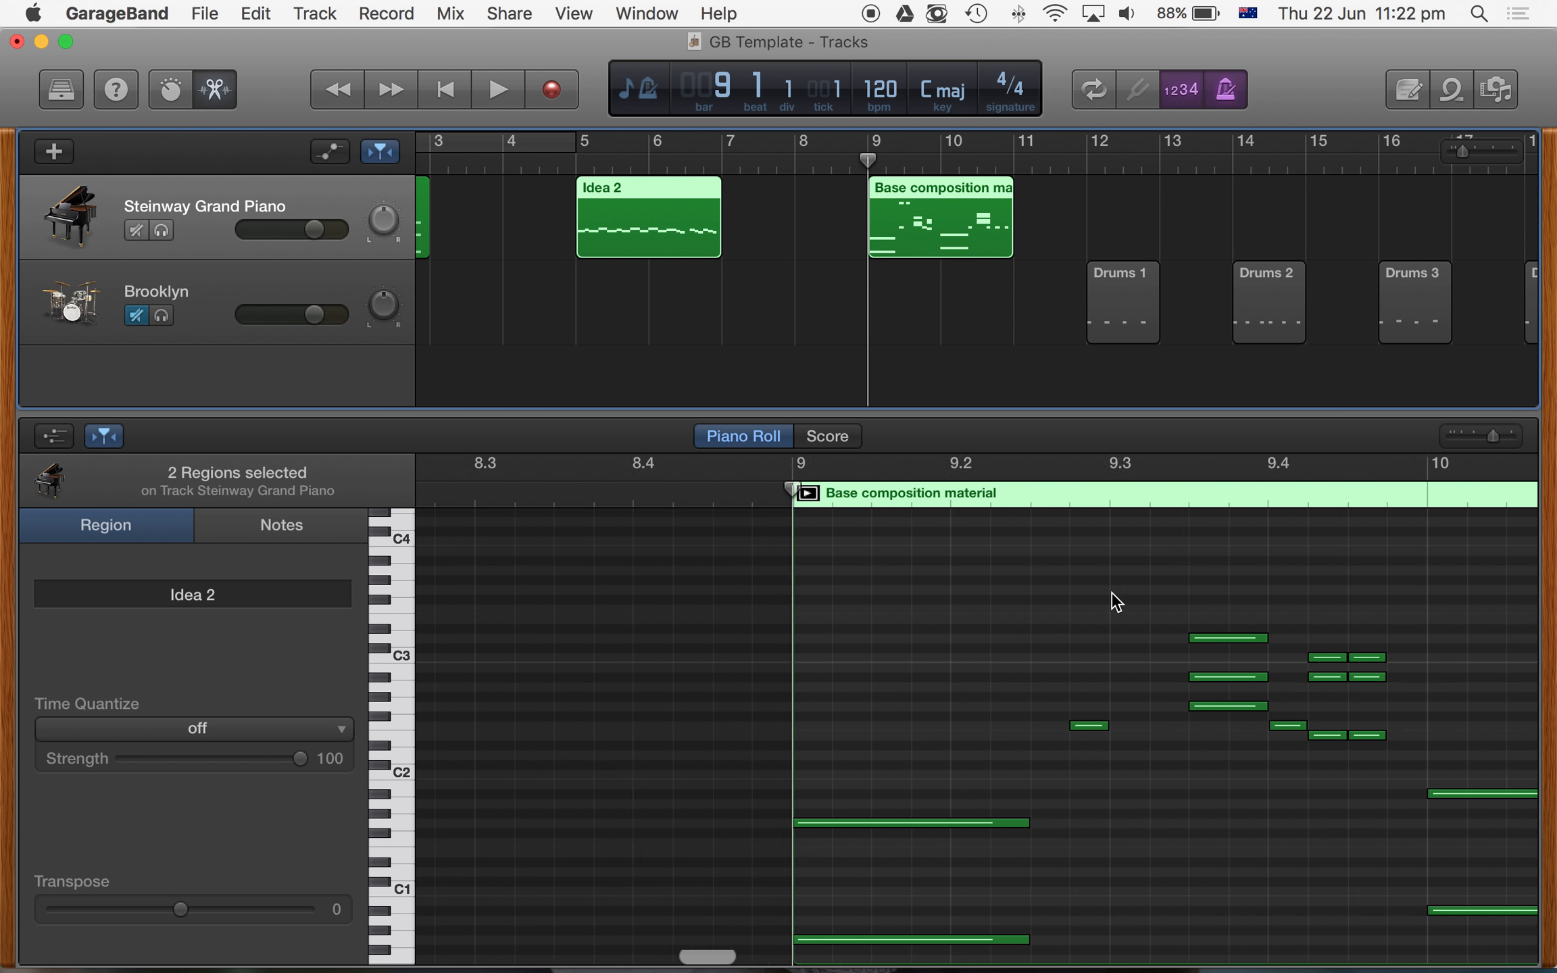
pyautogui.hscroll(2, 1110, 591)
pyautogui.scroll(5, 717, 605)
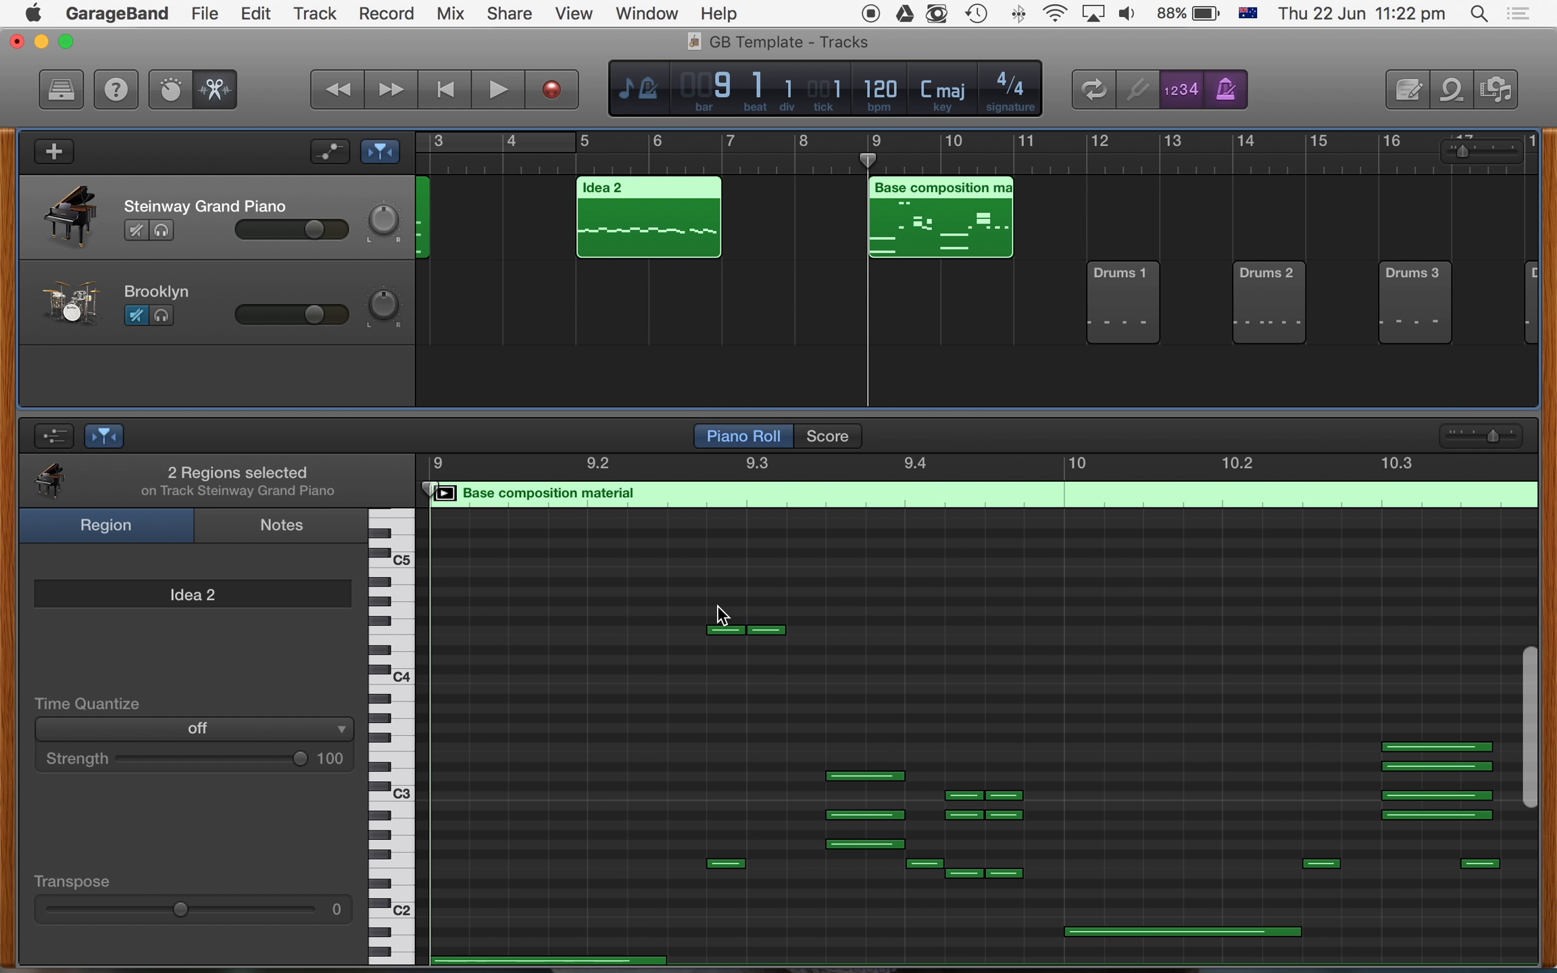
pyautogui.click(726, 630)
pyautogui.press('Delete')
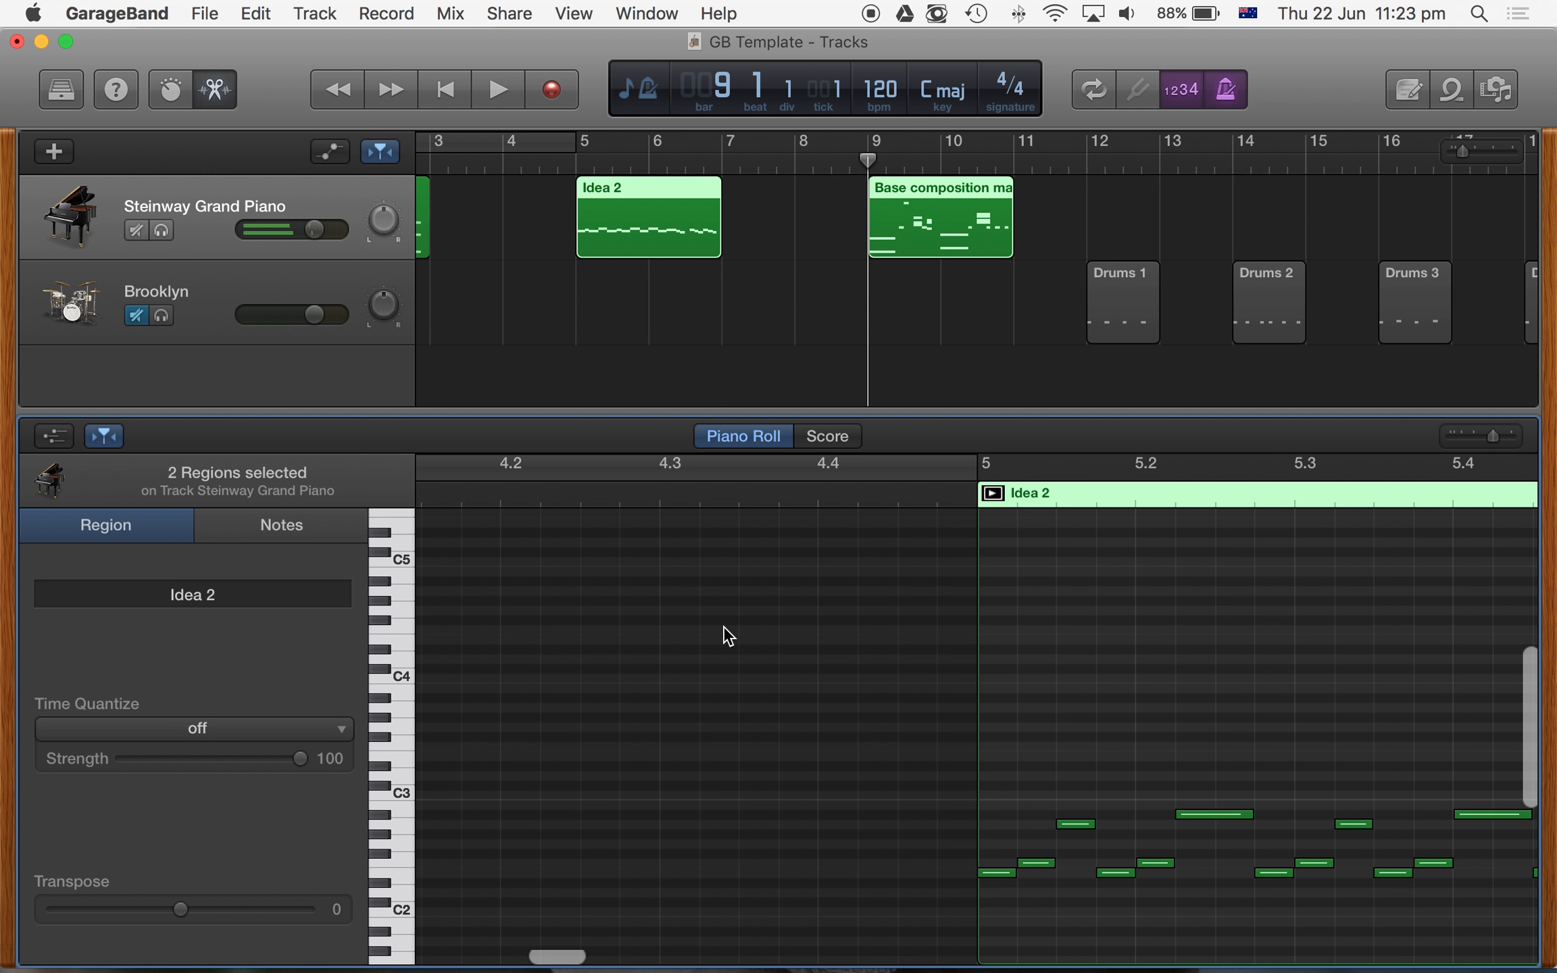
# - Place the playhead at the start of the F2 note just before beat 9.3 in Base composition material
pyautogui.hscroll(10, 729, 635)
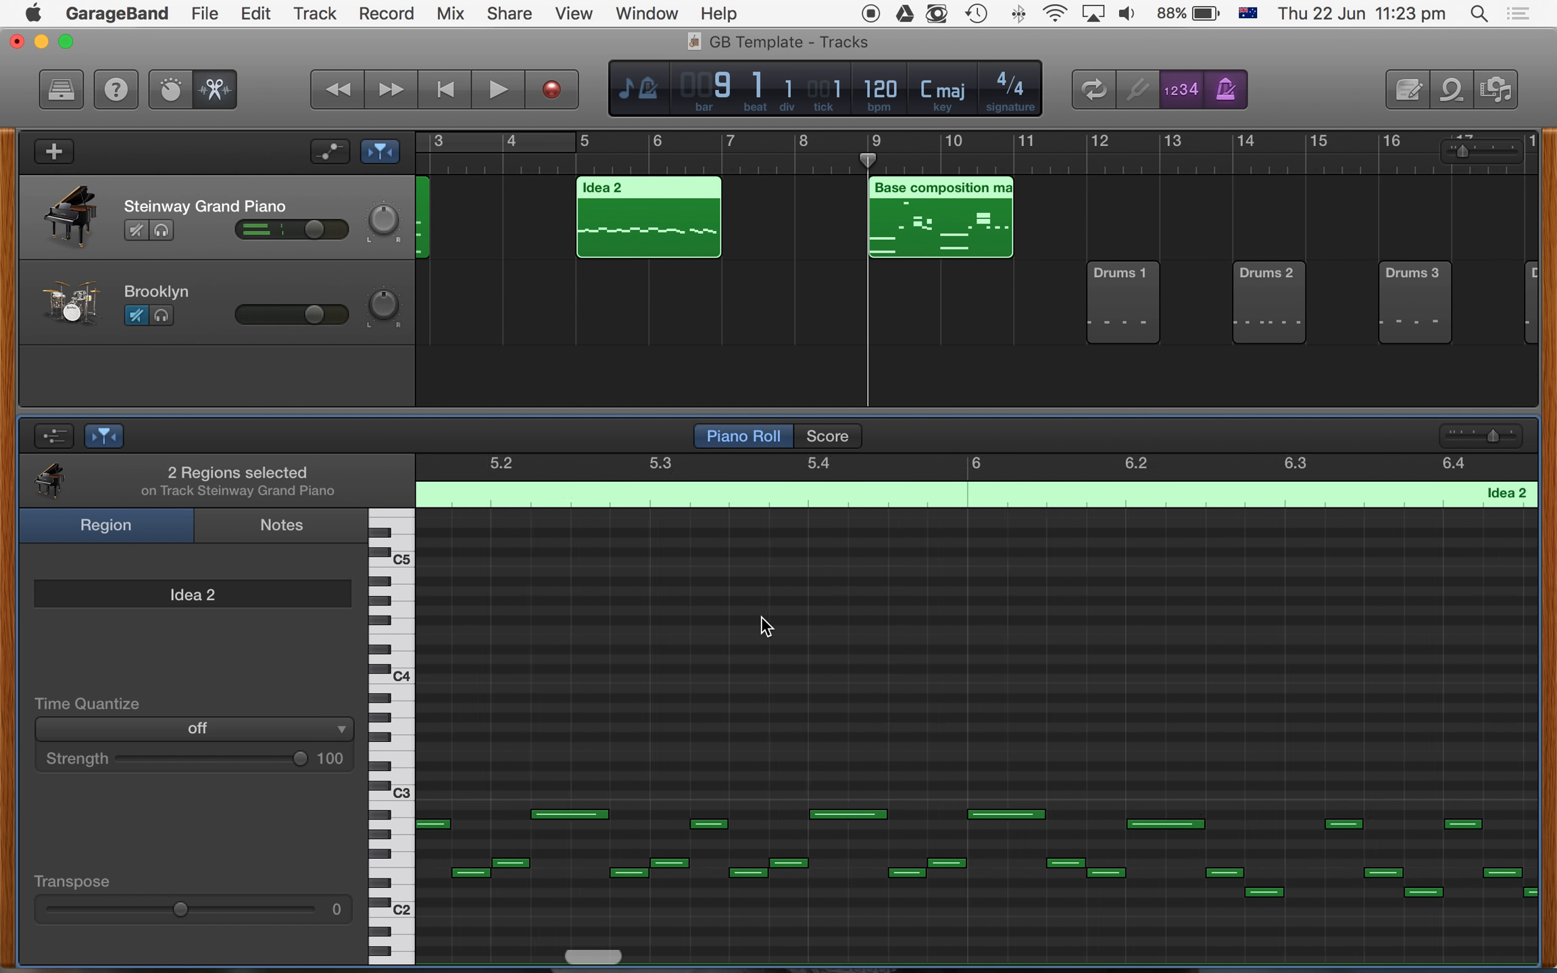
pyautogui.hscroll(10, 752, 610)
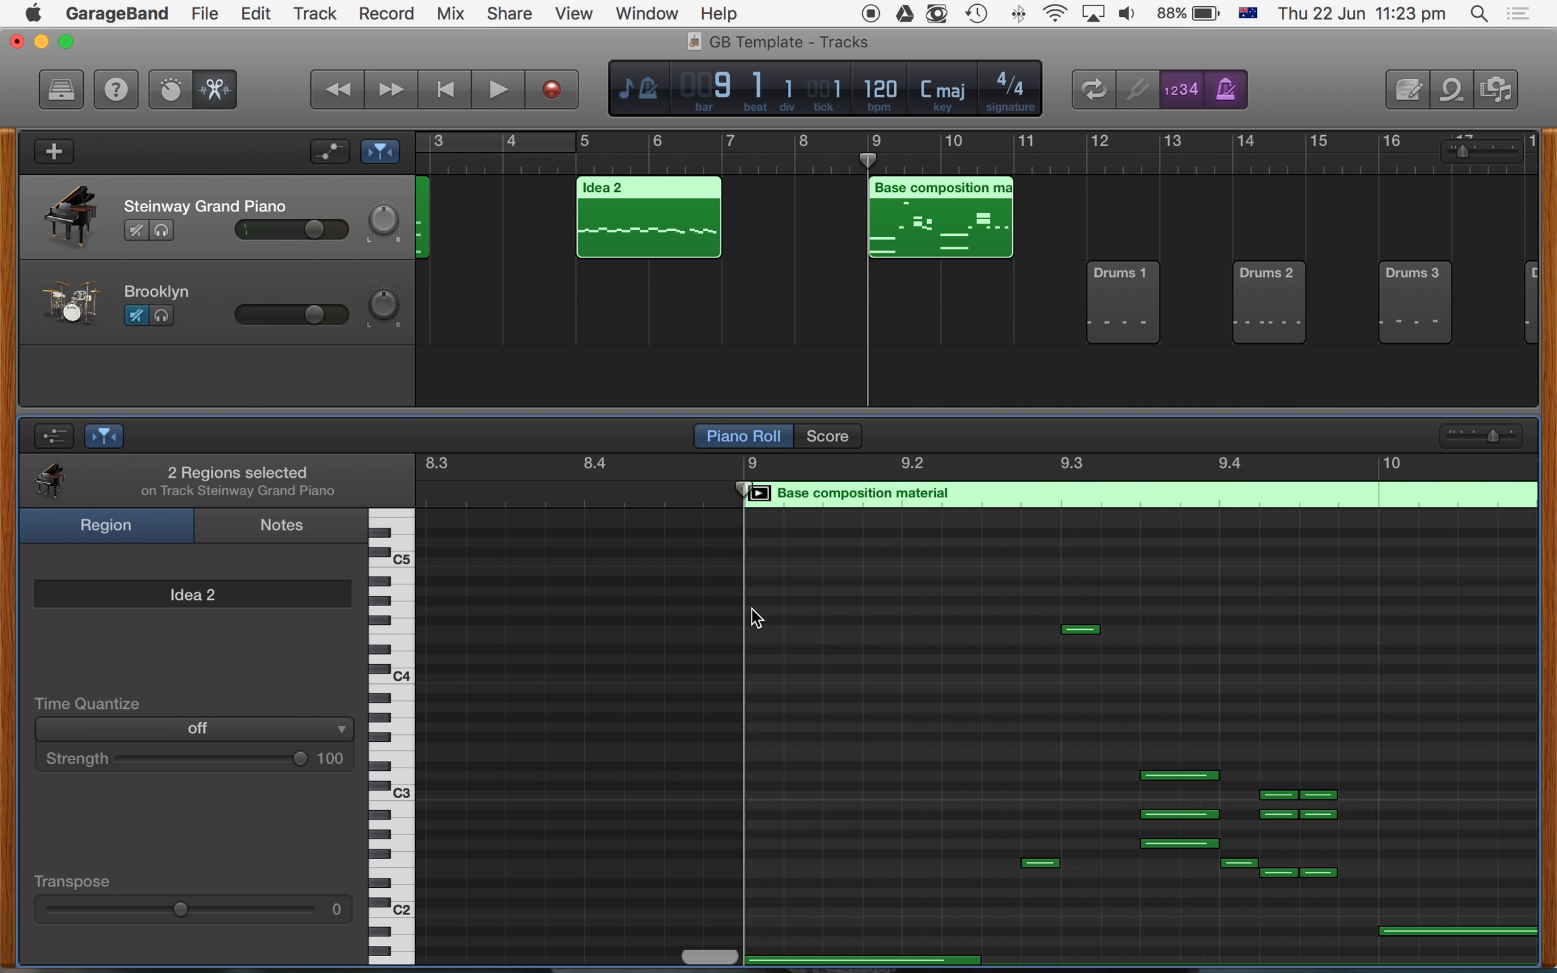
pyautogui.click(918, 486)
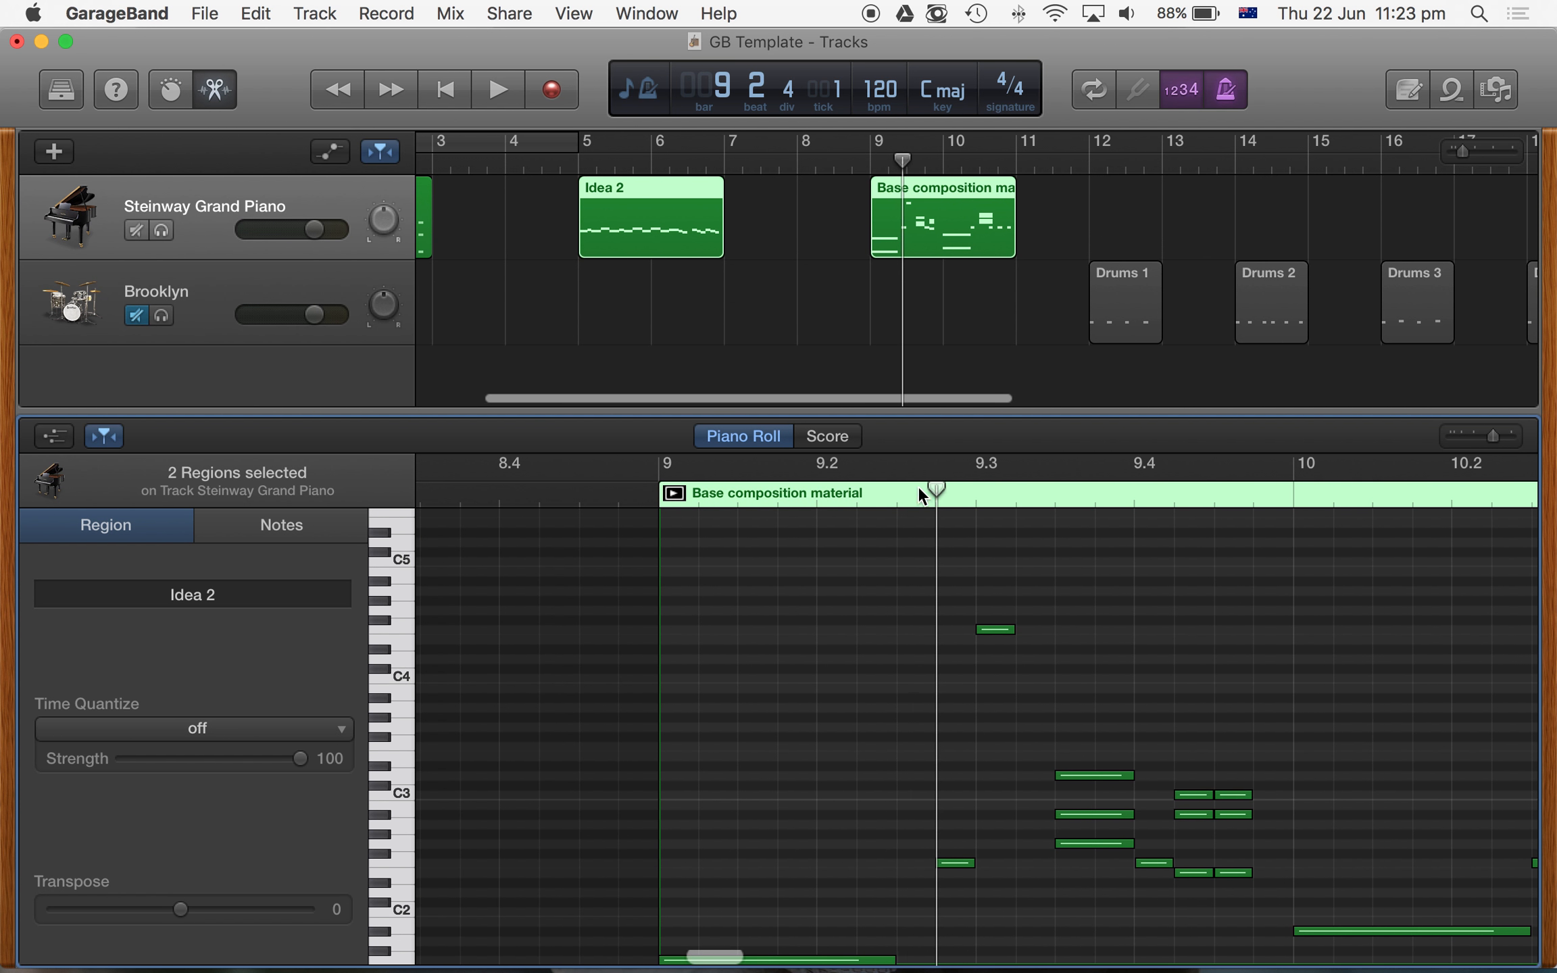
# - Play back Base composition material from the F2 note just before beat 9.3 to the end of bar 9
pyautogui.press('space')
pyautogui.press('space')
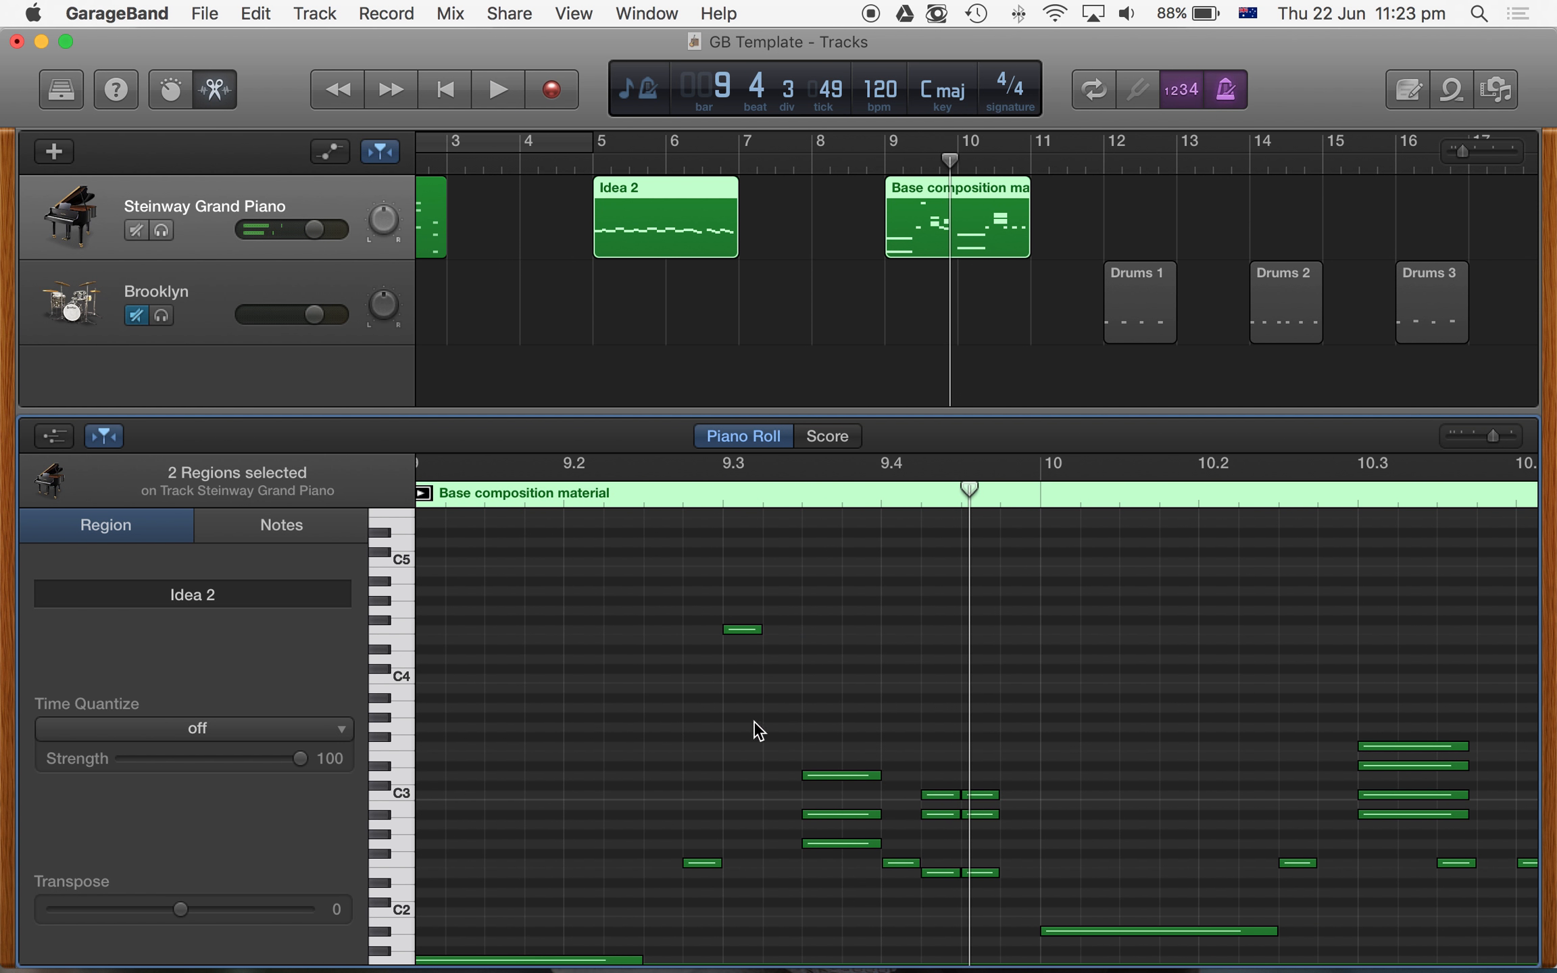
# - Copy the F4 note at beat 9.3 down an octave to F3 and move the original F4 one sixteenth later
pyautogui.click(702, 864)
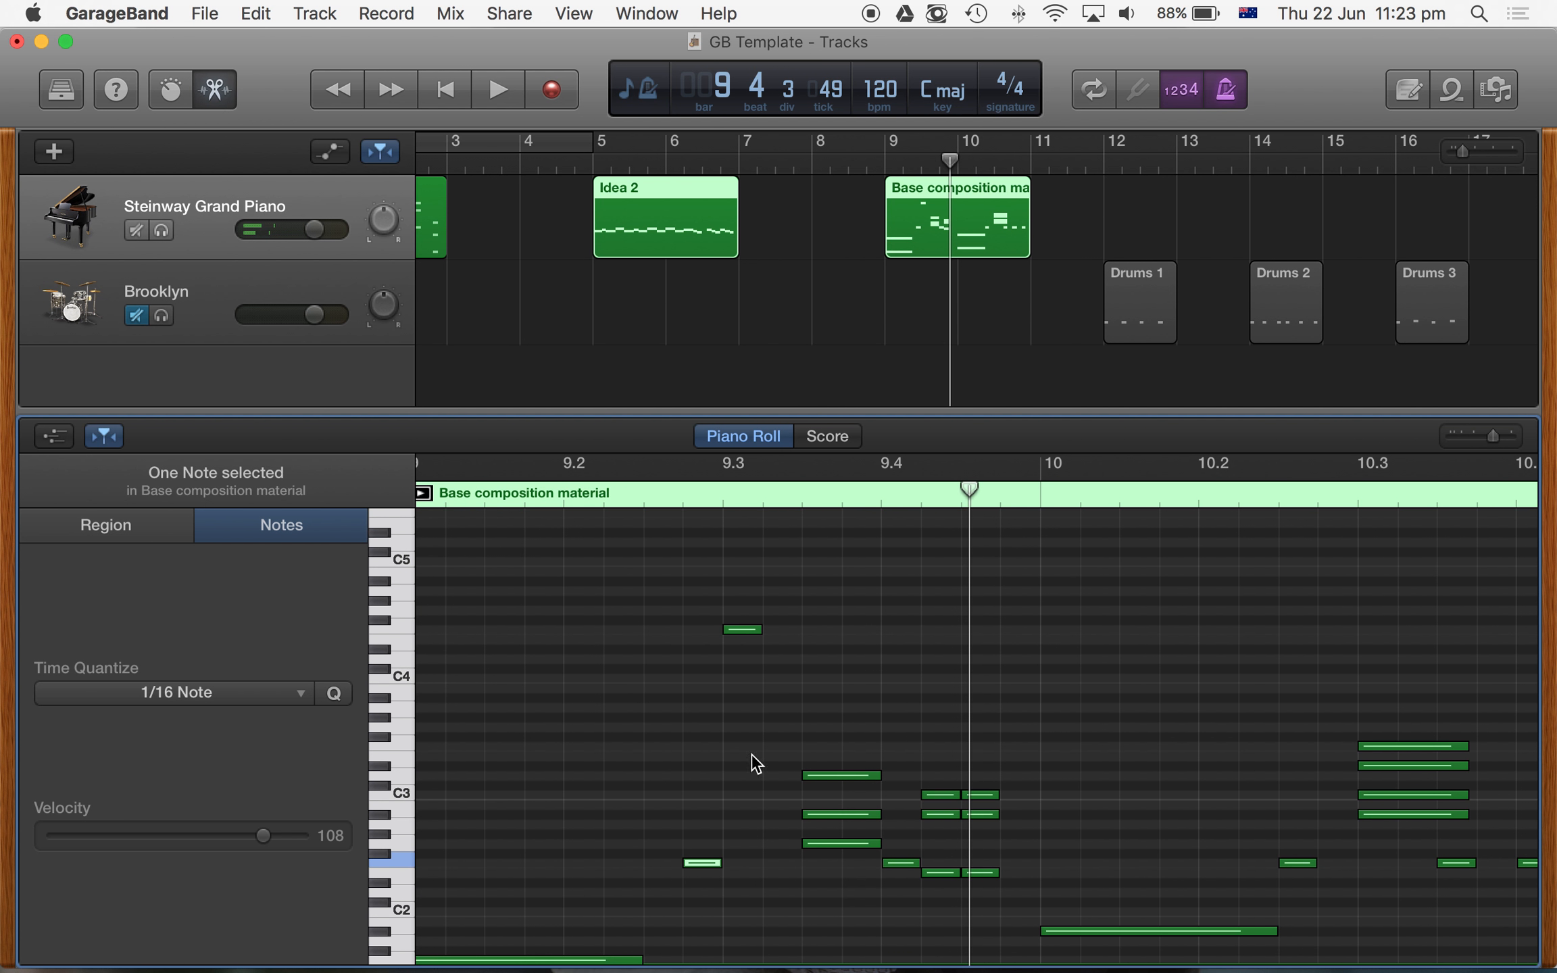
pyautogui.moveTo(746, 628); pyautogui.dragTo(744, 743)
pyautogui.moveTo(745, 630); pyautogui.dragTo(785, 635)
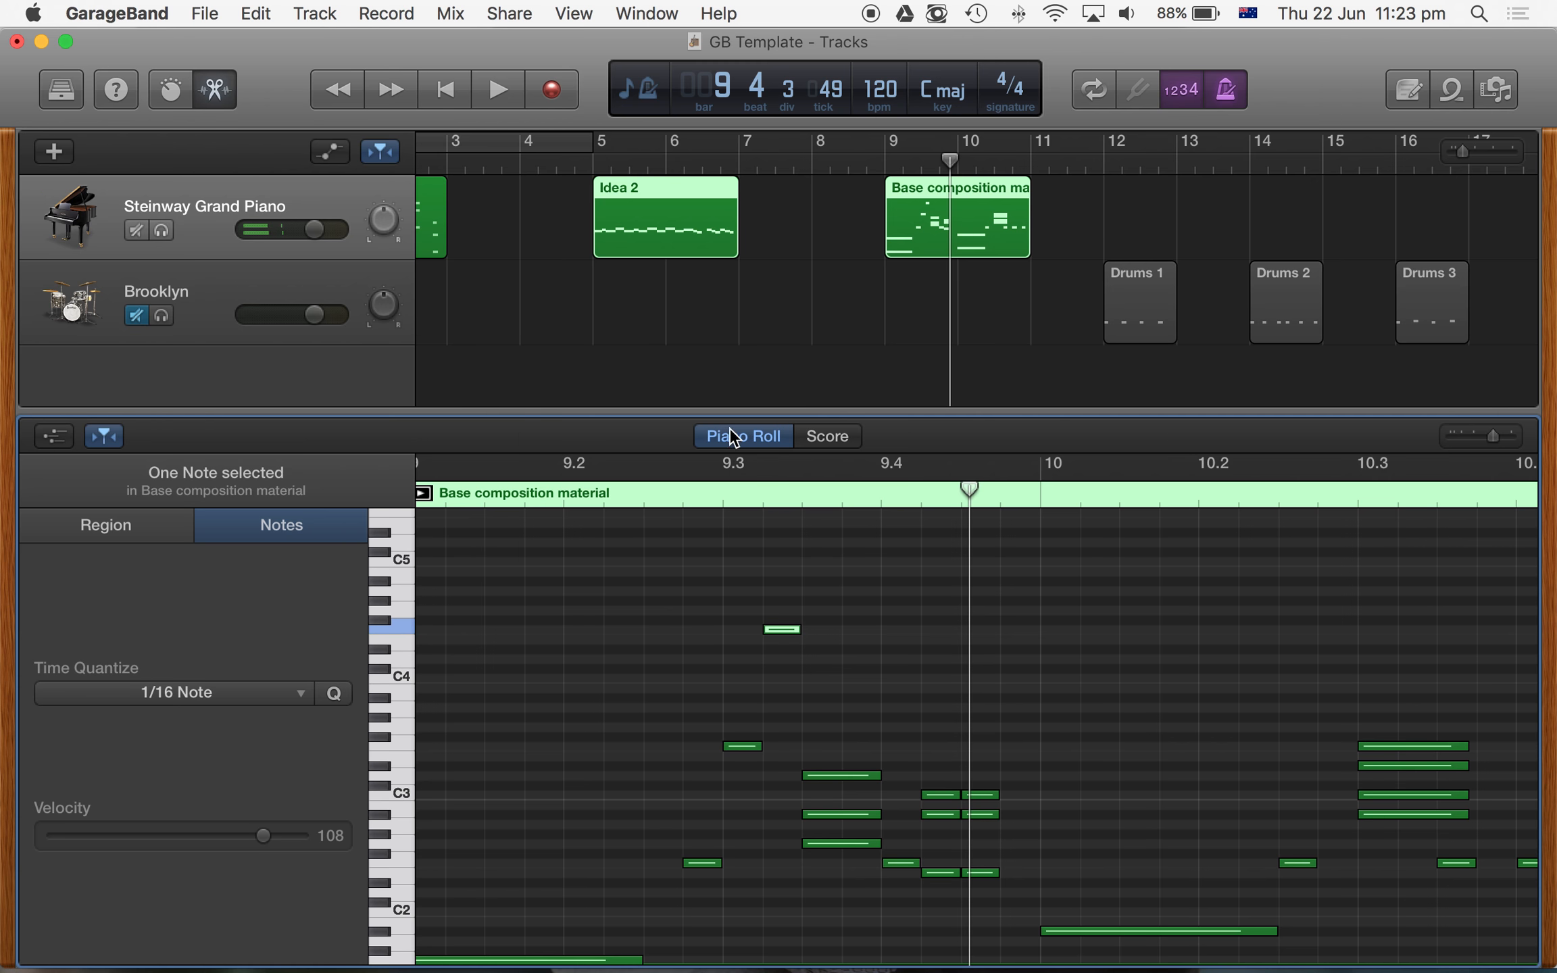
# - Play back Base composition material from bar 9 into bar 10
pyautogui.hscroll(-5, 581, 513)
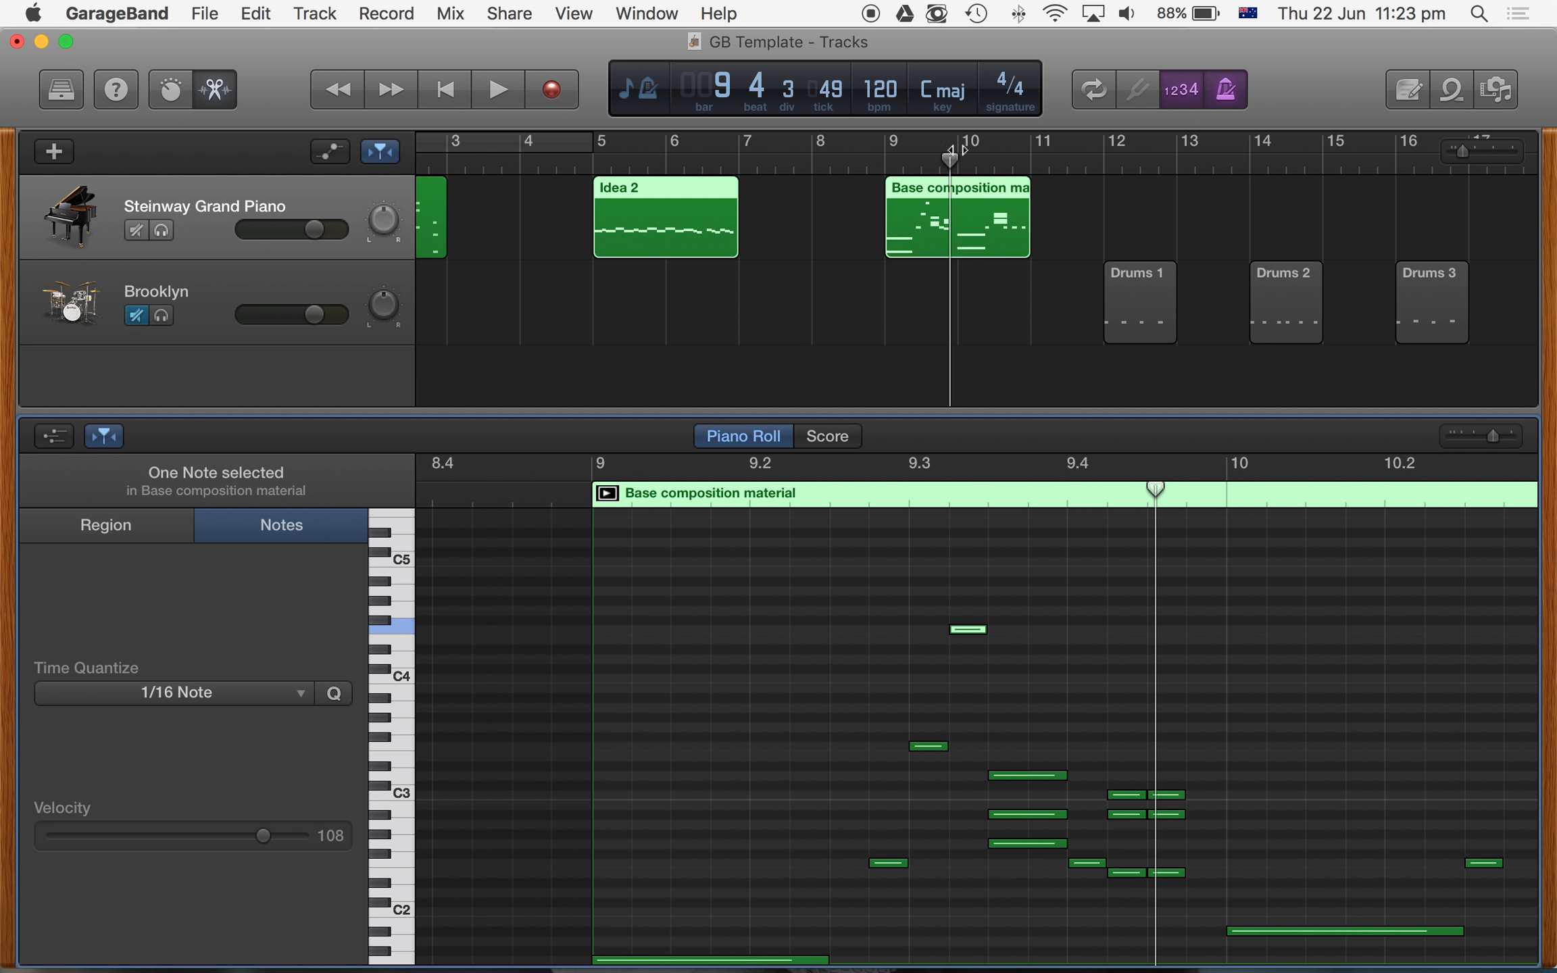
pyautogui.click(884, 160)
pyautogui.press('space')
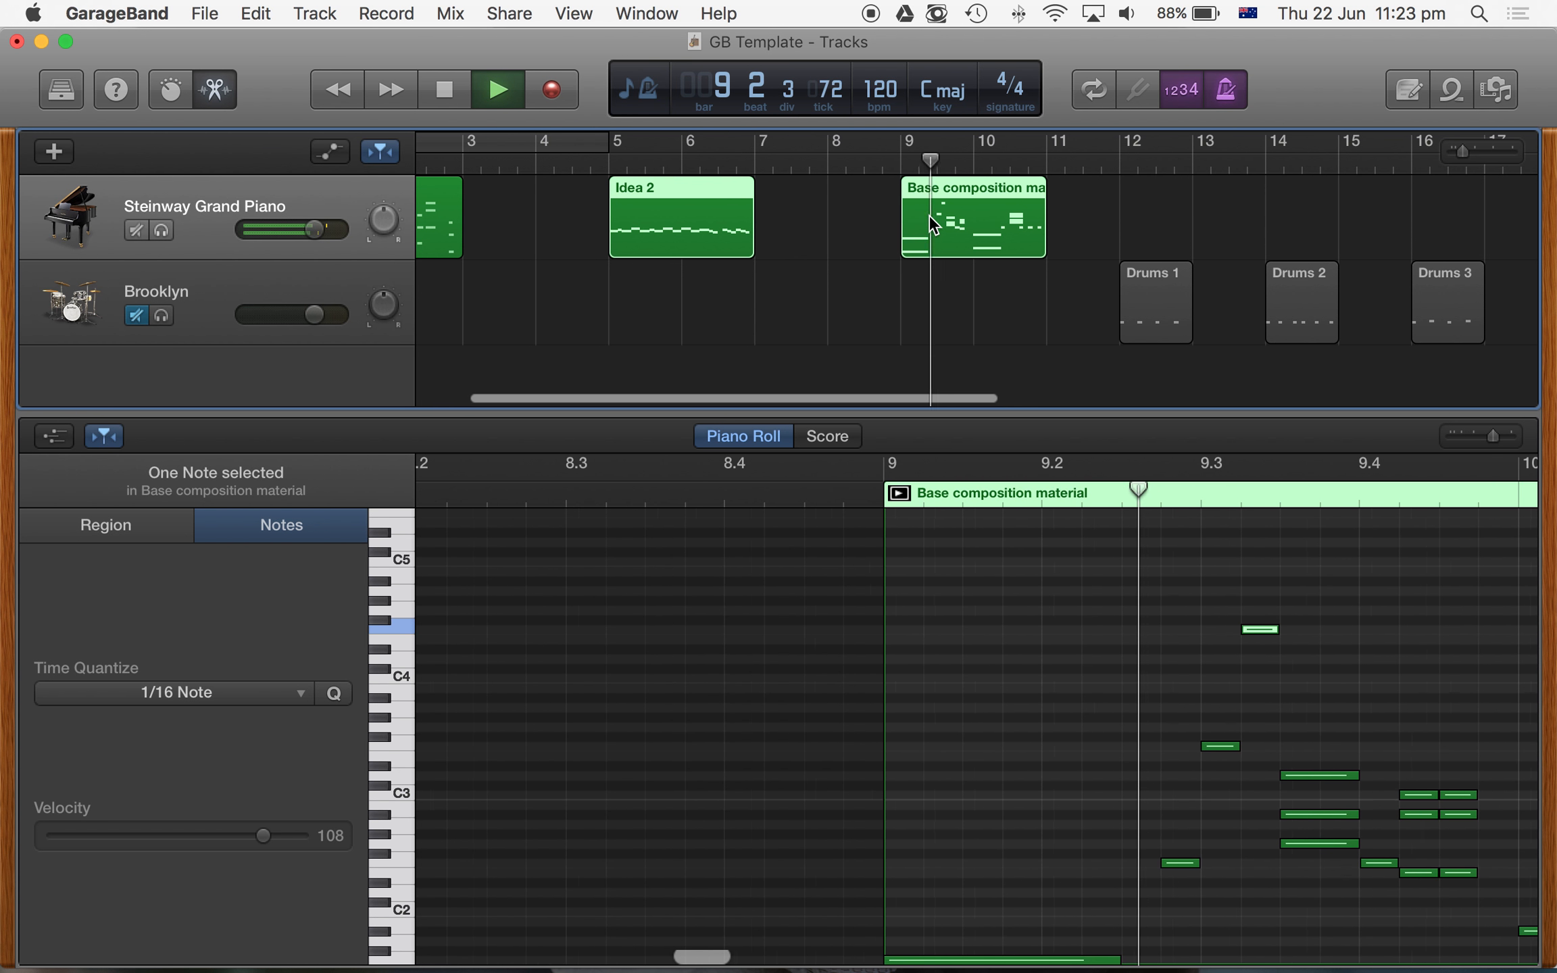
pyautogui.press('space')
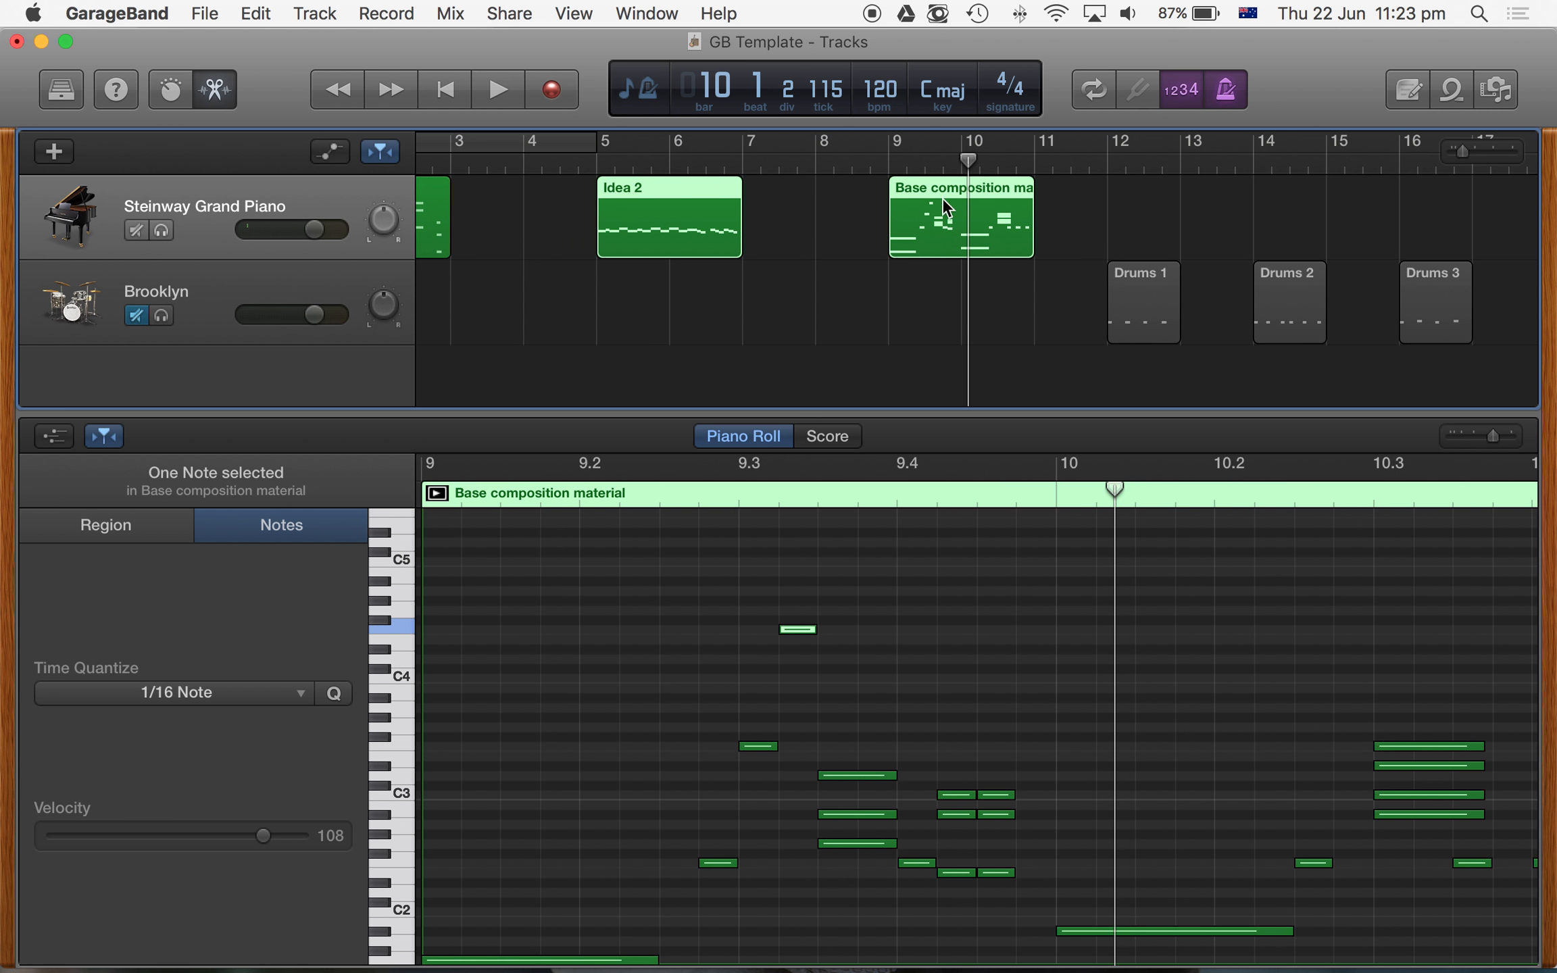
# - Unmute the Brooklyn drum track and play back the Drums 1 region from bar 12
pyautogui.click(301, 285)
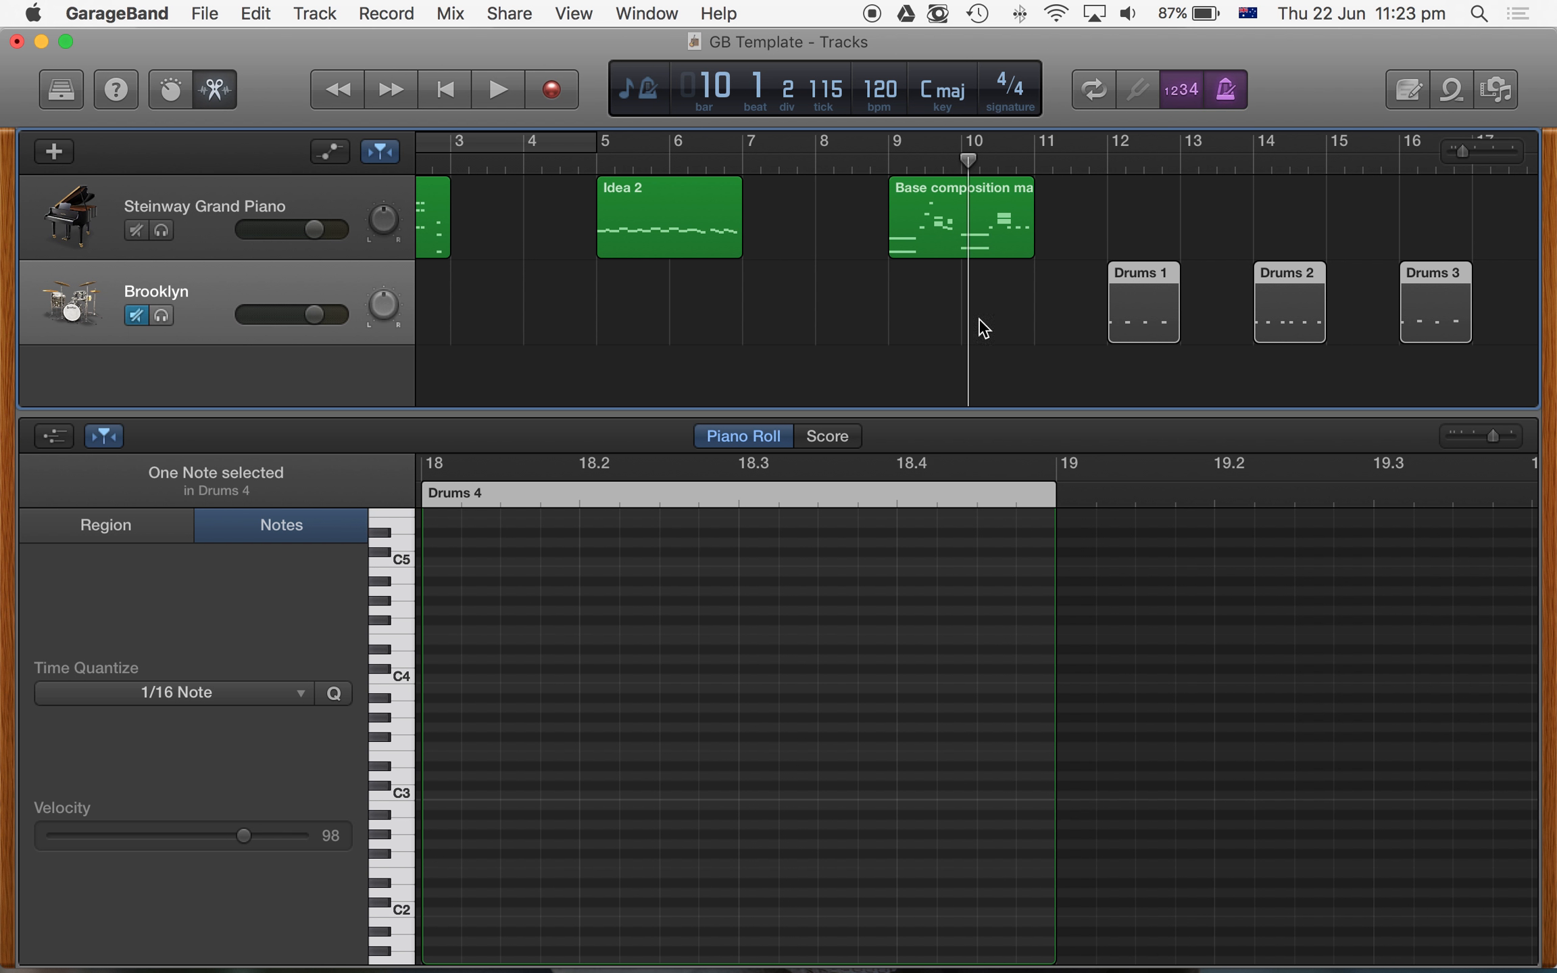
pyautogui.click(137, 315)
pyautogui.click(1118, 160)
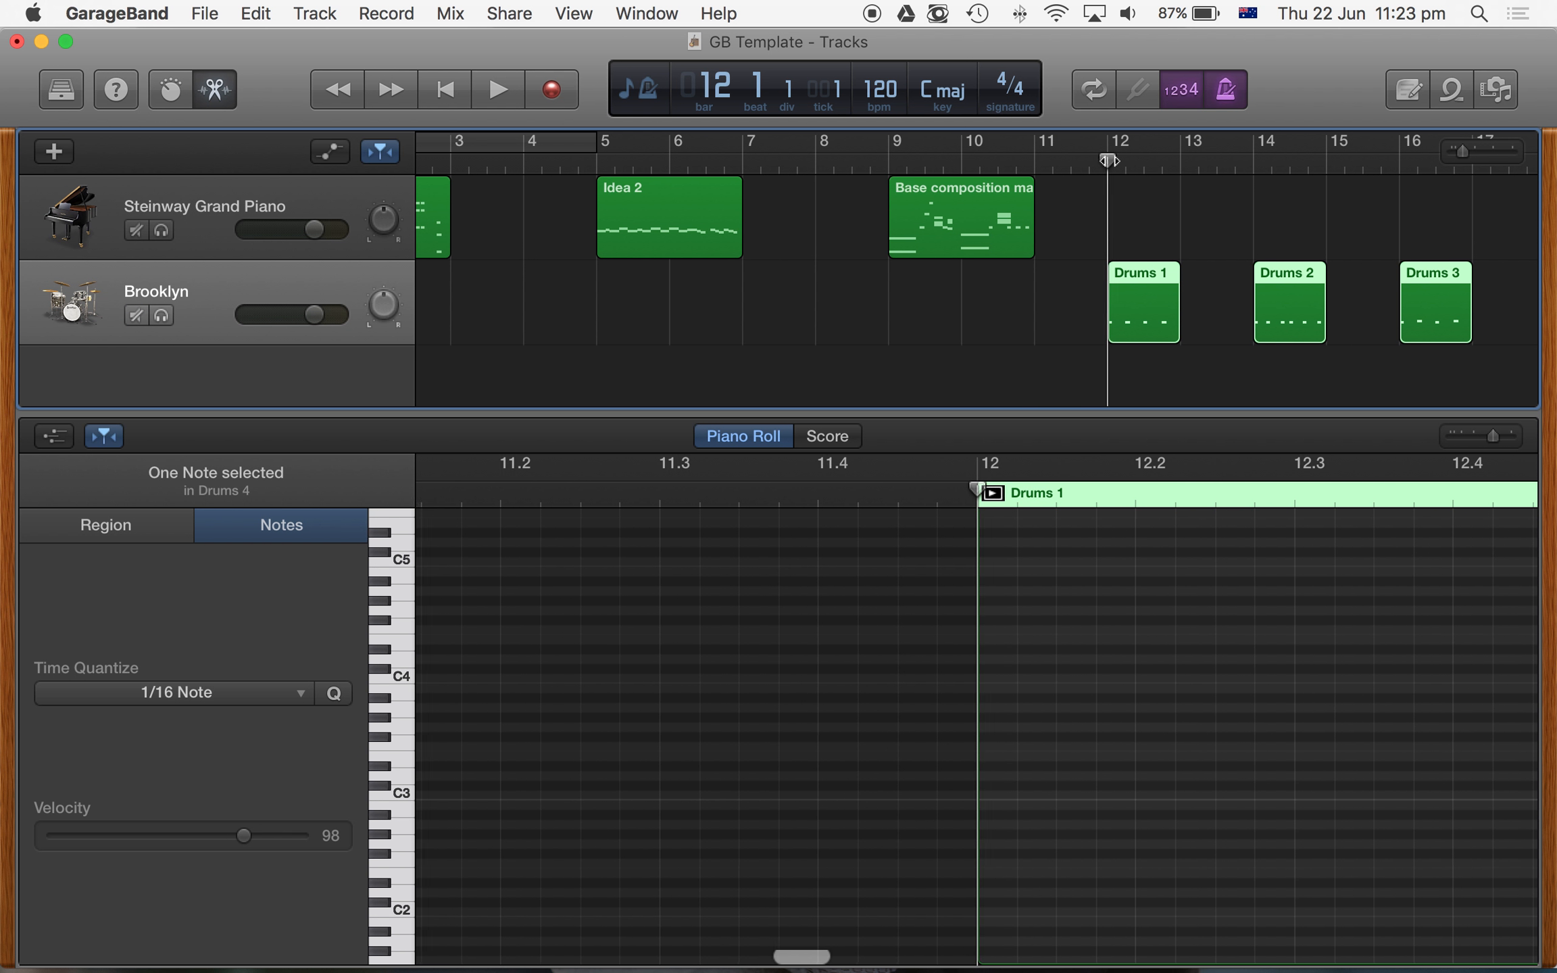
pyautogui.press('space')
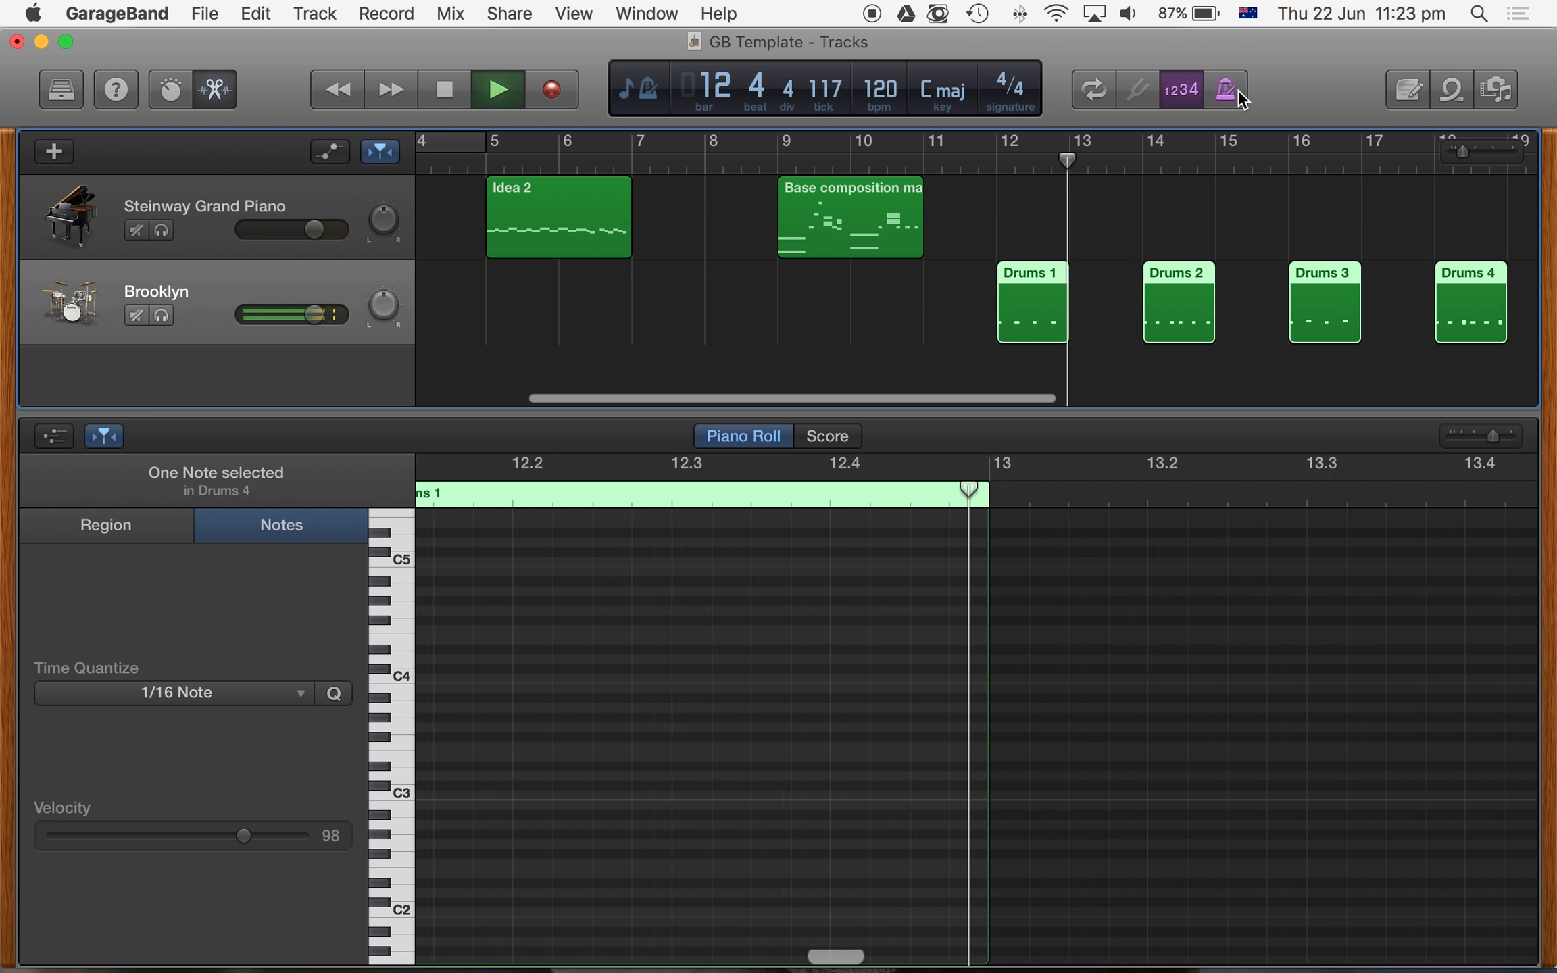
pyautogui.press('space')
# - Move the Drums 1 region to bar 9 under Base composition material and loop it to bar 11
pyautogui.moveTo(1019, 289); pyautogui.dragTo(803, 301)
pyautogui.click(1032, 372)
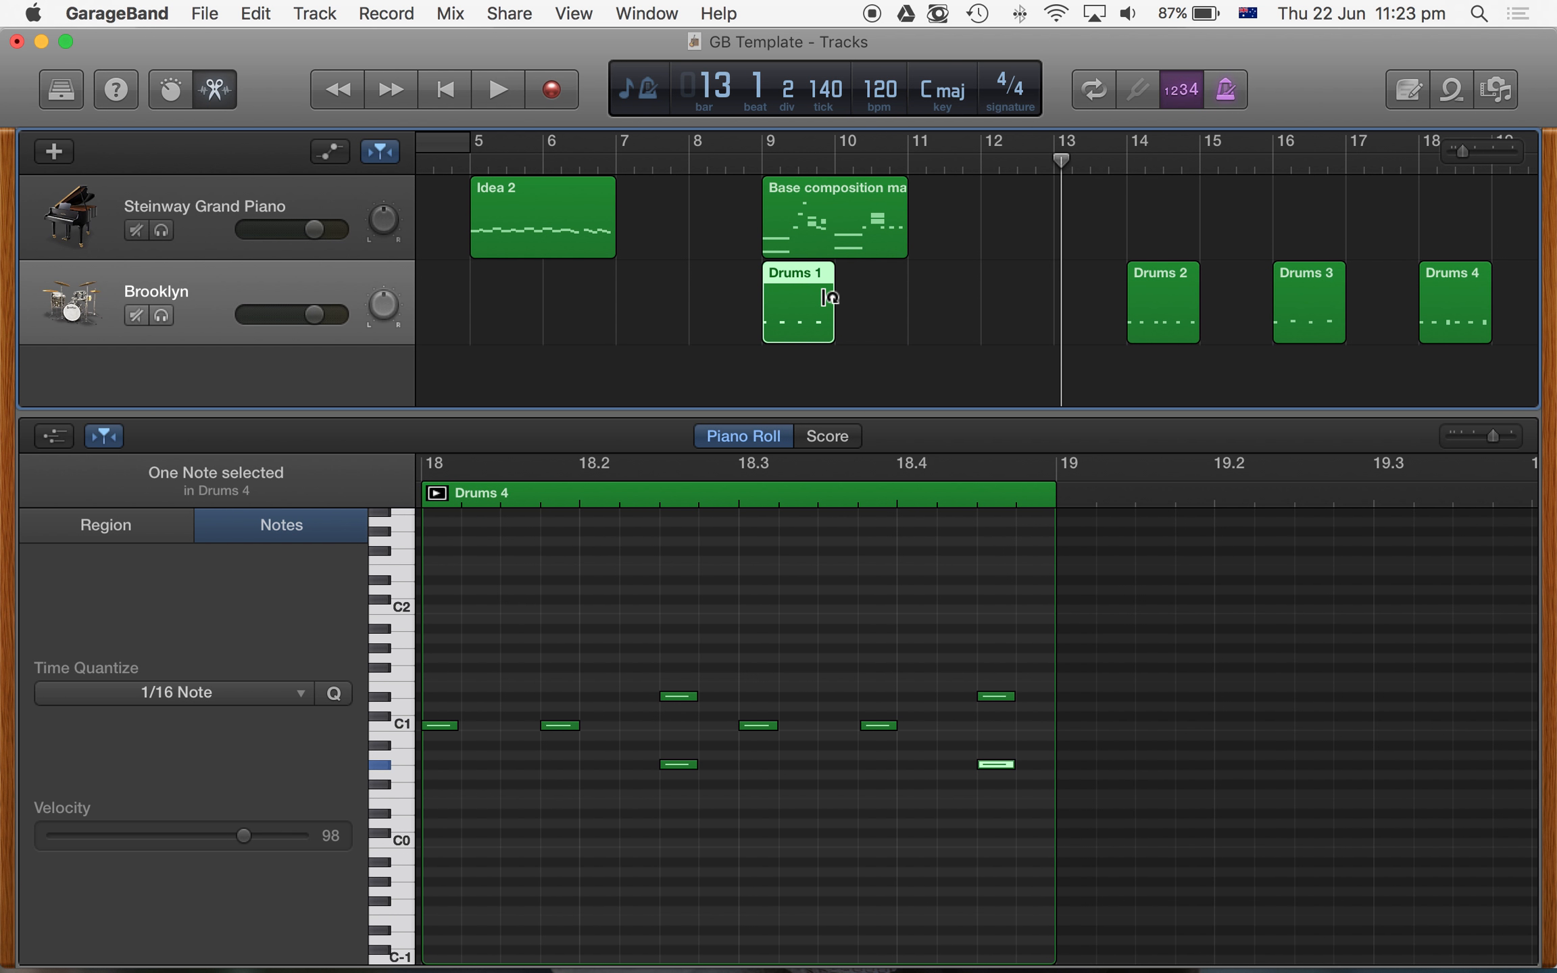
pyautogui.scroll(5, 824, 294)
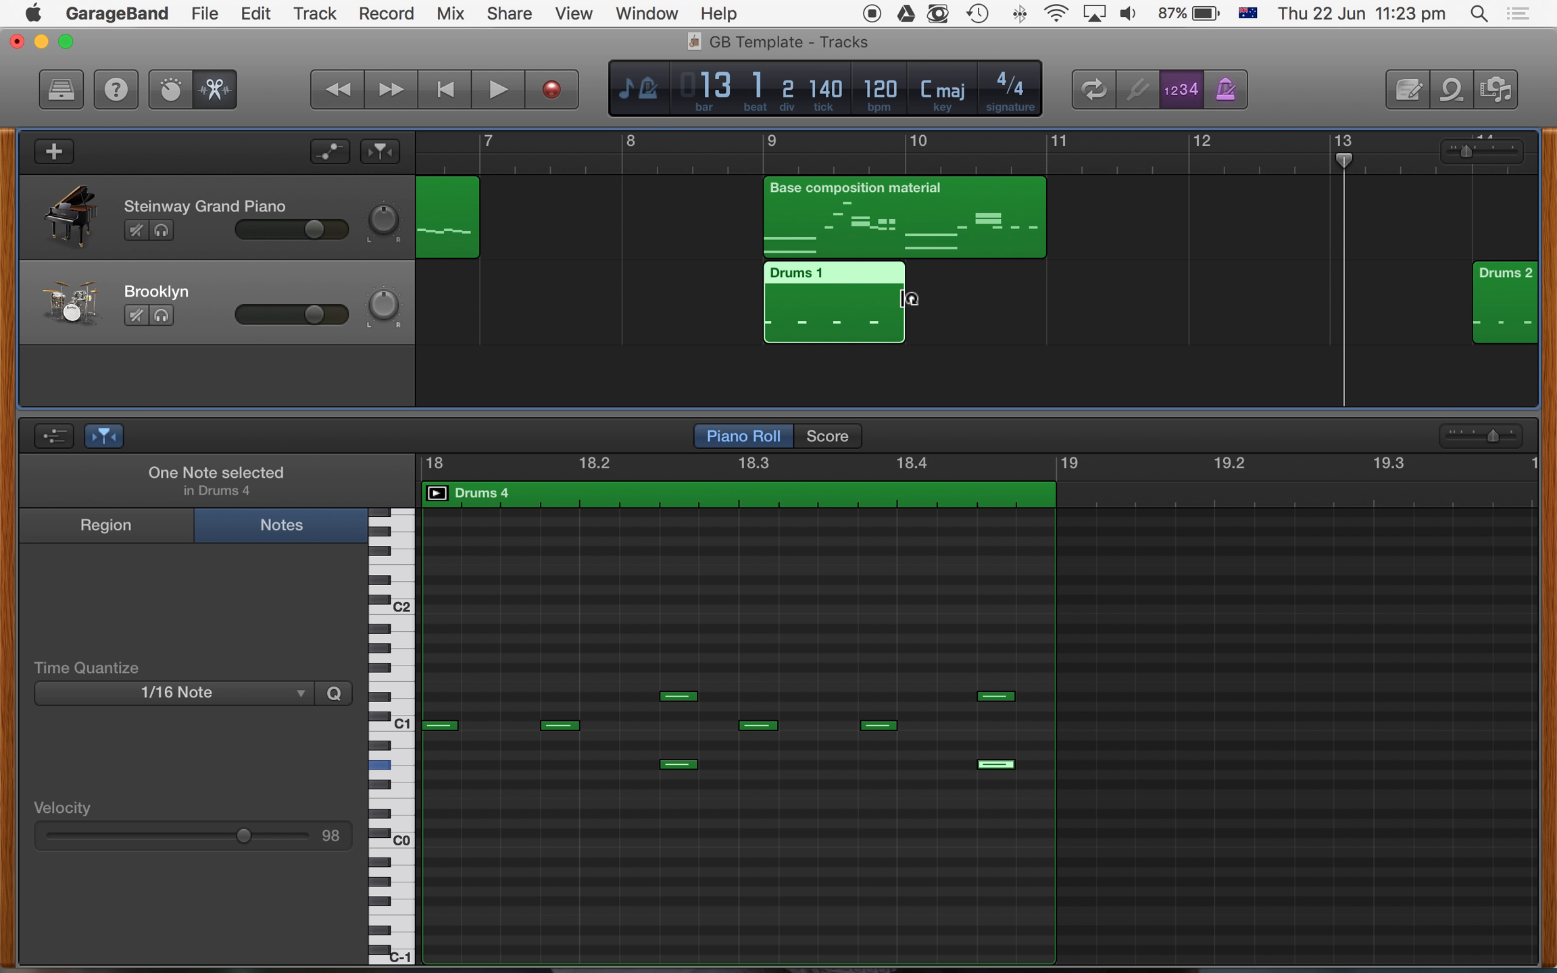
pyautogui.moveTo(912, 298); pyautogui.dragTo(1050, 304)
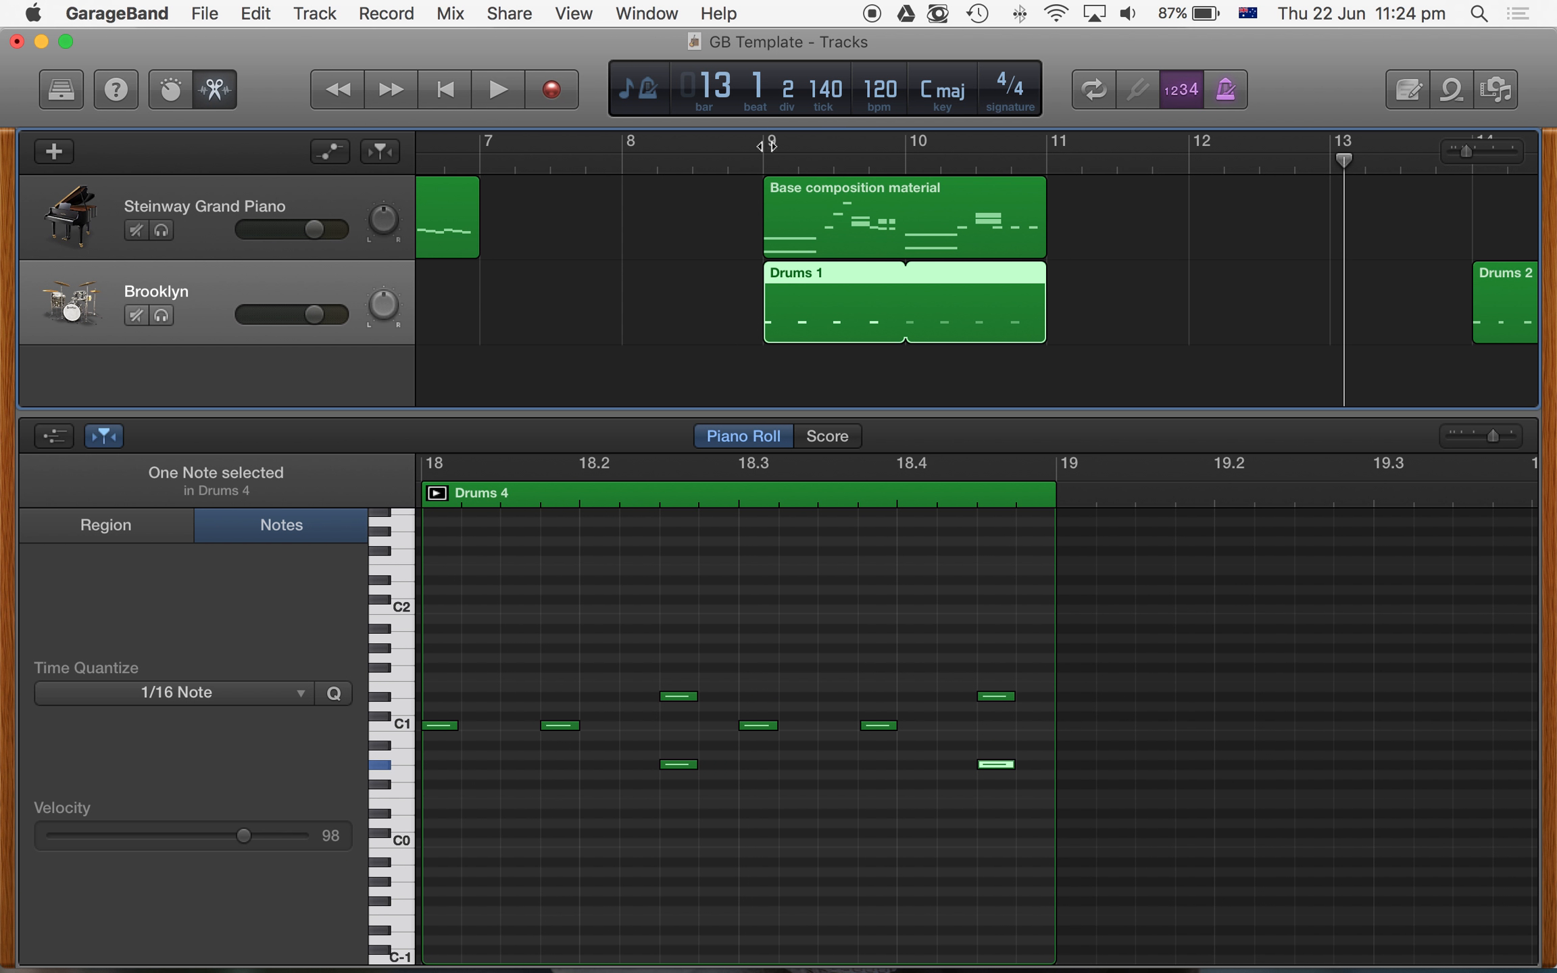
# - Play back Base composition material together with the looped Drums 1 region from bar 9 to bar 11
pyautogui.click(766, 156)
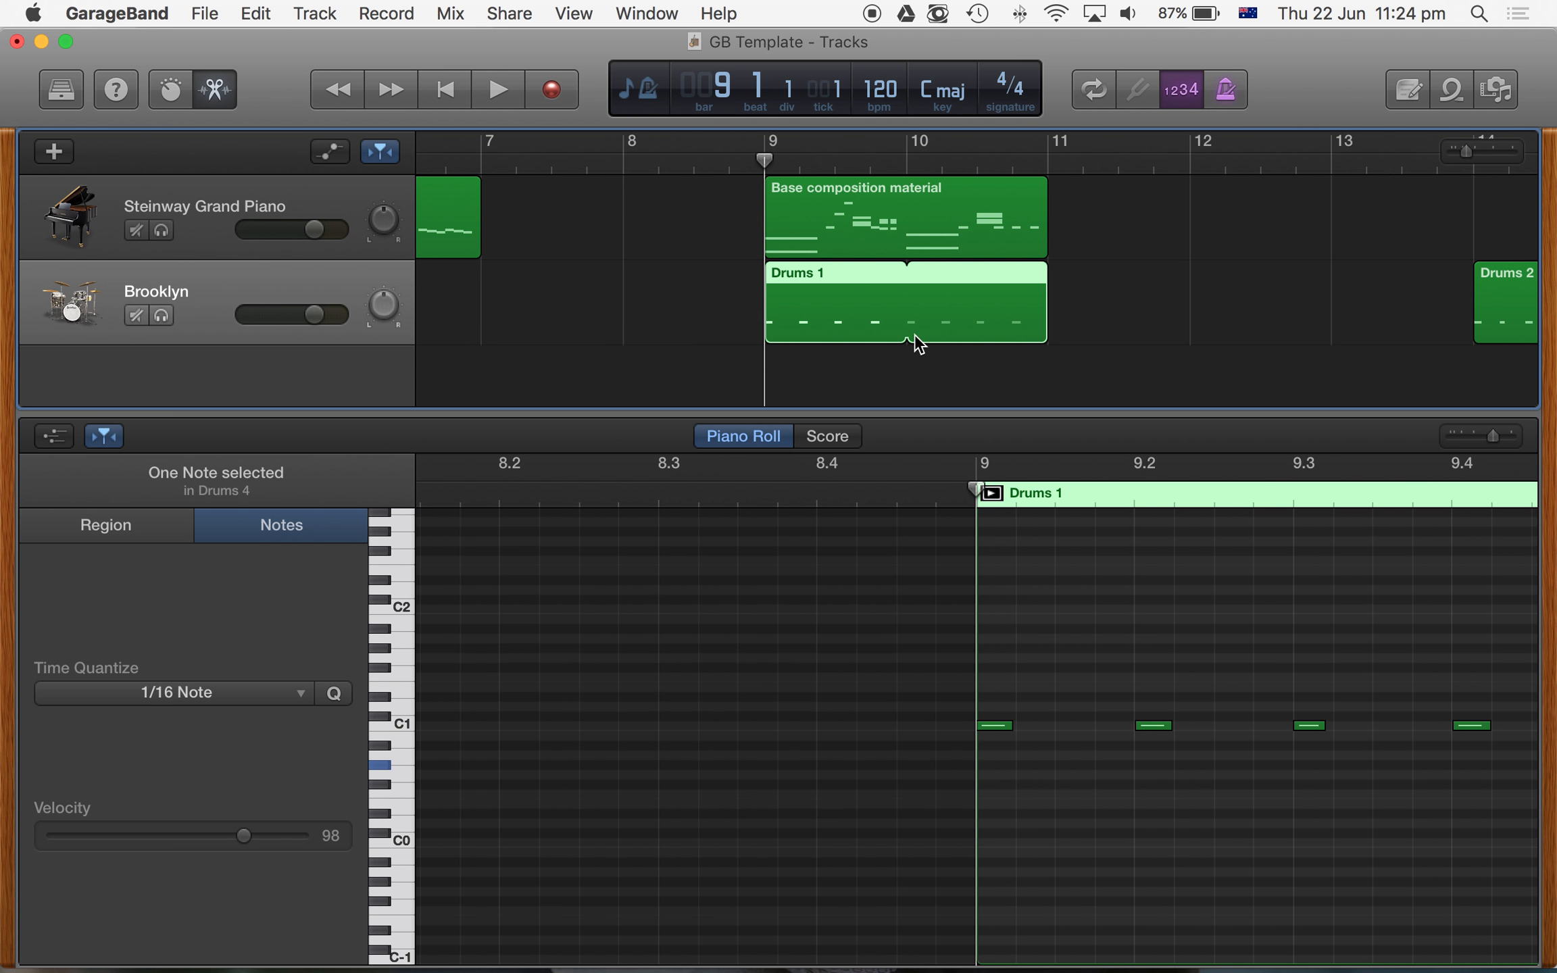
pyautogui.press('space')
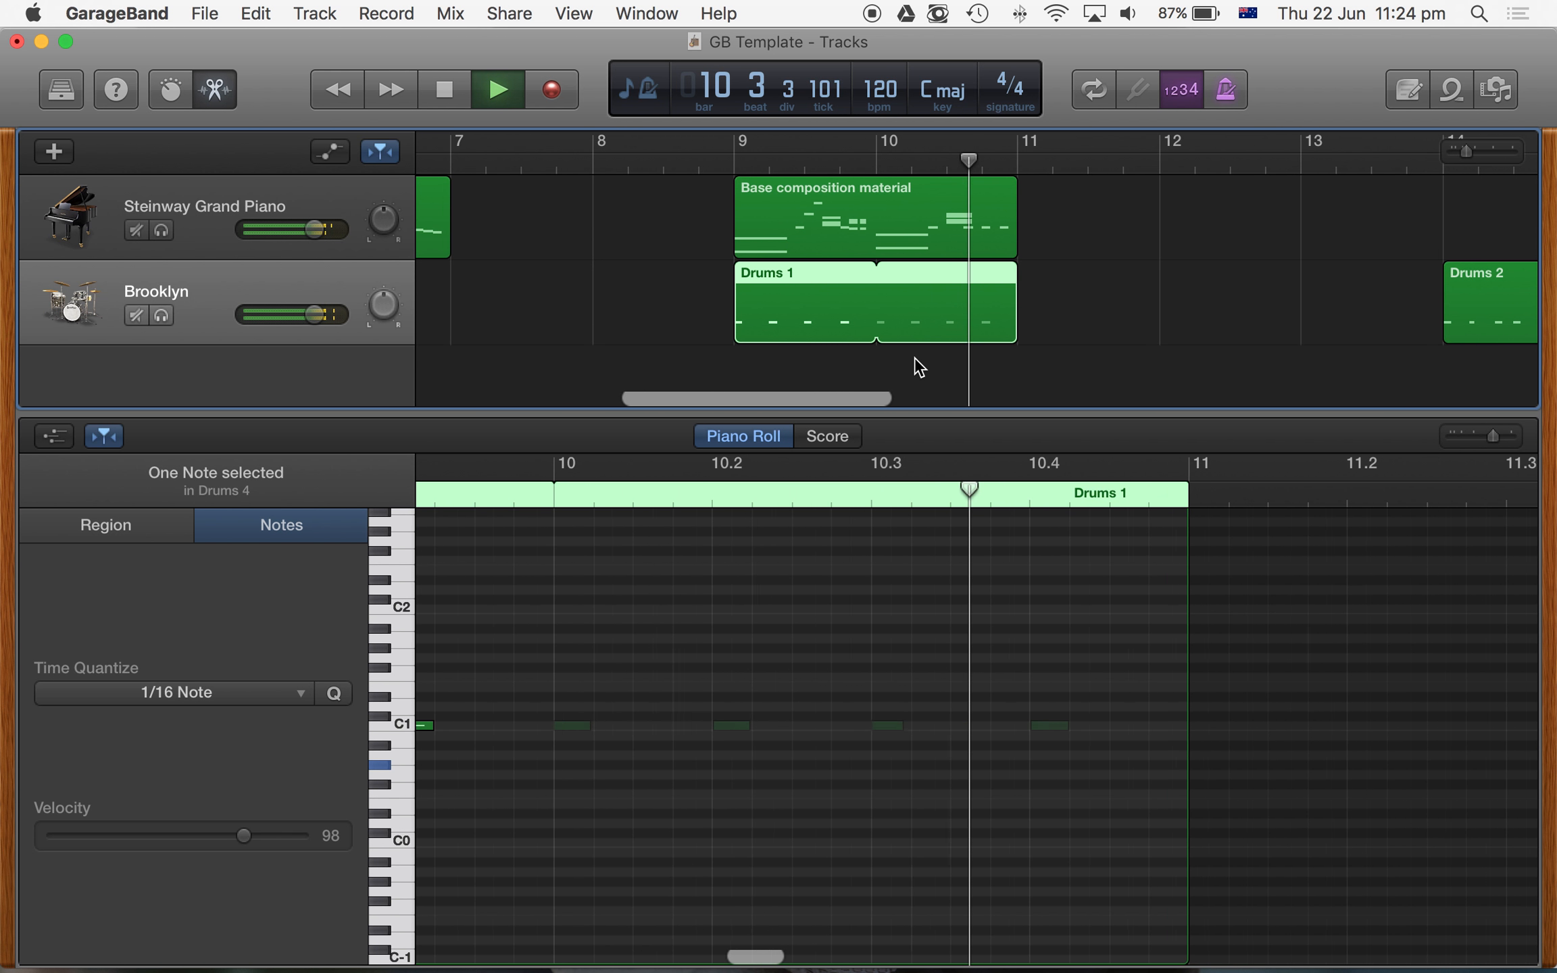
pyautogui.press('space')
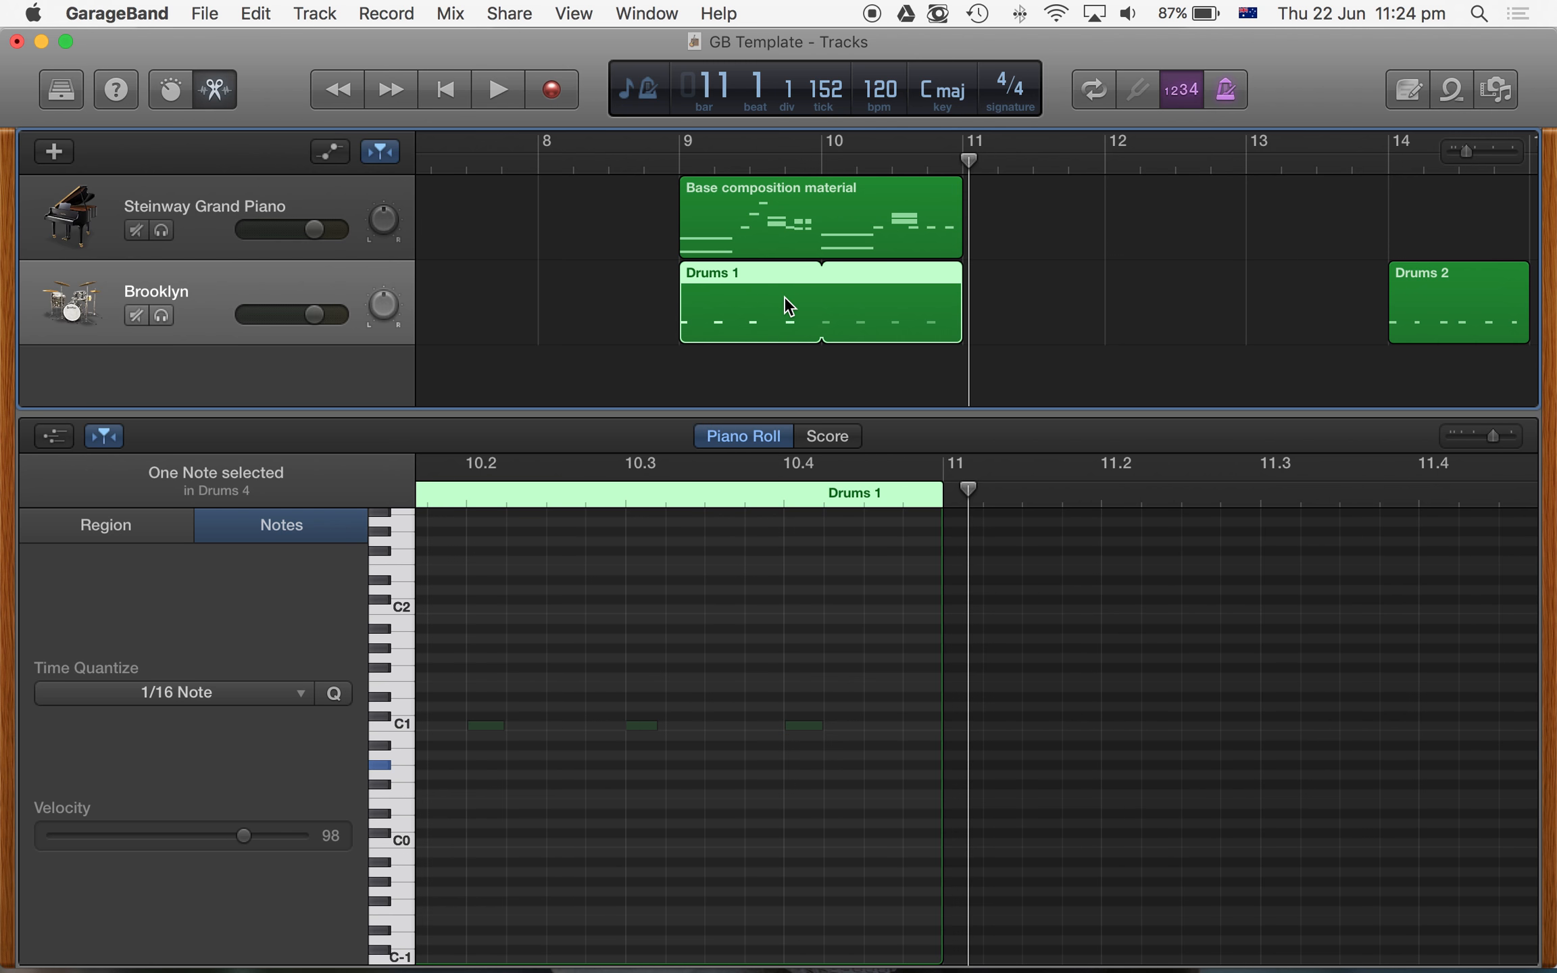
# - Zoom out the arrangement horizontally and close the Piano Roll editor to show only the tracks
pyautogui.press('super+Left')
pyautogui.press('super+Left')
pyautogui.press('super+Left')
pyautogui.press('super+Left')
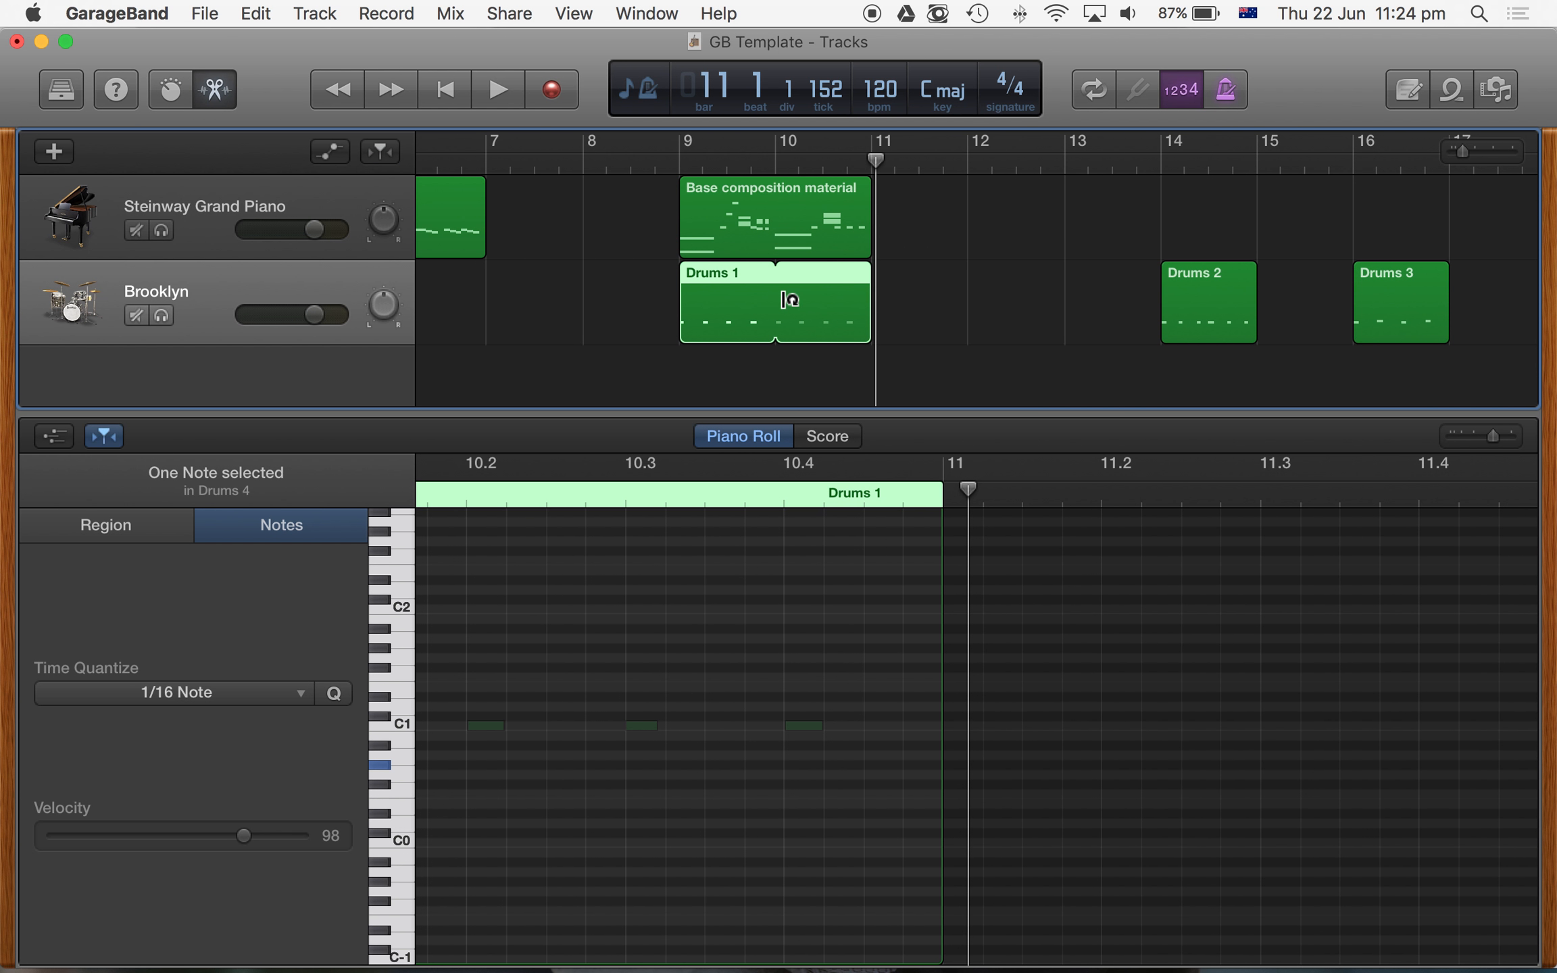
pyautogui.moveTo(730, 411); pyautogui.dragTo(817, 967)
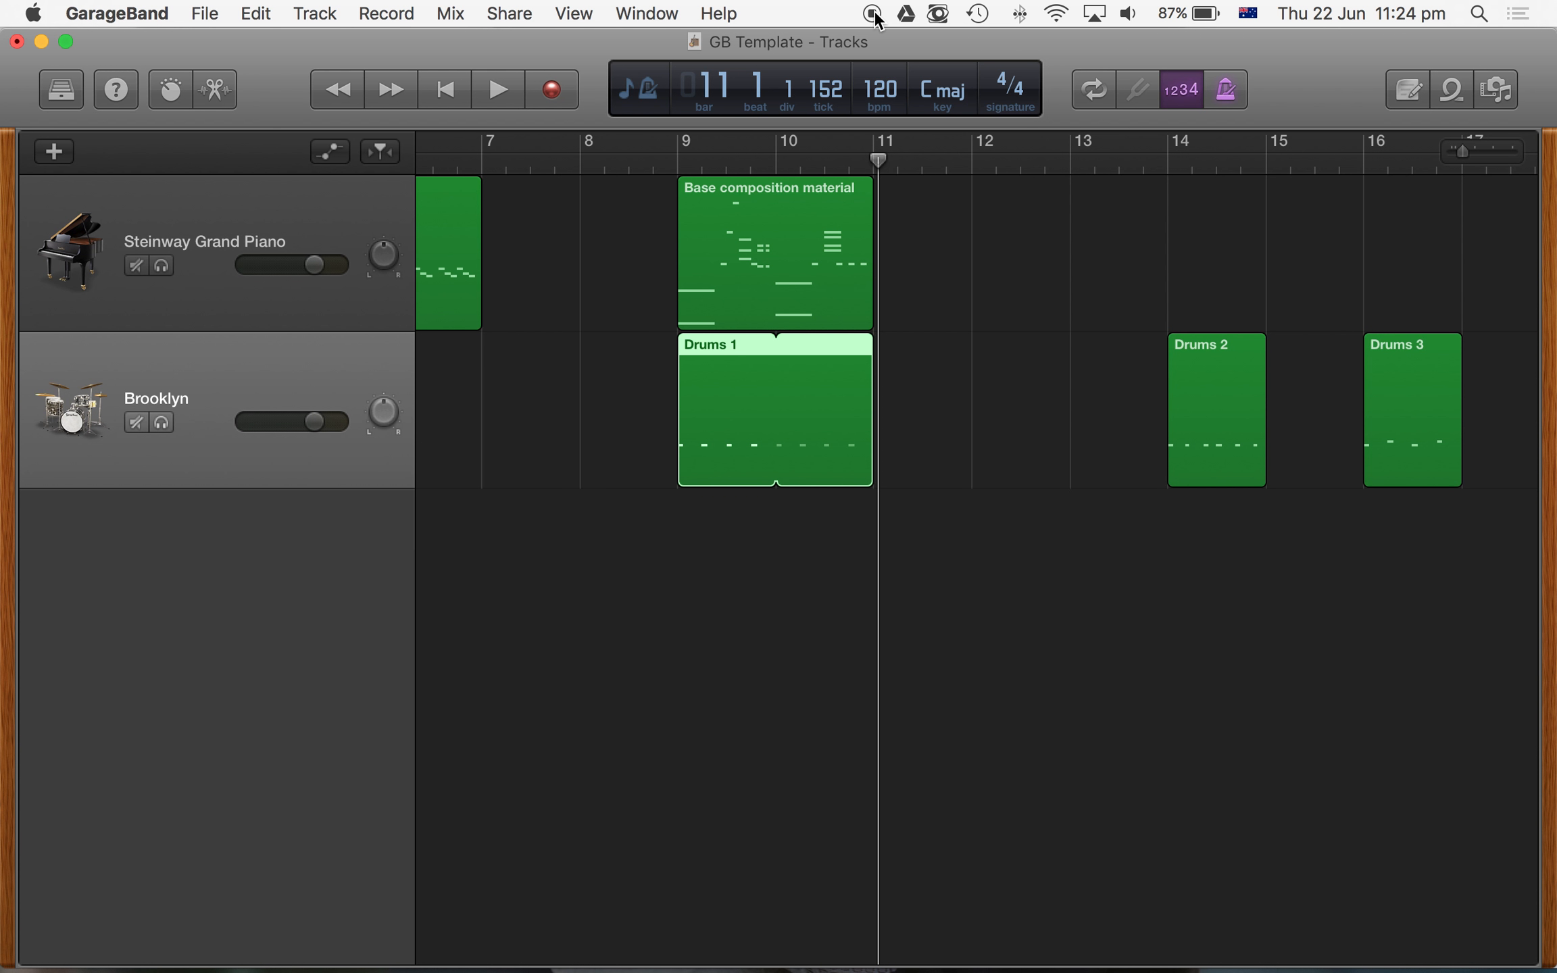